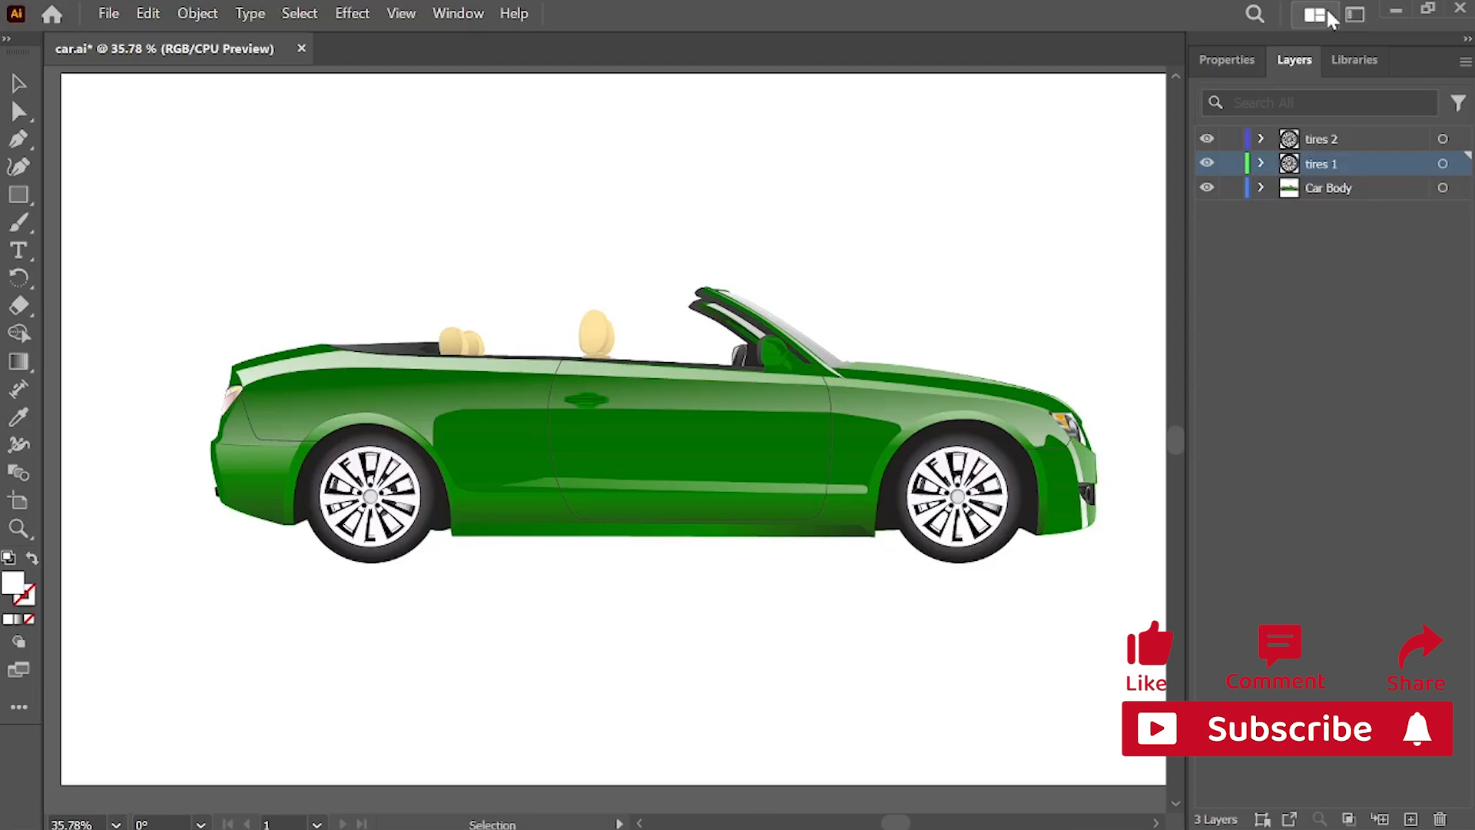
Step: Try moving the green car body group down from the wheels and undo the move
{"action": "left_click", "coordinate": [1375, 192]}
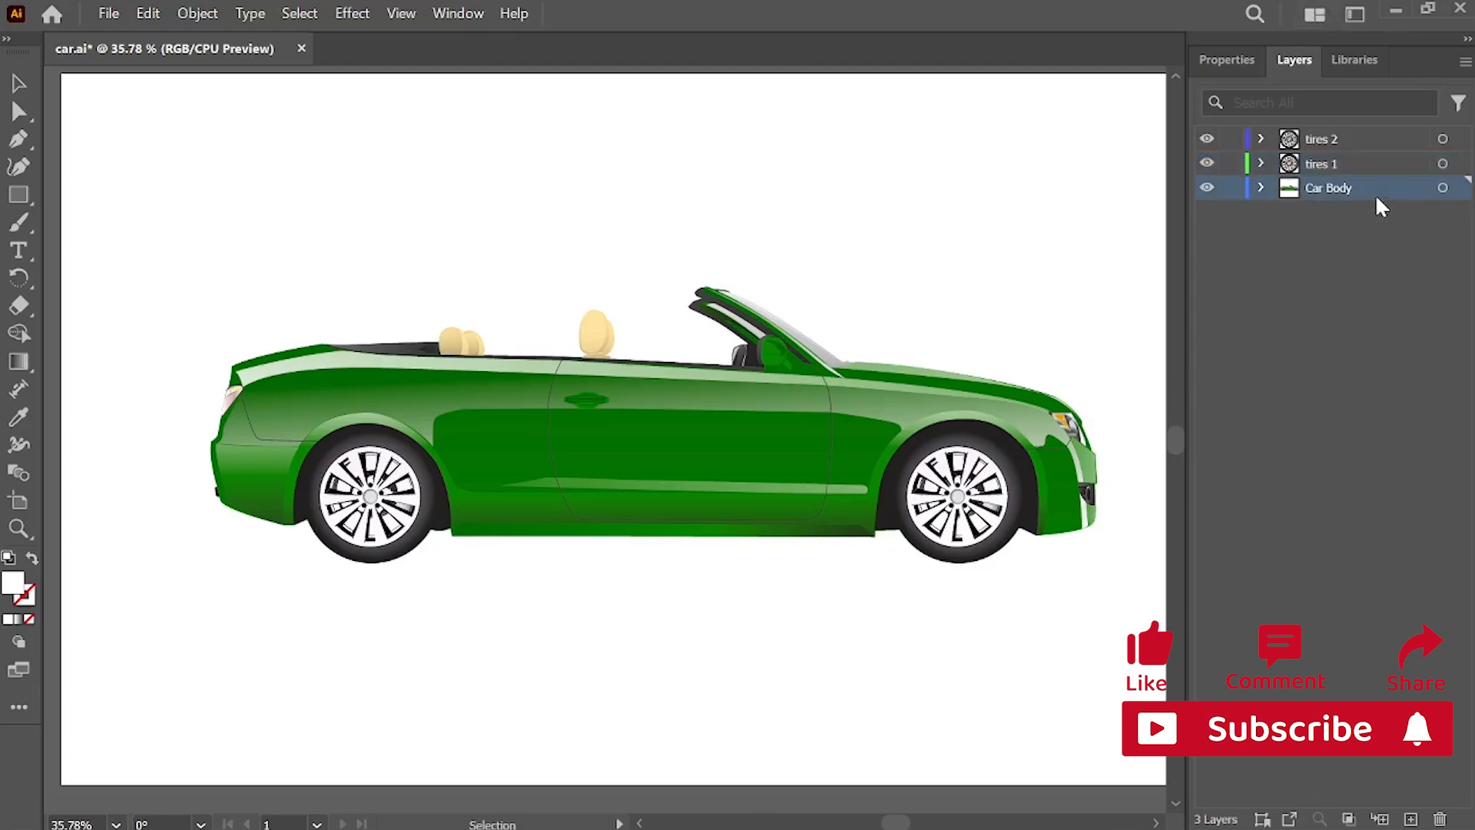
{"action": "left_click", "coordinate": [974, 415]}
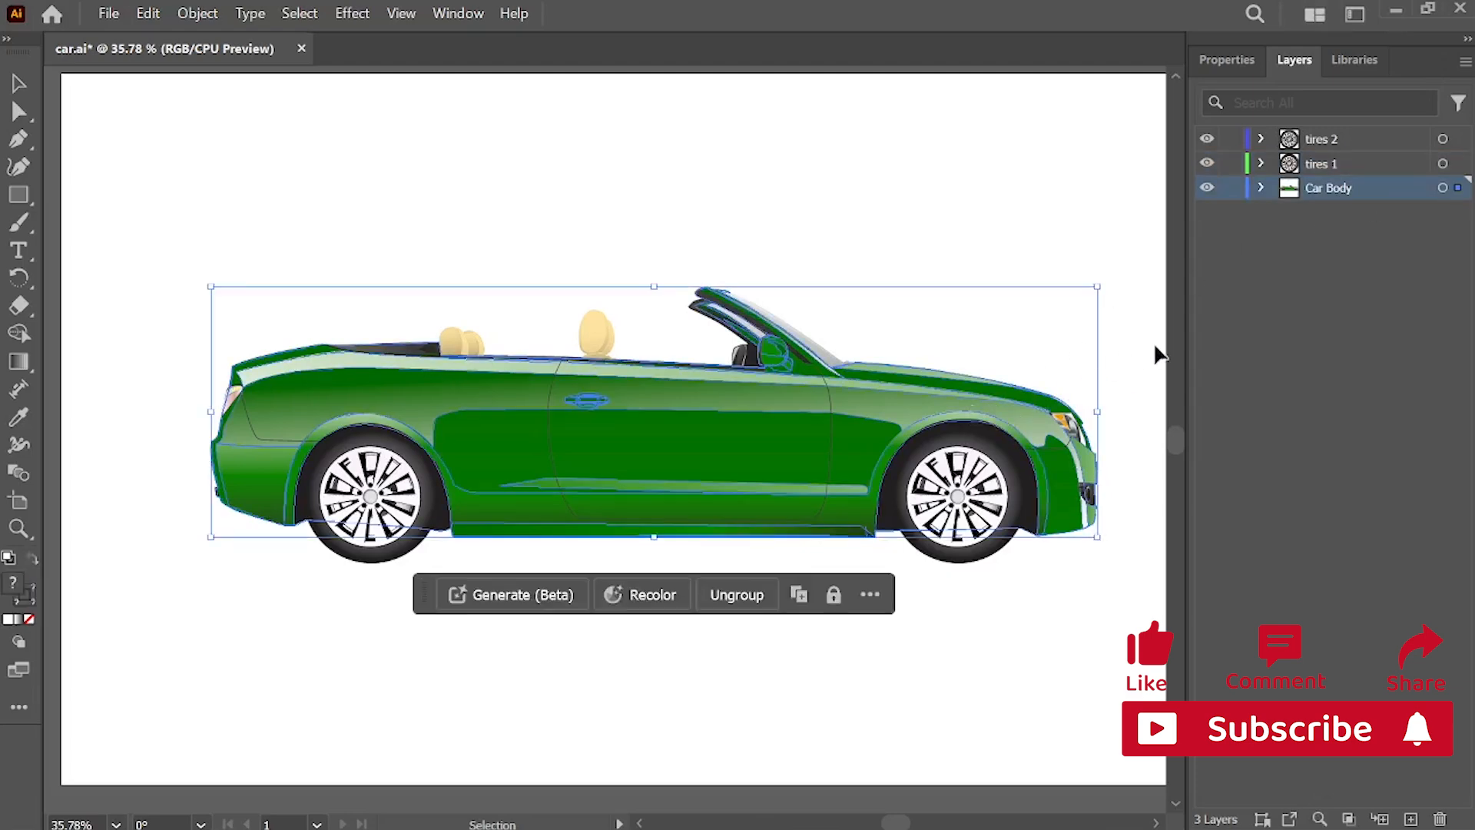
{"action": "left_click_drag", "start_coordinate": [1026, 453], "coordinate": [1056, 649]}
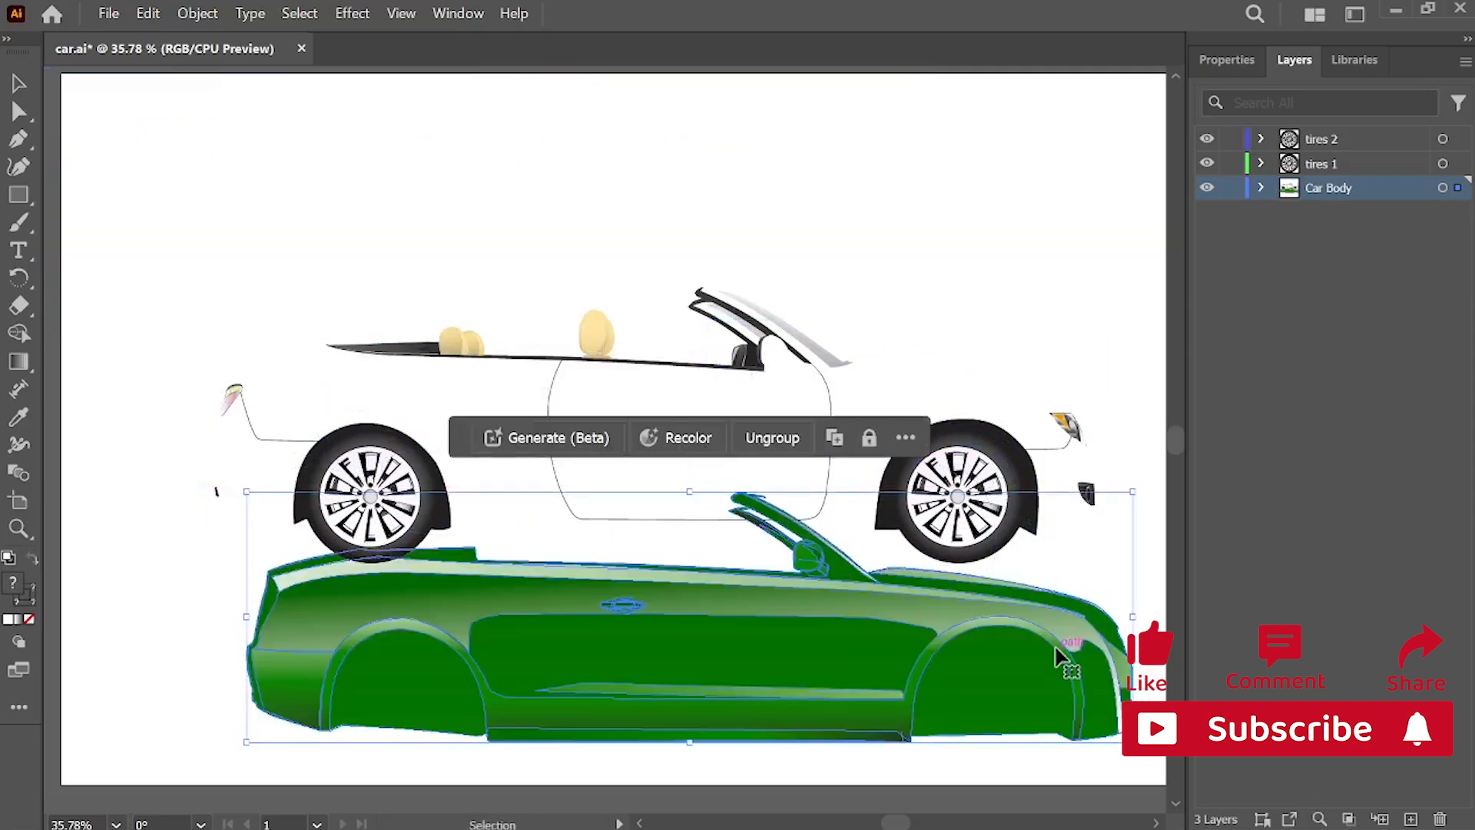
{"action": "key", "text": "ctrl+z"}
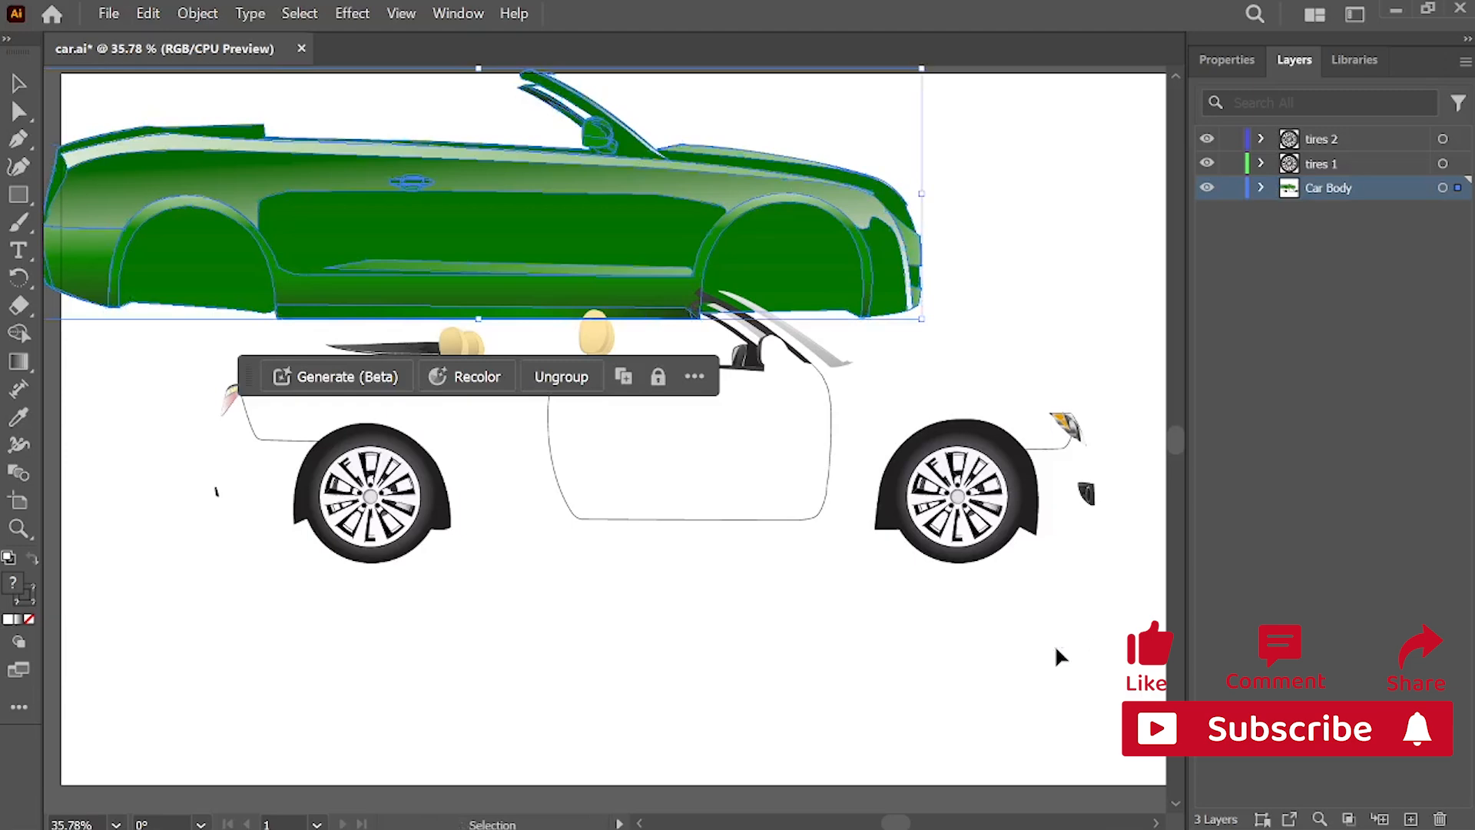
{"action": "key", "text": "ctrl+z"}
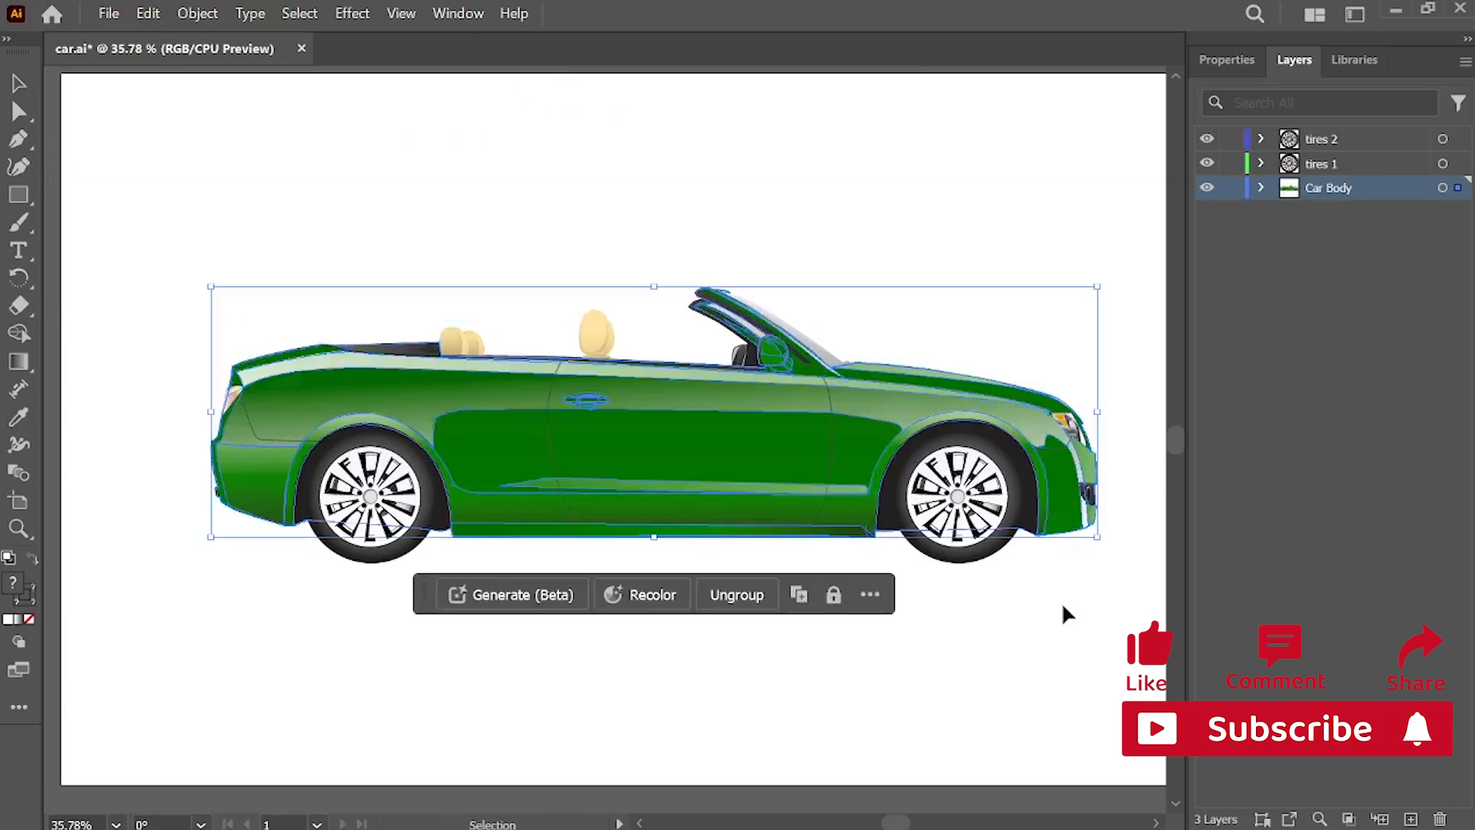
{"action": "left_click", "coordinate": [1062, 606]}
Step: Try moving the front wheel and the rear wheel off the car one at a time, undoing each move
{"action": "left_click_drag", "start_coordinate": [989, 524], "coordinate": [1035, 757]}
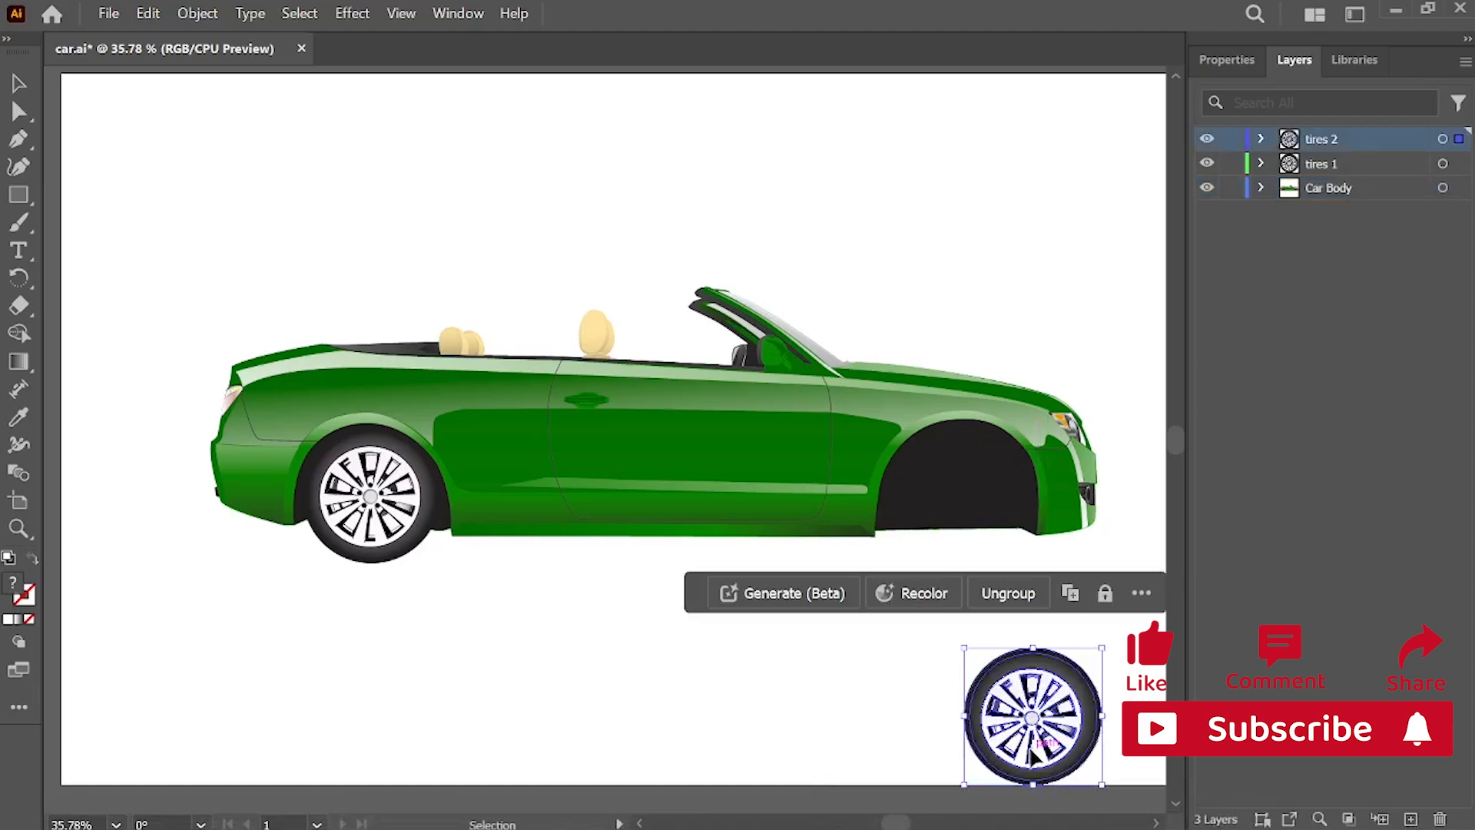
{"action": "key", "text": "ctrl+z"}
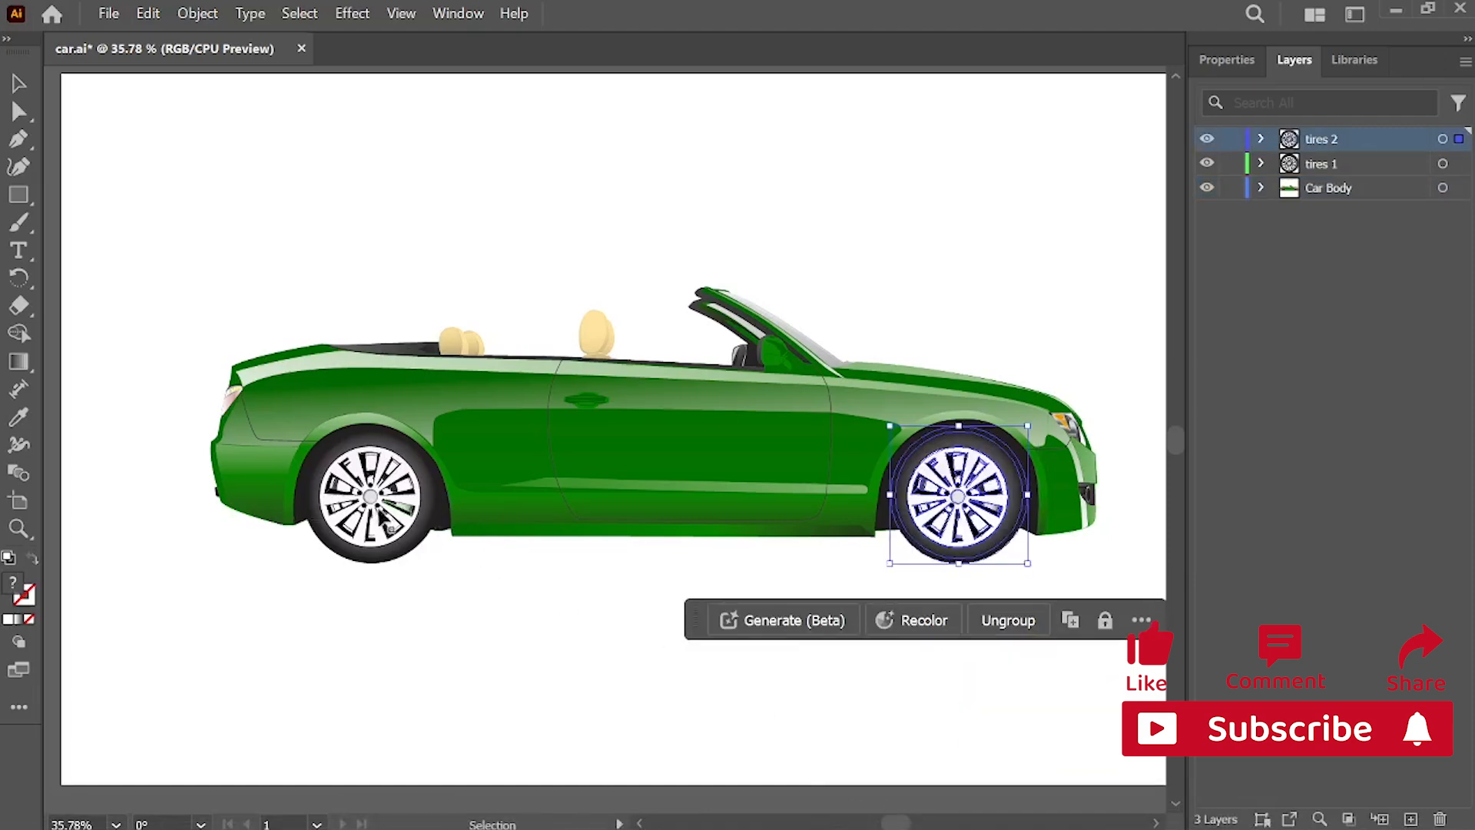
{"action": "left_click_drag", "start_coordinate": [385, 524], "coordinate": [483, 652]}
{"action": "key", "text": "ctrl+z"}
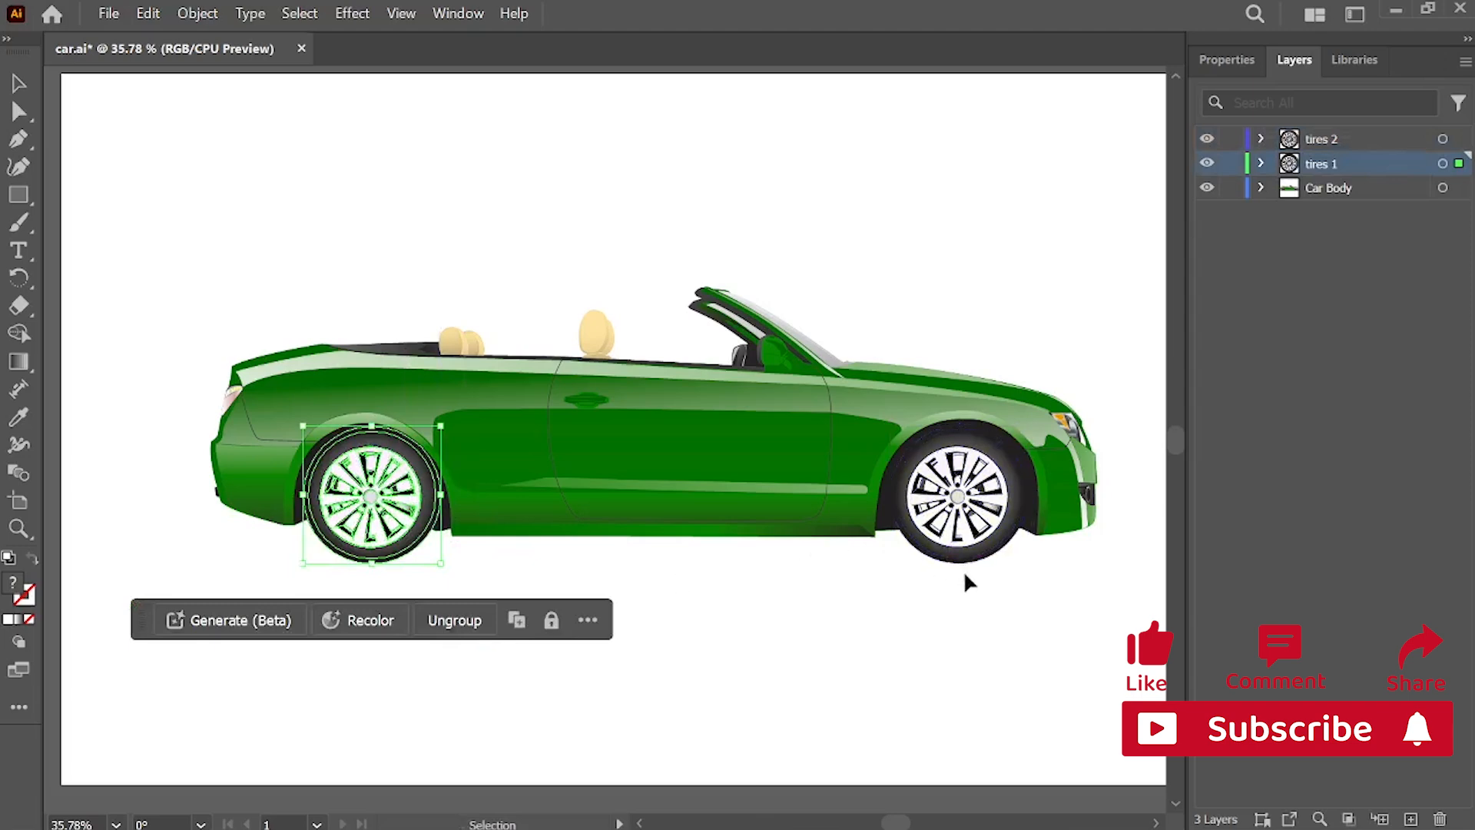
{"action": "left_click", "coordinate": [976, 606]}
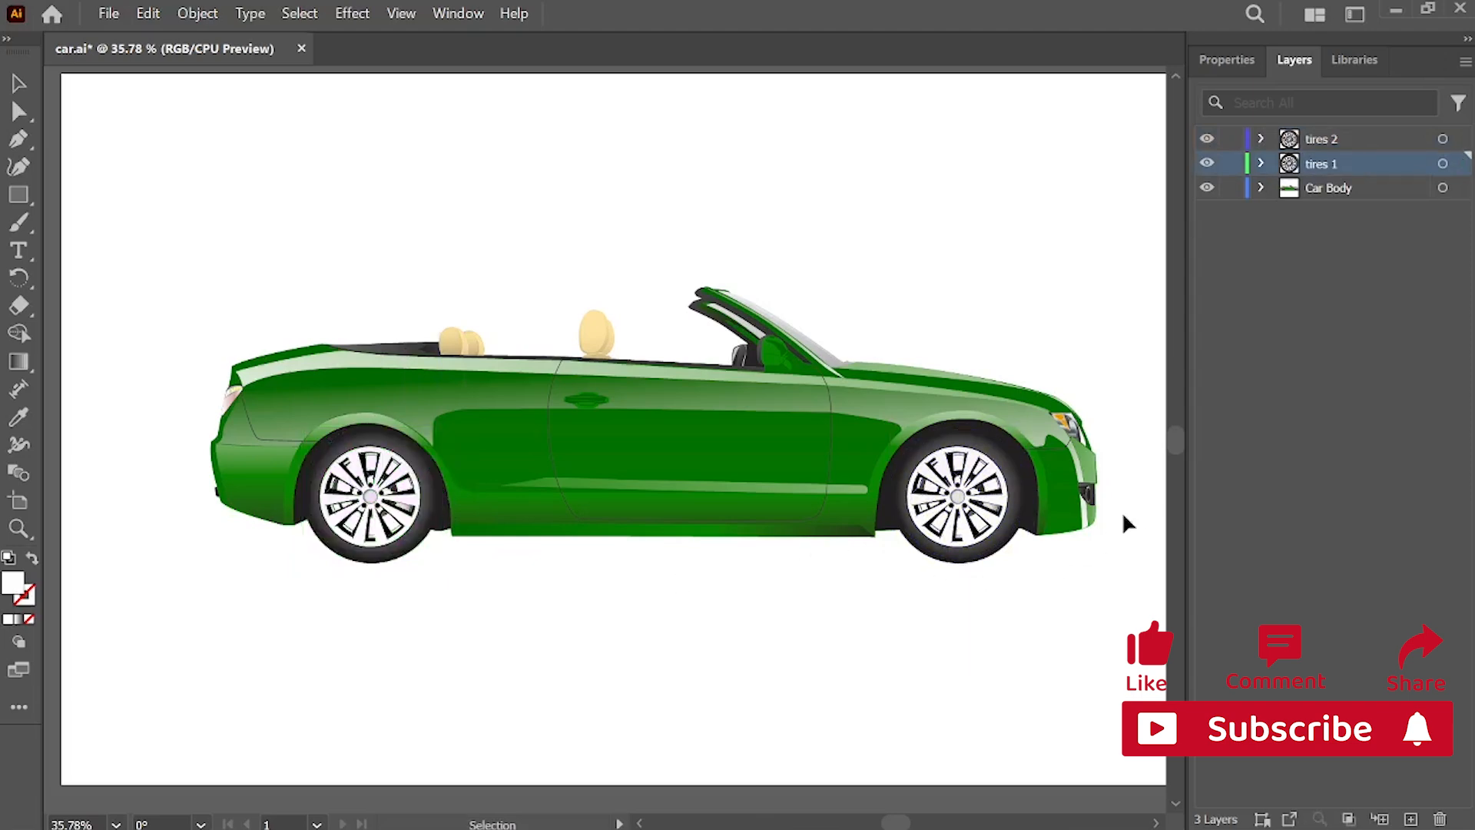
Step: Select the car body artwork and go through the tires 1, tires 2 and Car Body layers
{"action": "left_click", "coordinate": [1063, 503]}
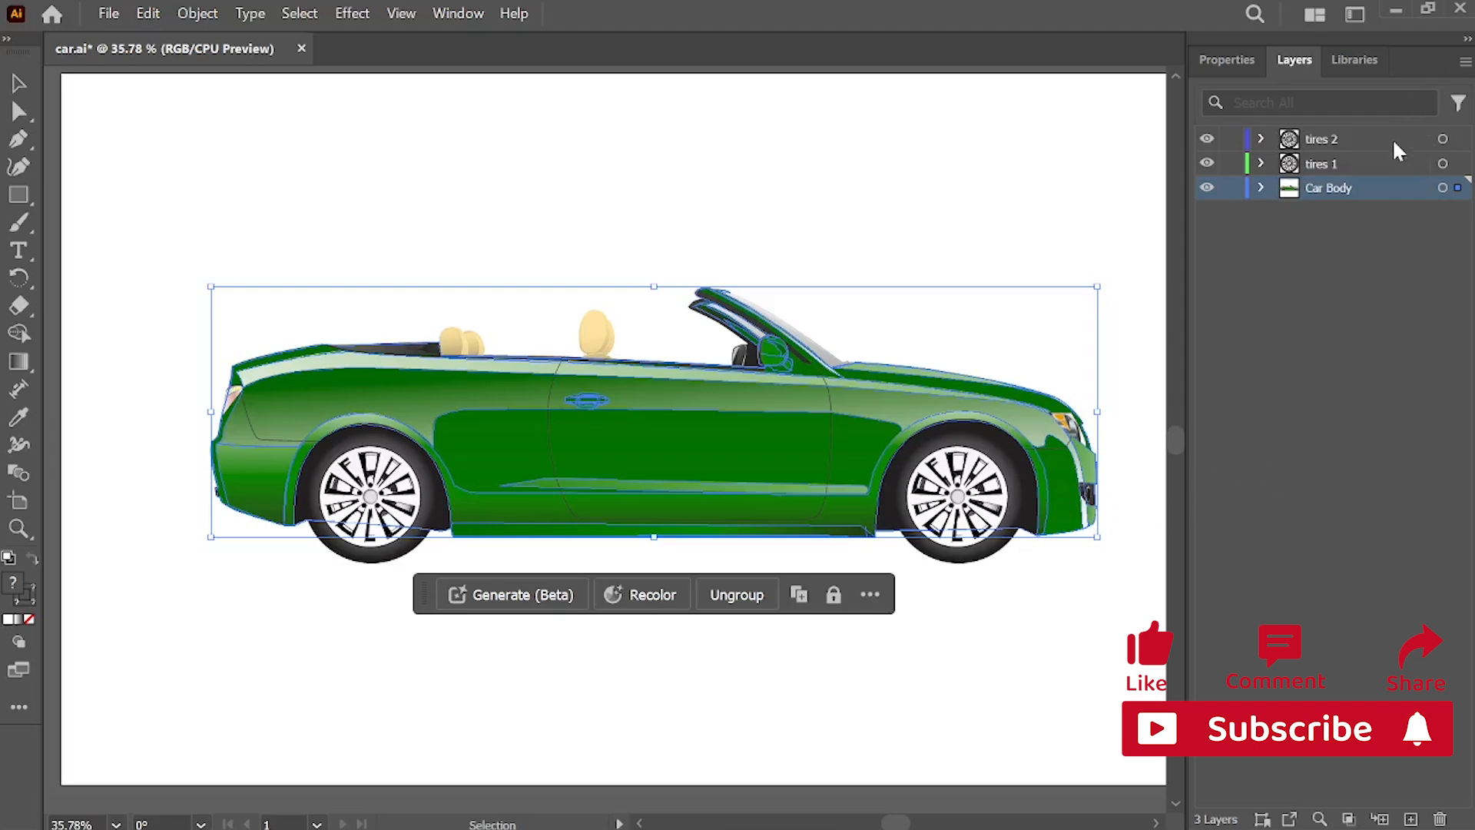
{"action": "left_click", "coordinate": [1378, 156]}
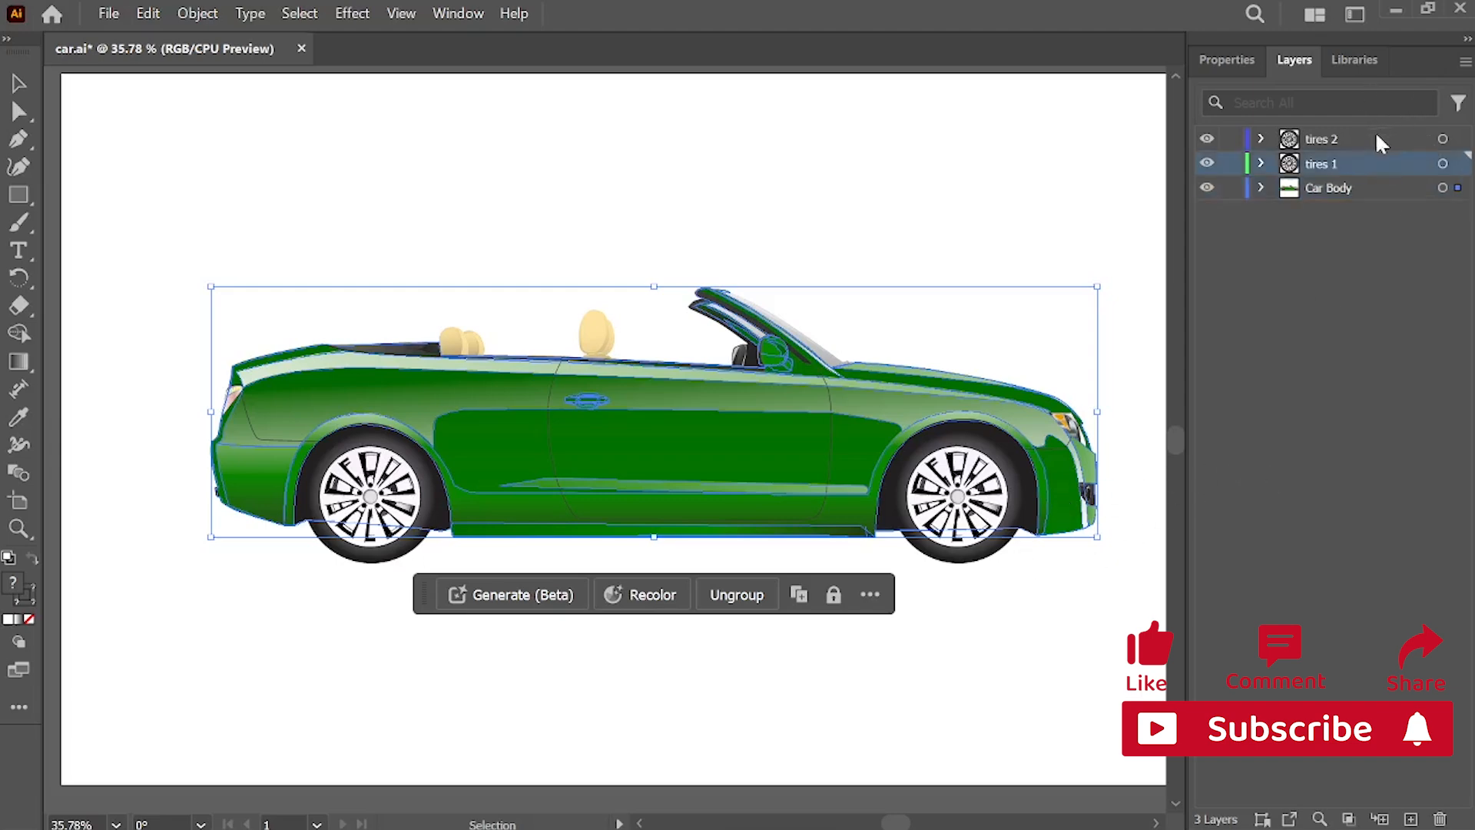
{"action": "left_click", "coordinate": [1378, 141]}
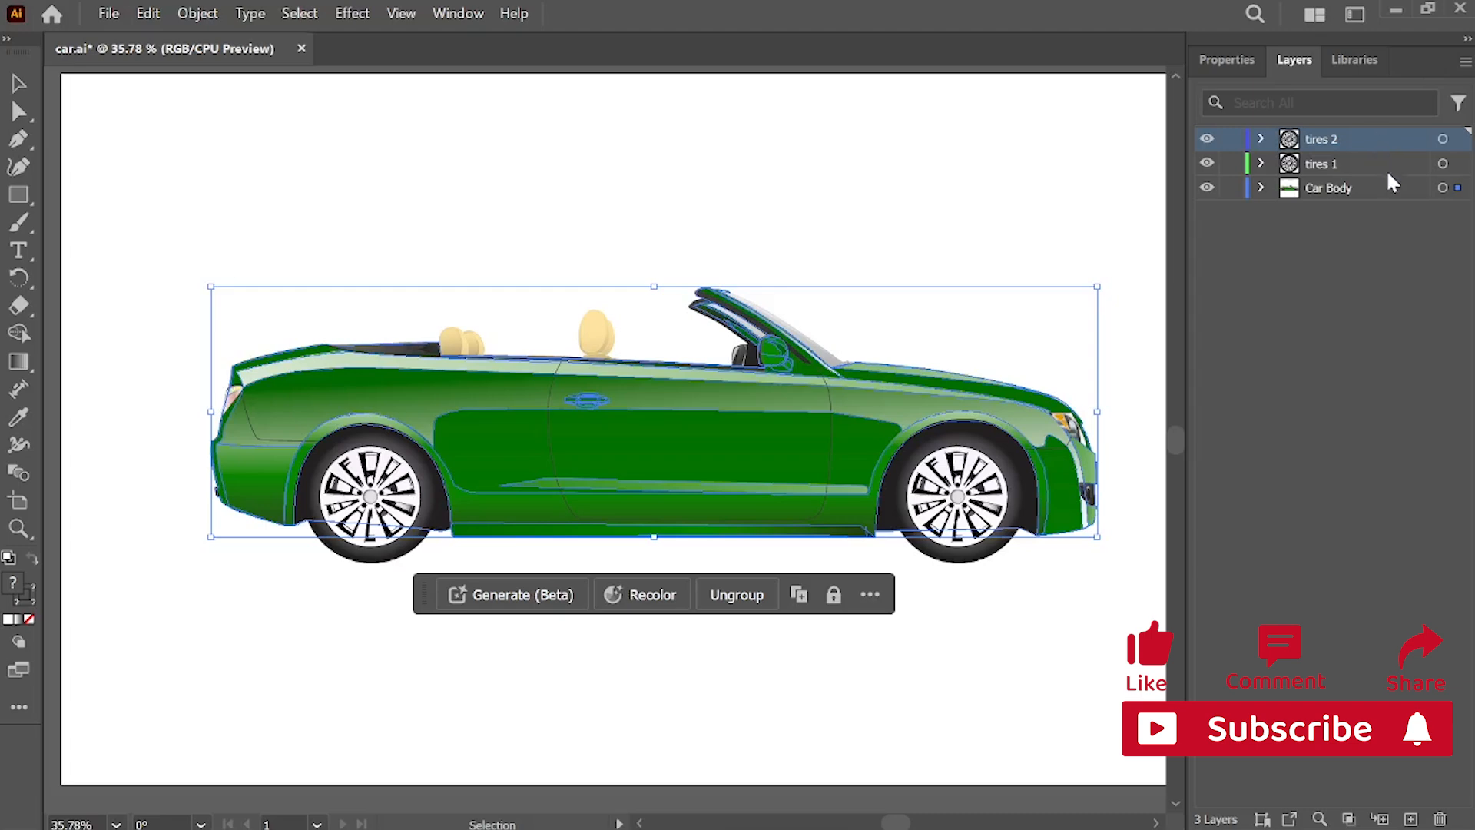
{"action": "left_click", "coordinate": [1378, 188]}
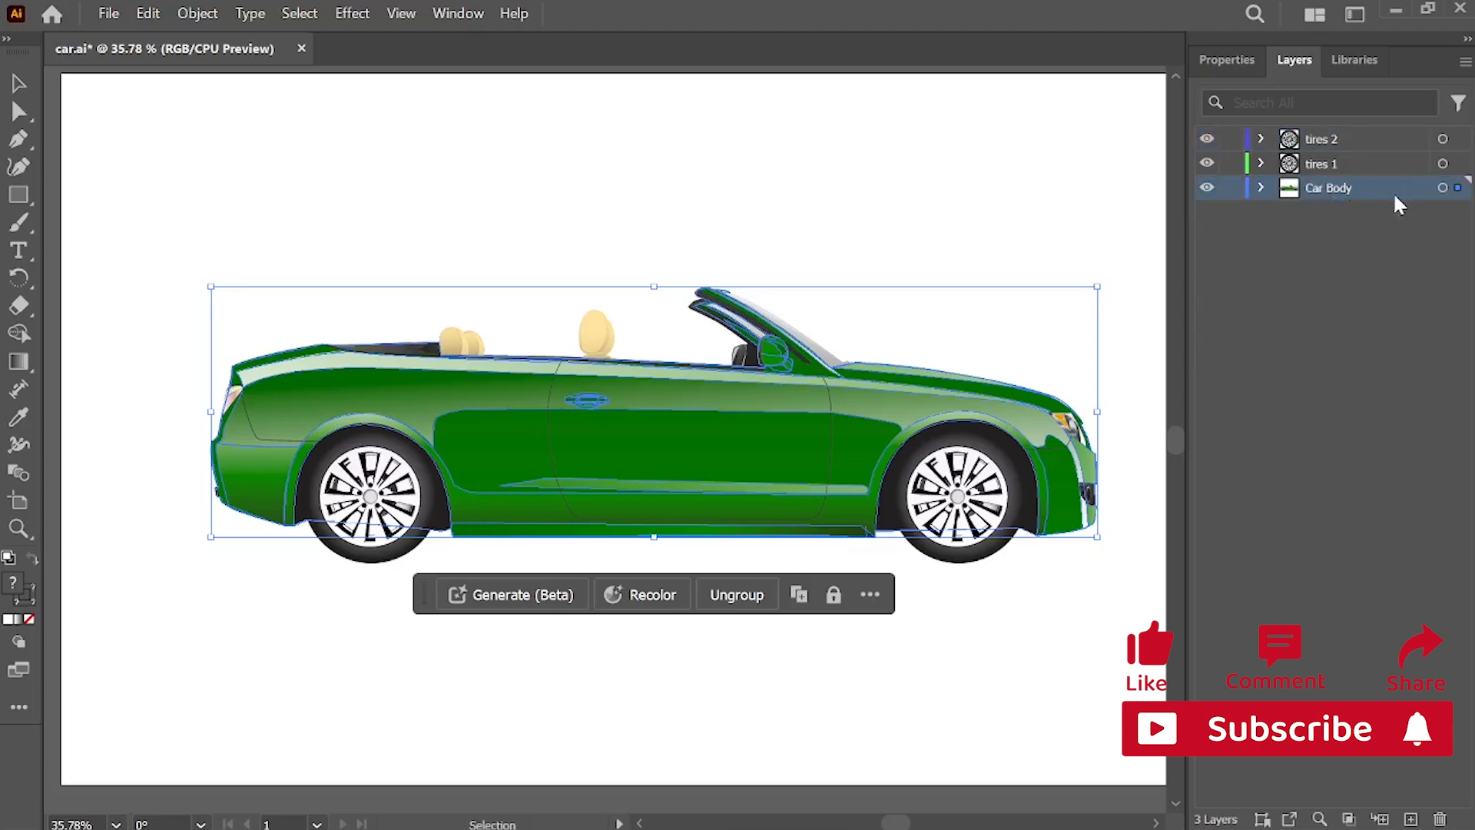
Step: Hide and show the Car Body, tires 1 and tires 2 layers one at a time to check what each contains
{"action": "left_click", "coordinate": [1208, 188]}
{"action": "left_click", "coordinate": [1208, 189]}
{"action": "left_click", "coordinate": [1207, 189]}
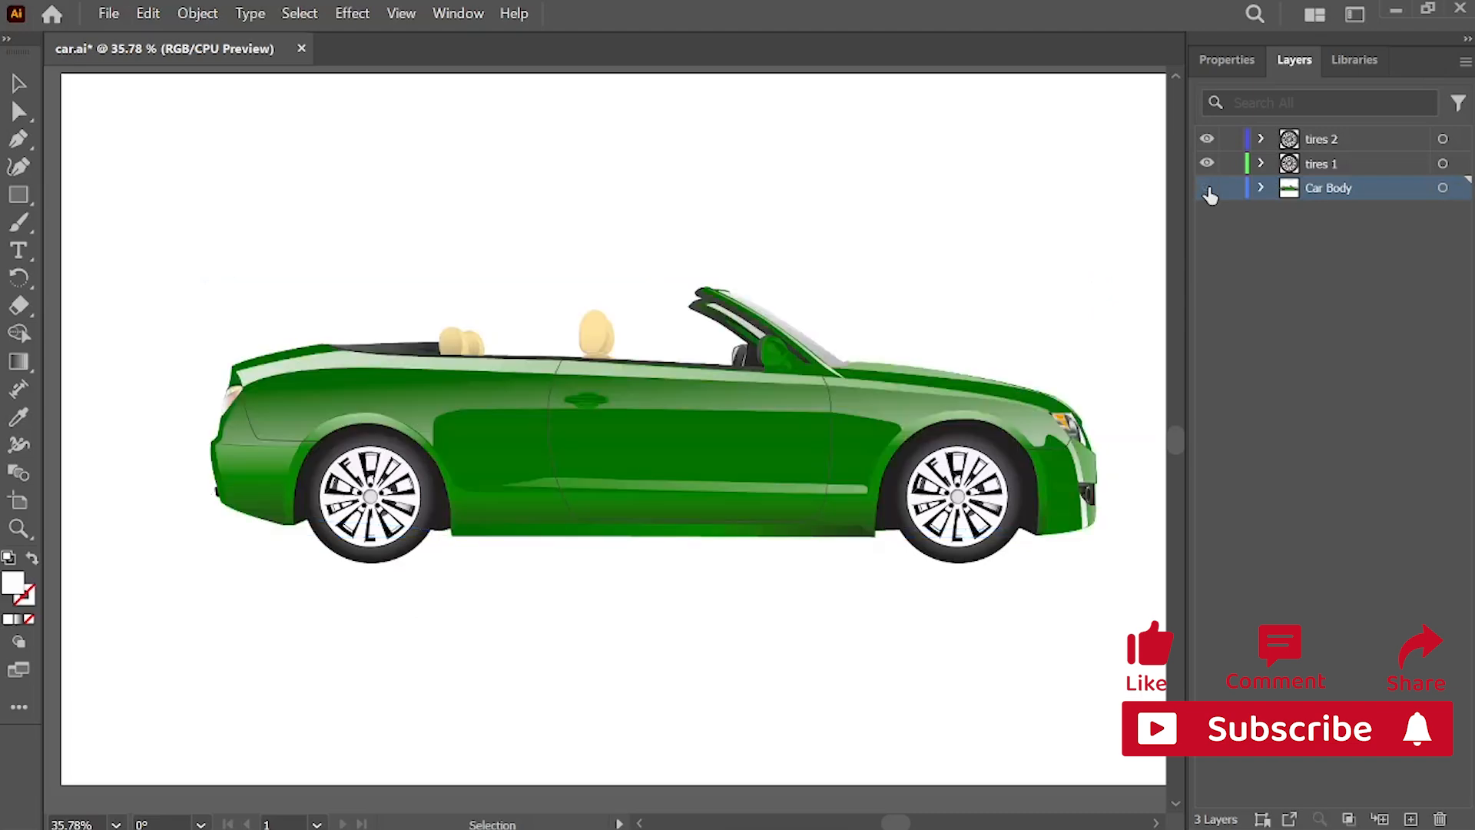
{"action": "left_click", "coordinate": [1207, 188]}
{"action": "left_click", "coordinate": [1352, 166]}
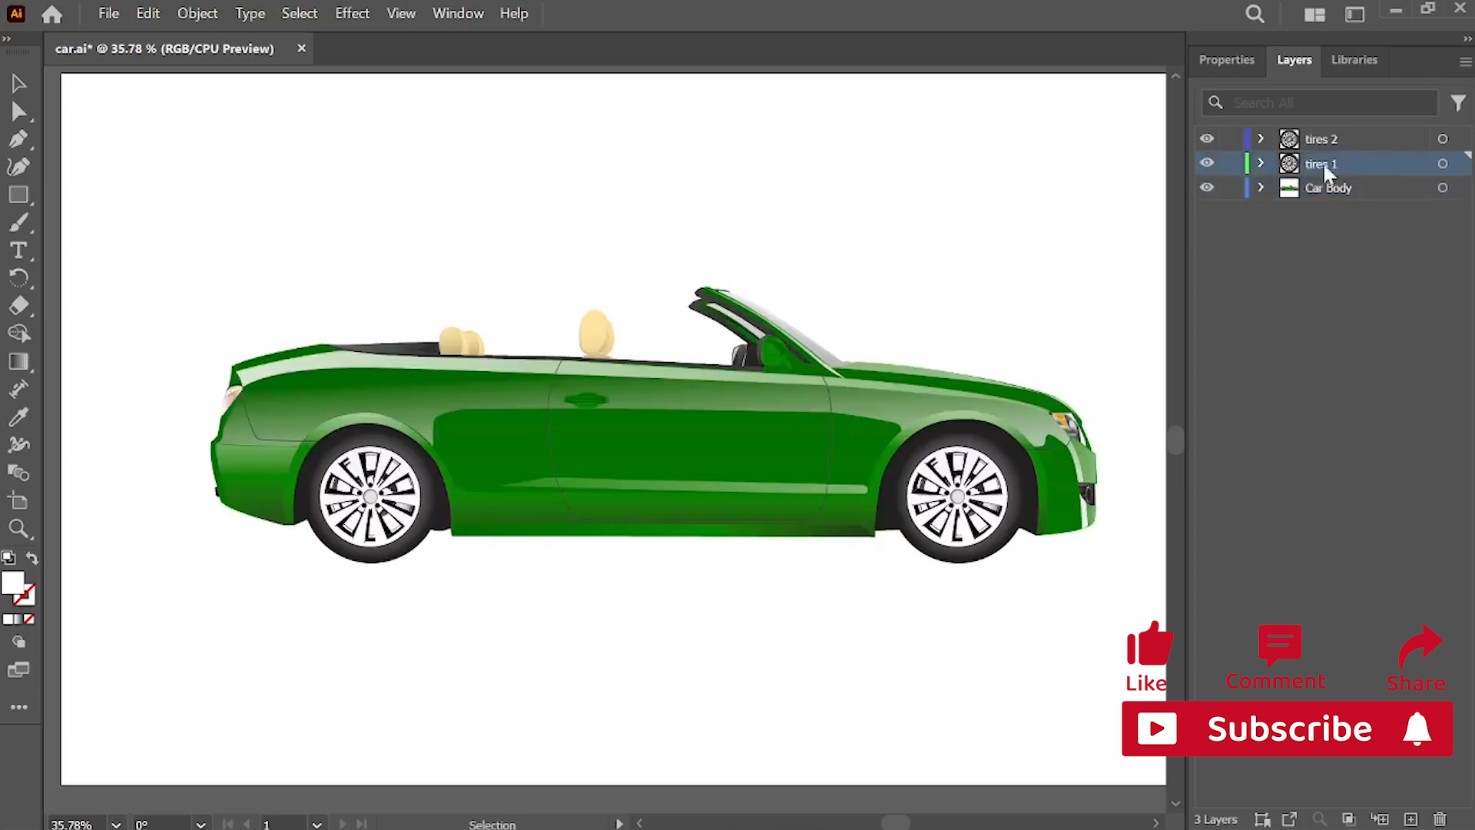
{"action": "left_click", "coordinate": [1207, 165]}
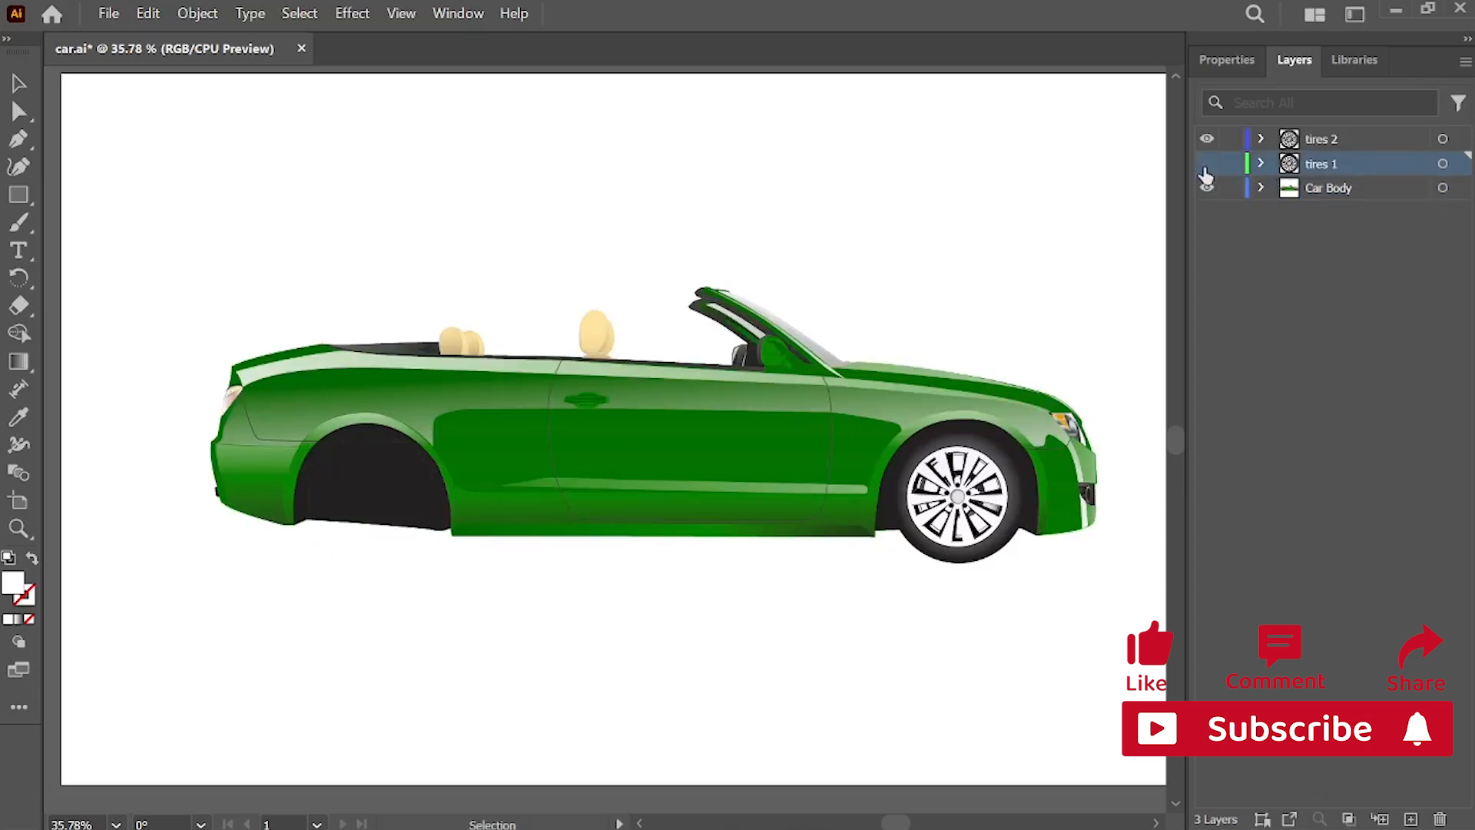
{"action": "left_click", "coordinate": [1207, 165]}
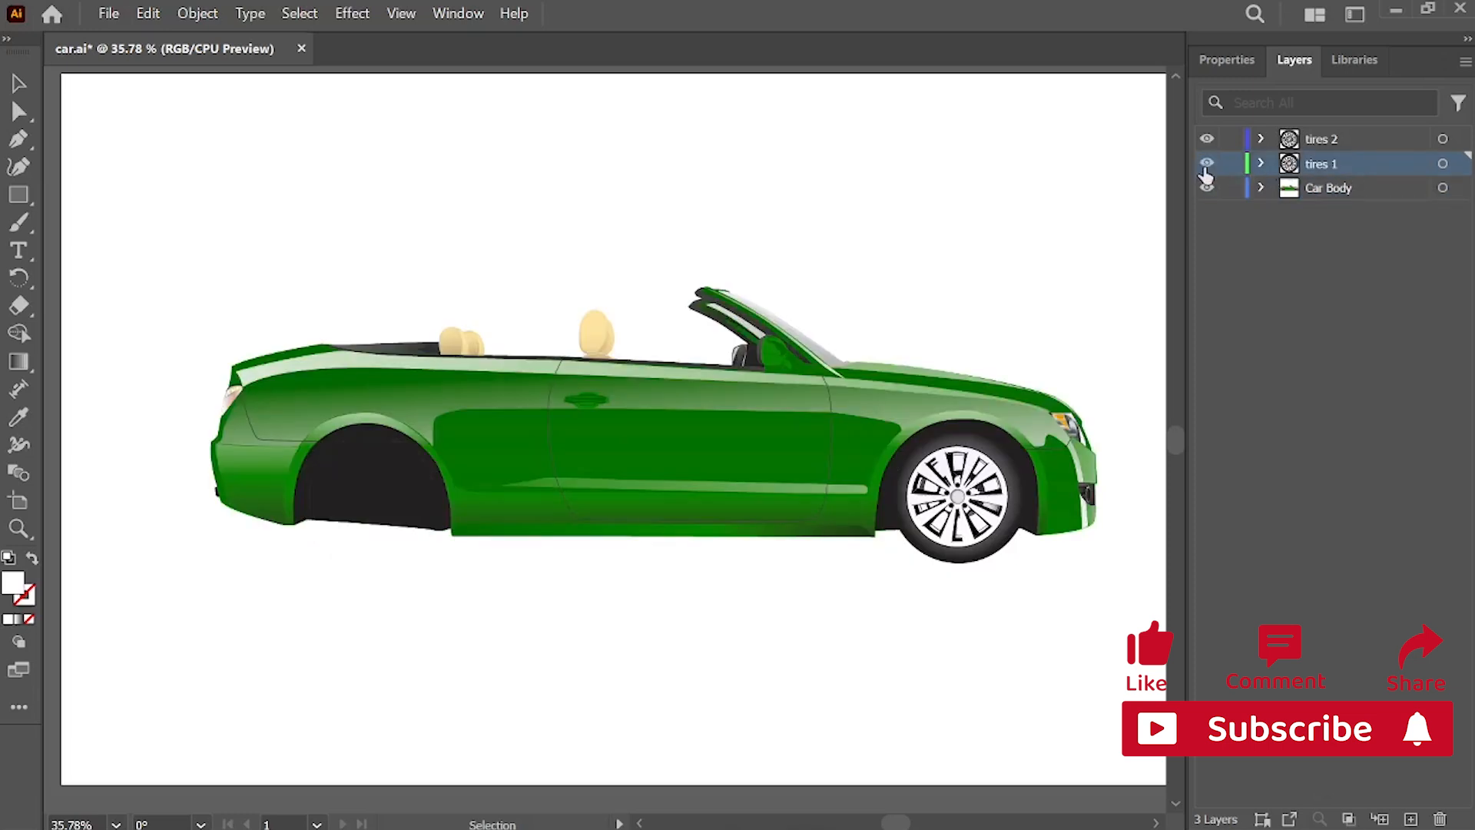
{"action": "left_click", "coordinate": [1323, 140]}
{"action": "left_click", "coordinate": [1204, 140]}
{"action": "left_click", "coordinate": [1204, 140]}
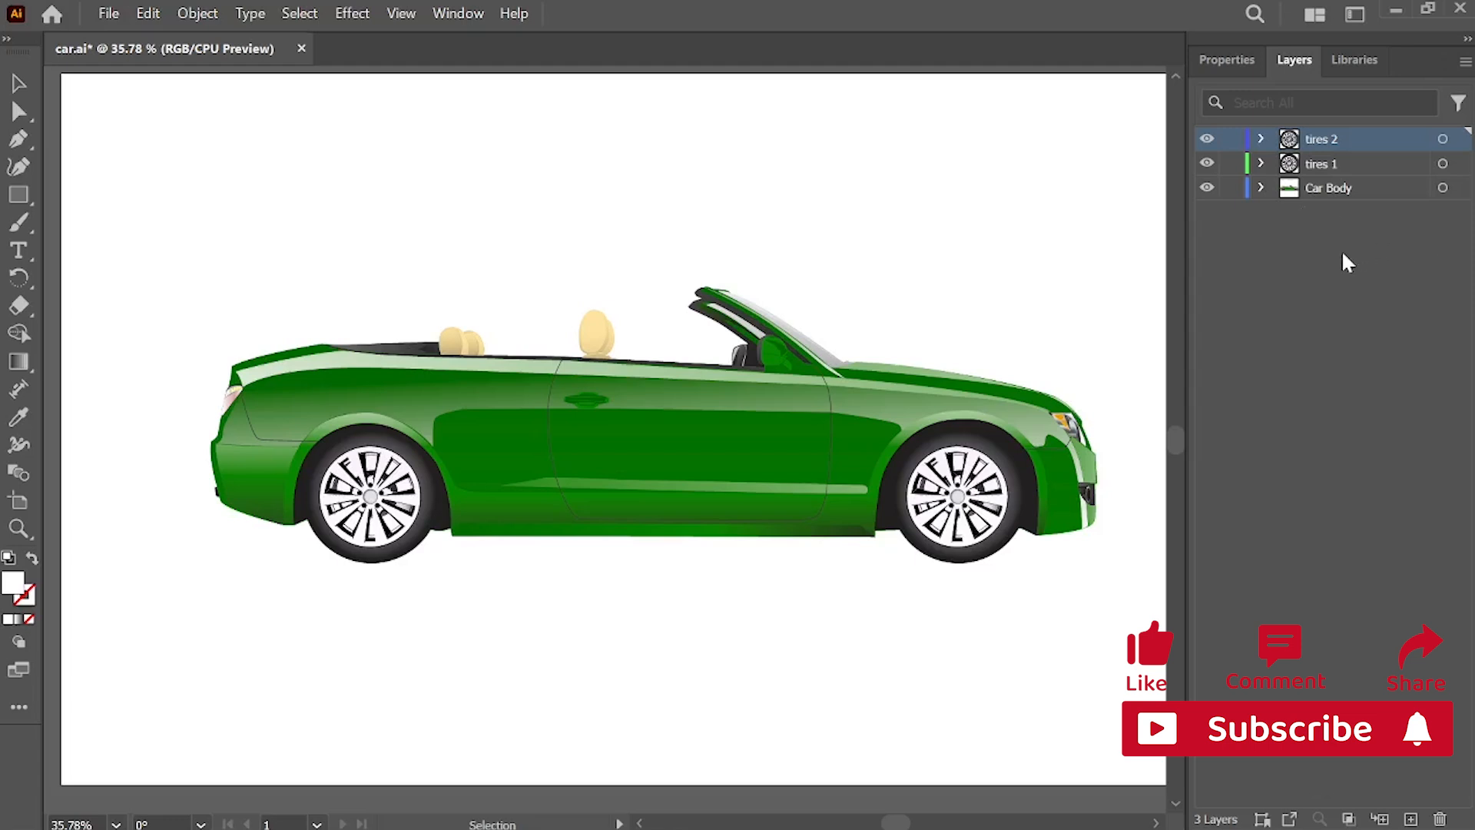
Step: Save the layered car.ai file
{"action": "left_click", "coordinate": [108, 13]}
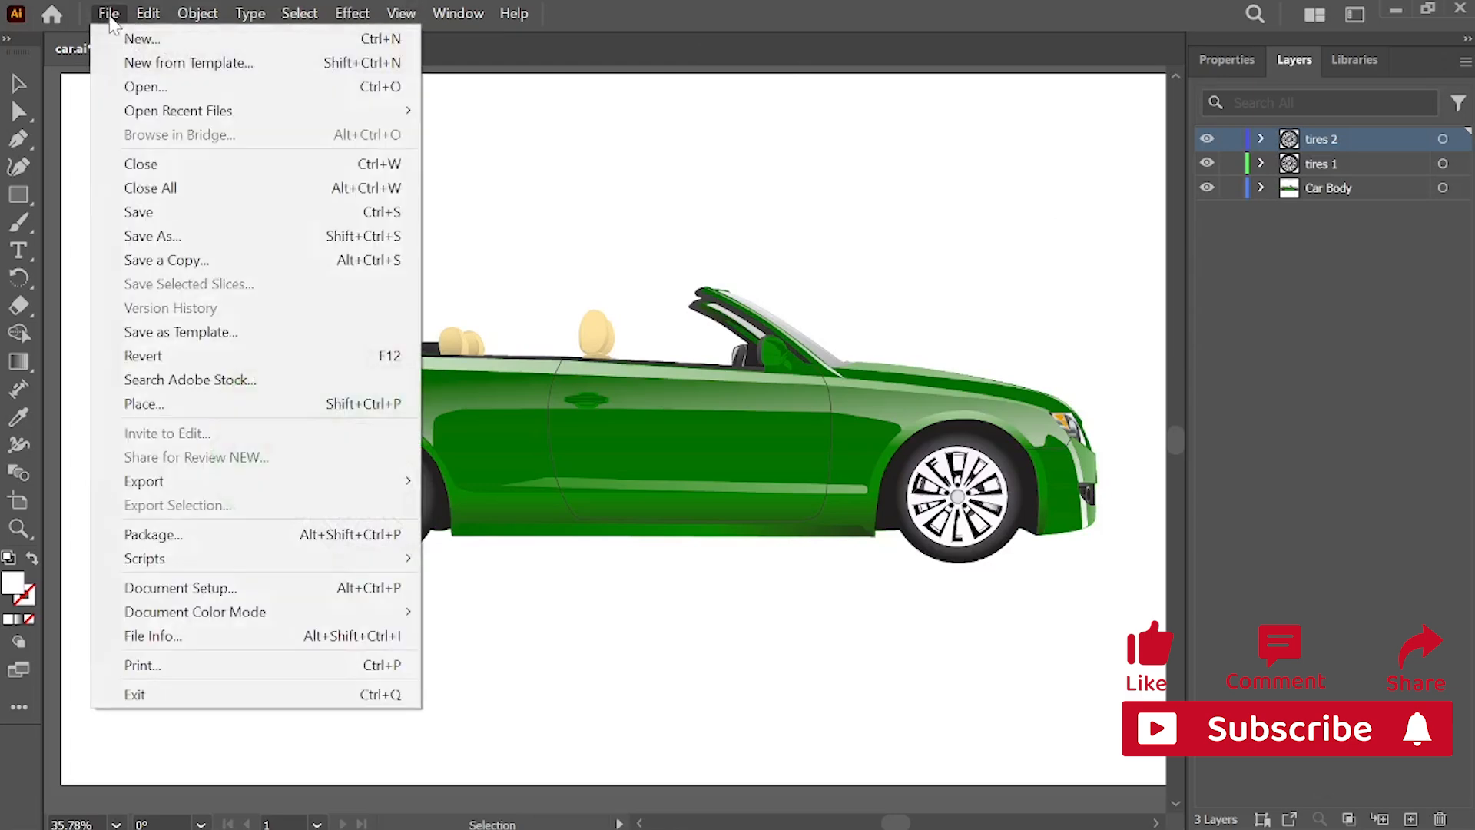
{"action": "left_click", "coordinate": [169, 224]}
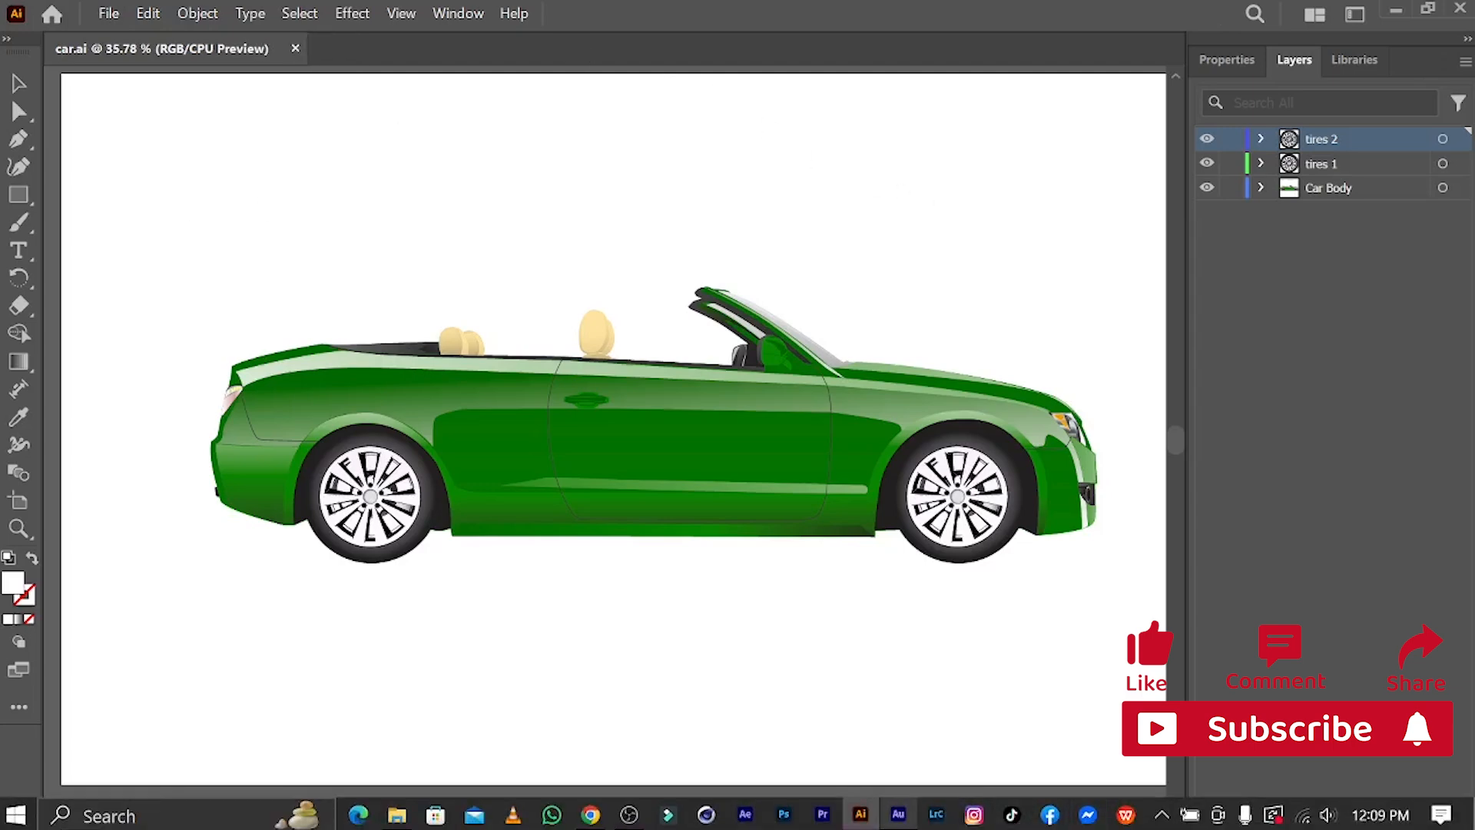
Step: Switch to Adobe After Effects, dismiss the startup warning and create a new project
{"action": "left_click", "coordinate": [745, 814]}
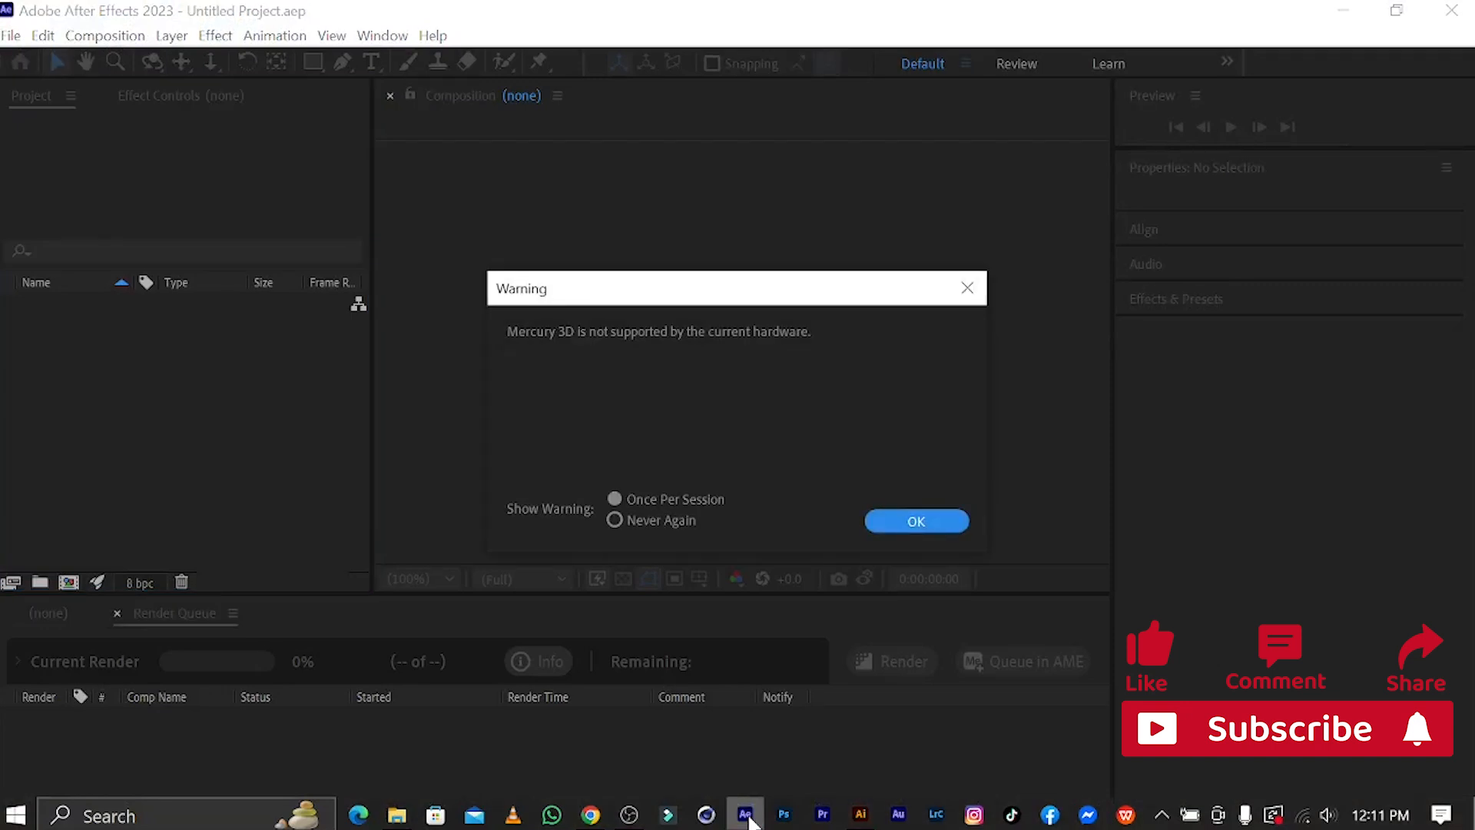
{"action": "left_click", "coordinate": [915, 521]}
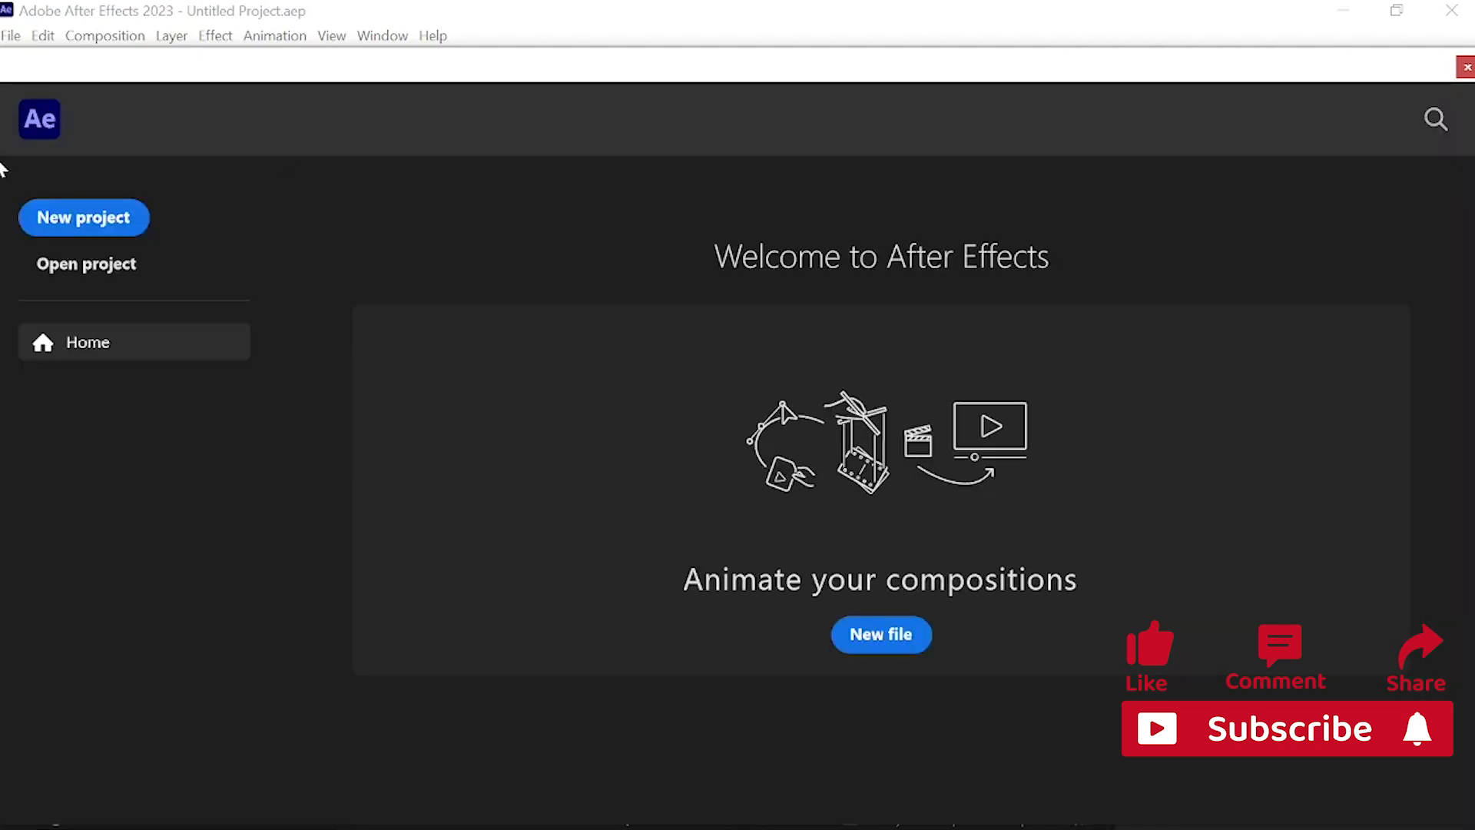
{"action": "left_click", "coordinate": [118, 222]}
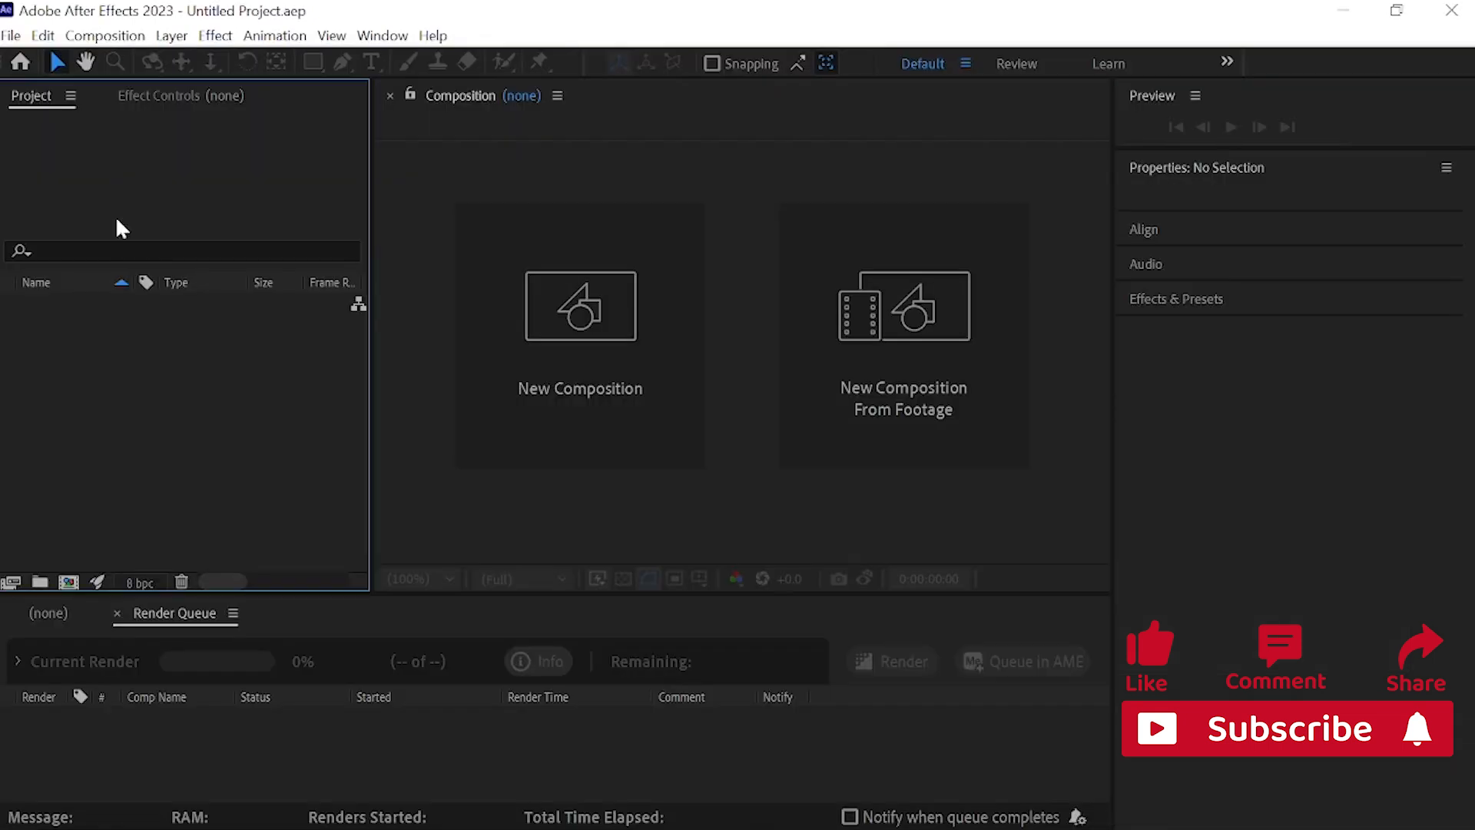
Step: Create a new composition named car with a 15-second duration
{"action": "left_click", "coordinate": [611, 386]}
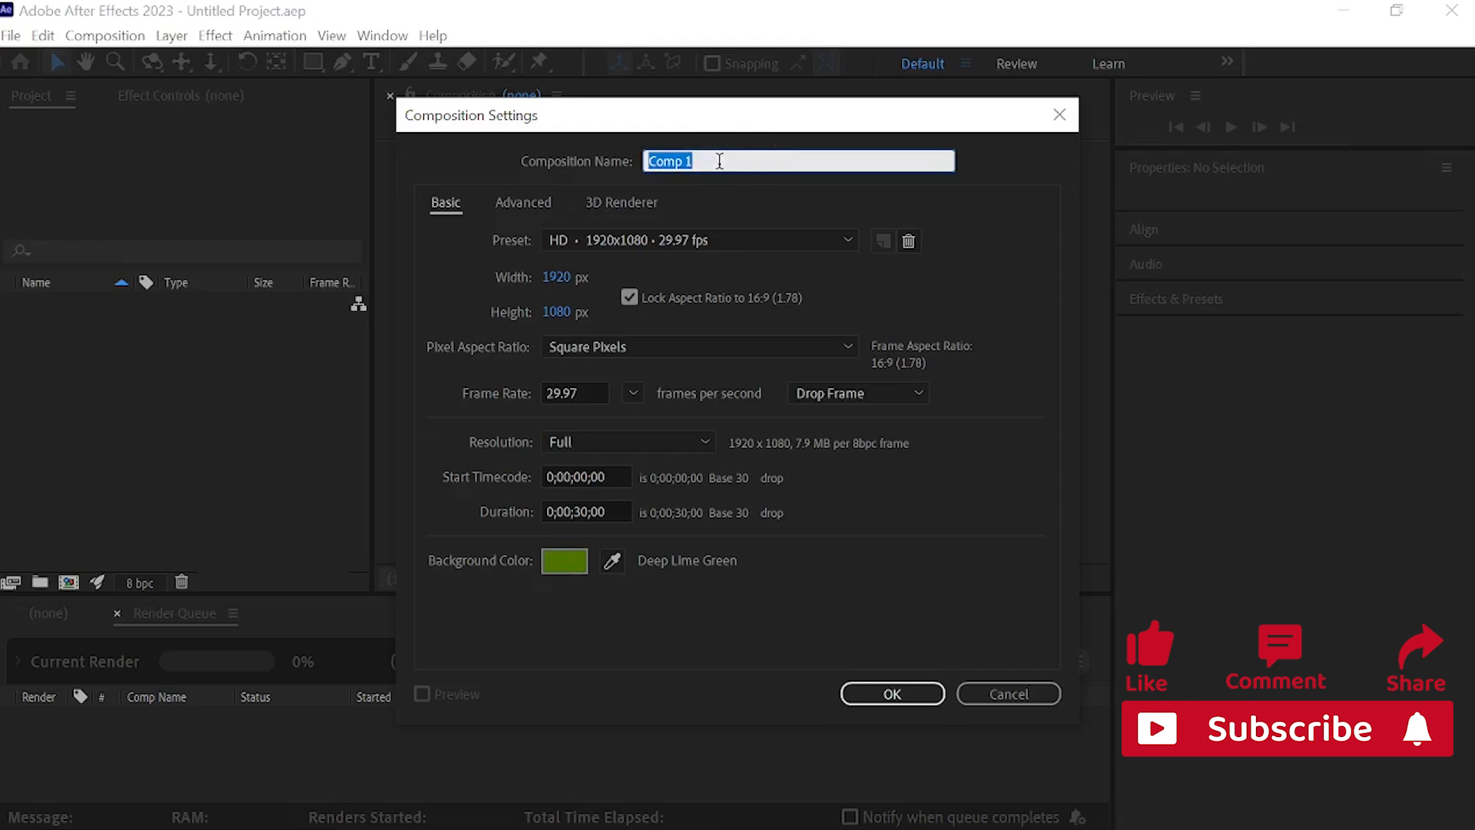
{"action": "type", "text": "car"}
{"action": "left_click", "coordinate": [588, 511]}
{"action": "double_click", "coordinate": [581, 513]}
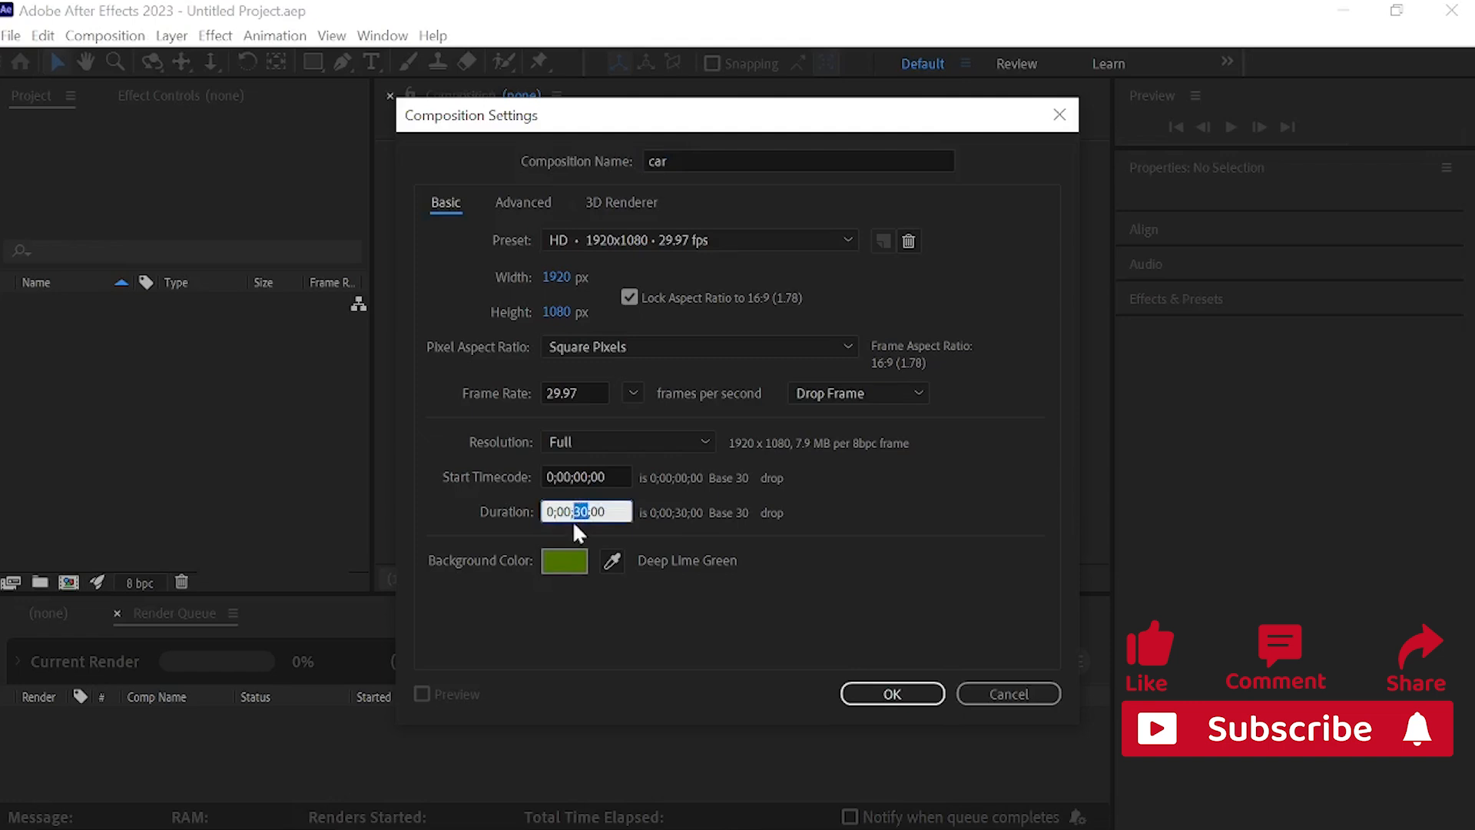
{"action": "type", "text": "15"}
{"action": "left_click", "coordinate": [874, 696]}
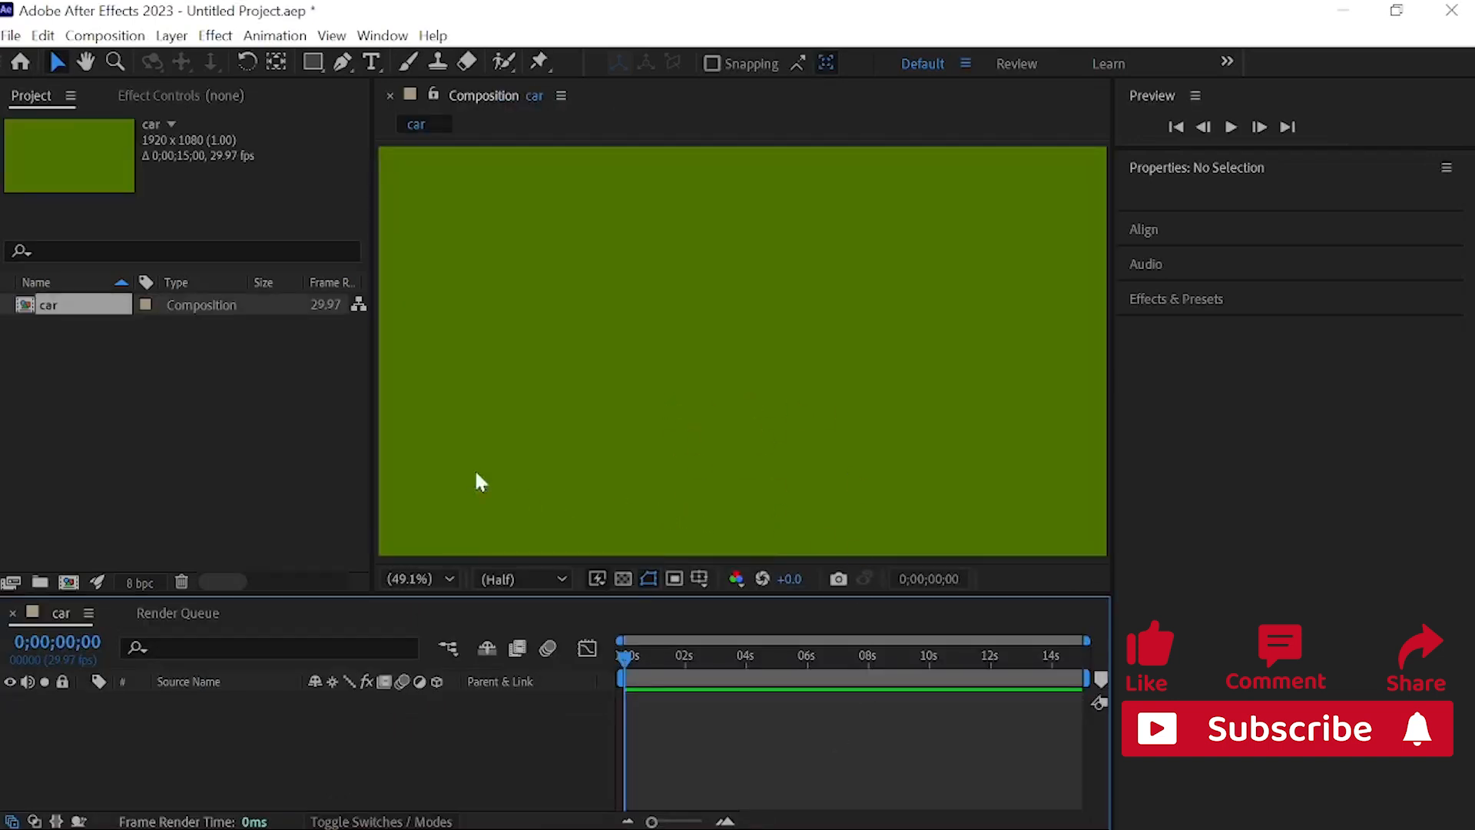
Step: Open the file import and choose the car Illustrator file from the my project folder
{"action": "left_click", "coordinate": [169, 393]}
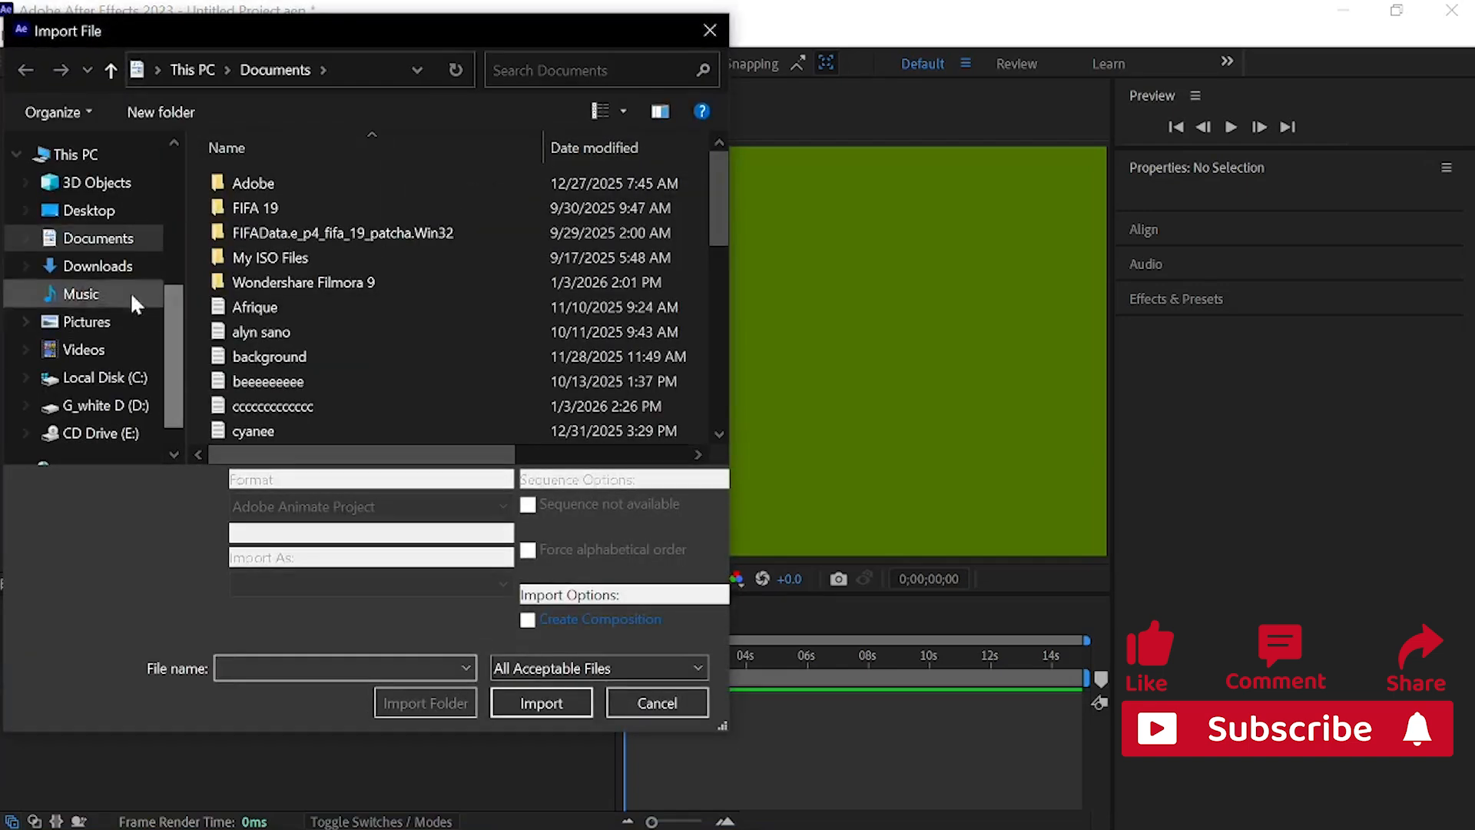
{"action": "left_click_drag", "start_coordinate": [279, 25], "coordinate": [468, 84]}
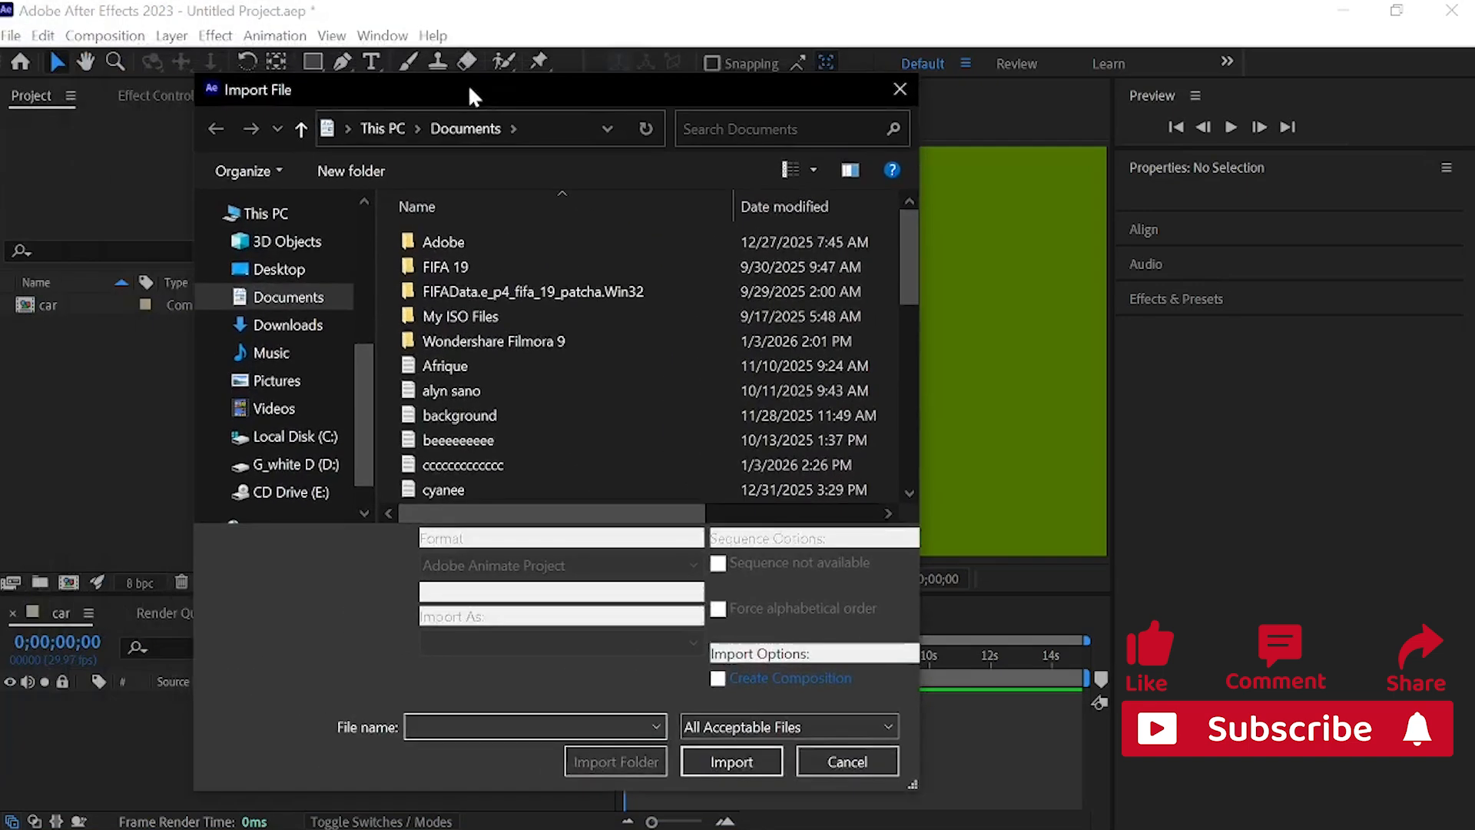
{"action": "left_click_drag", "start_coordinate": [357, 421], "coordinate": [355, 311]}
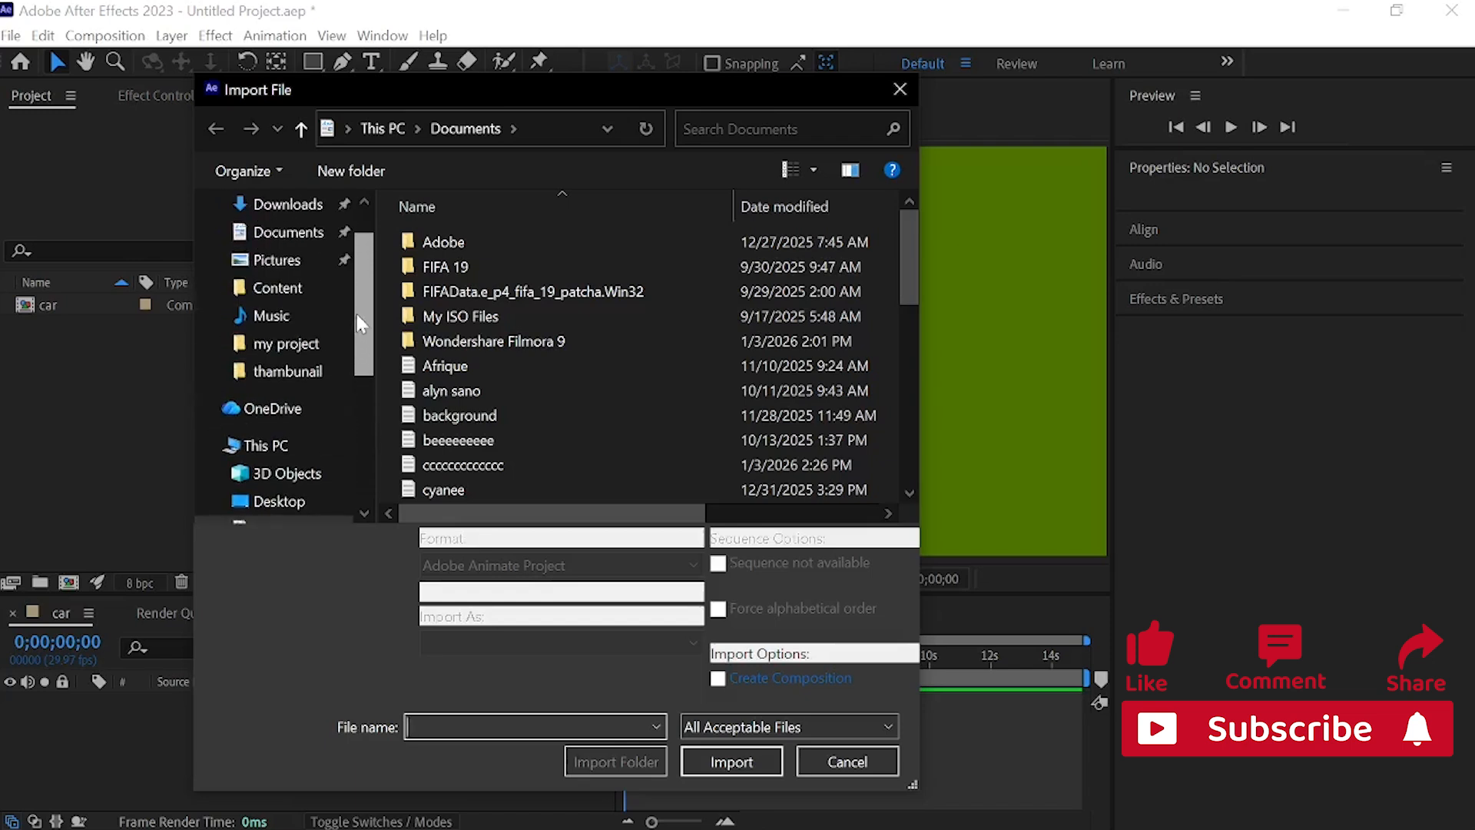
{"action": "left_click", "coordinate": [322, 342]}
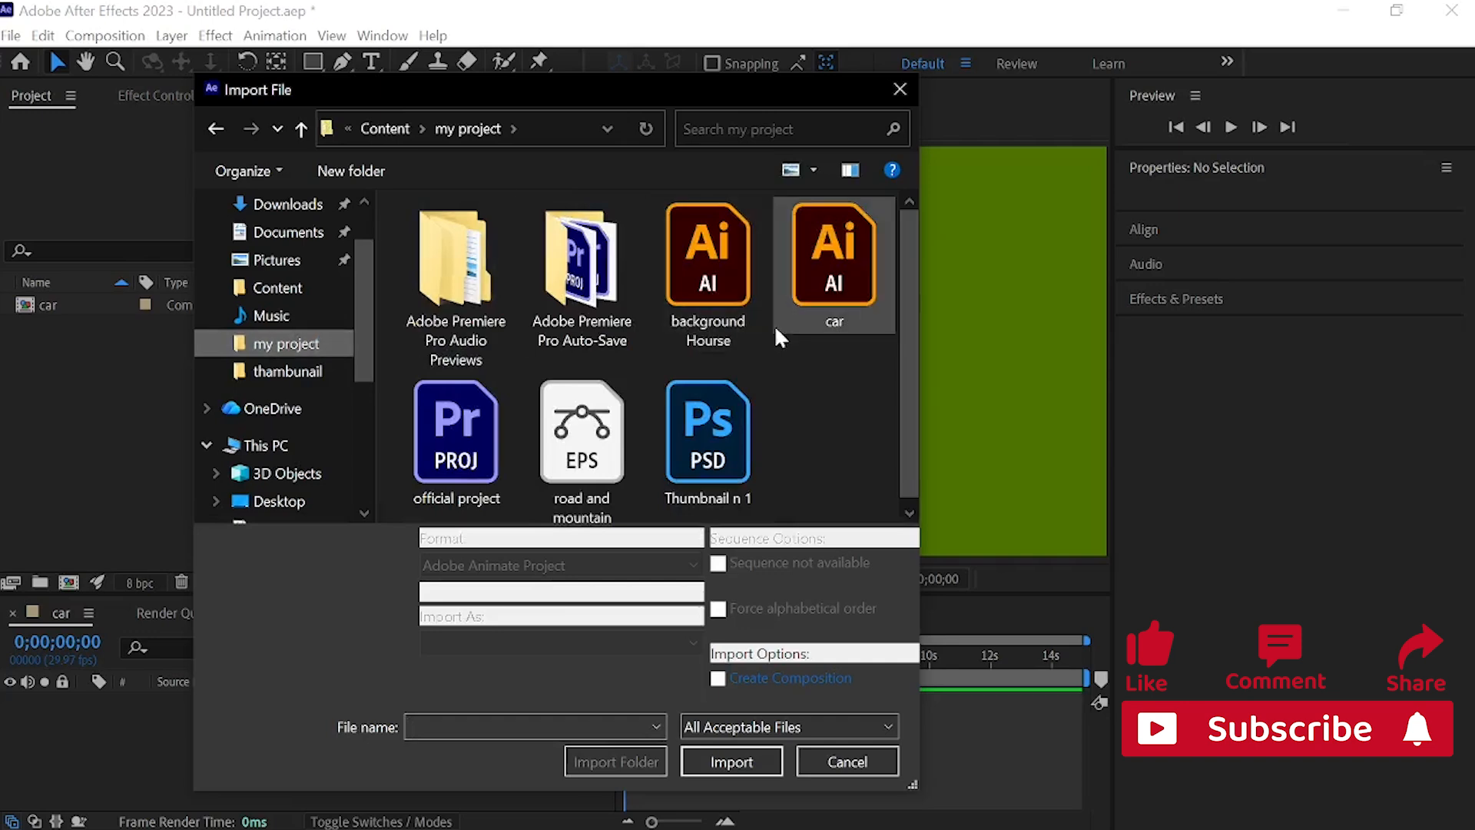
{"action": "double_click", "coordinate": [834, 311]}
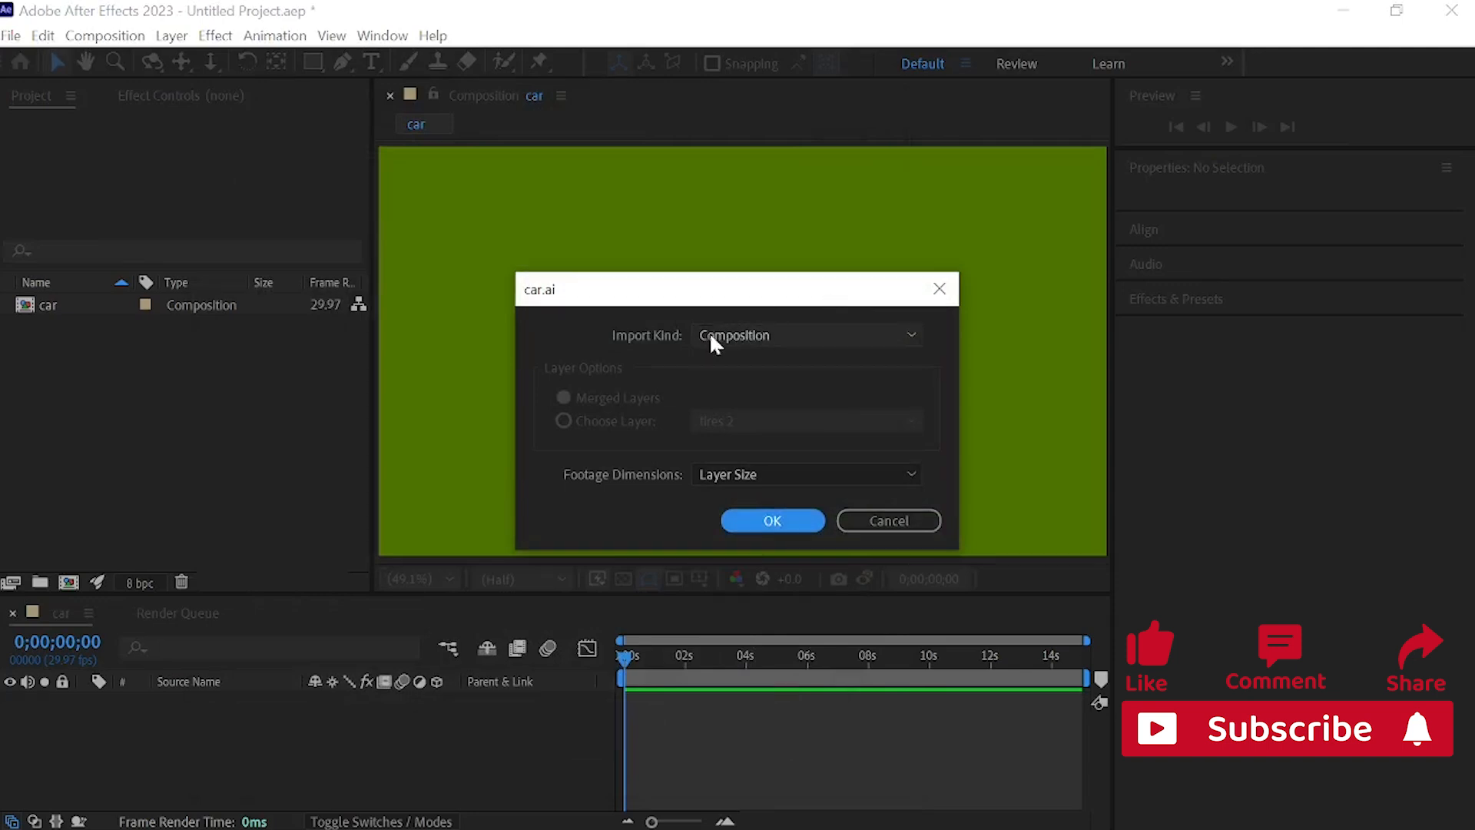
Step: Import car.ai as a Composition with footage dimensions set to Layer Size
{"action": "left_click", "coordinate": [769, 336]}
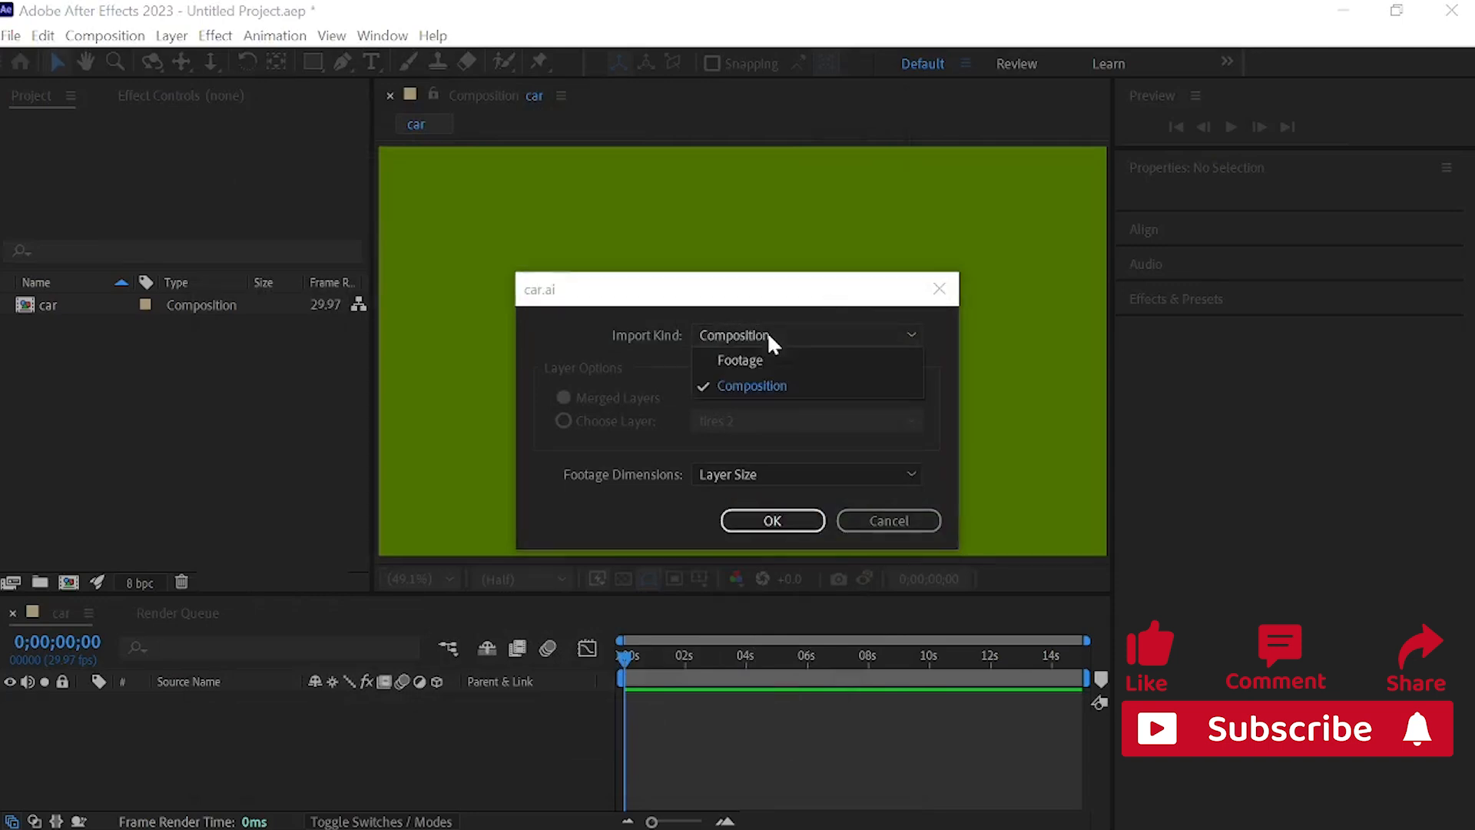
{"action": "left_click", "coordinate": [771, 390]}
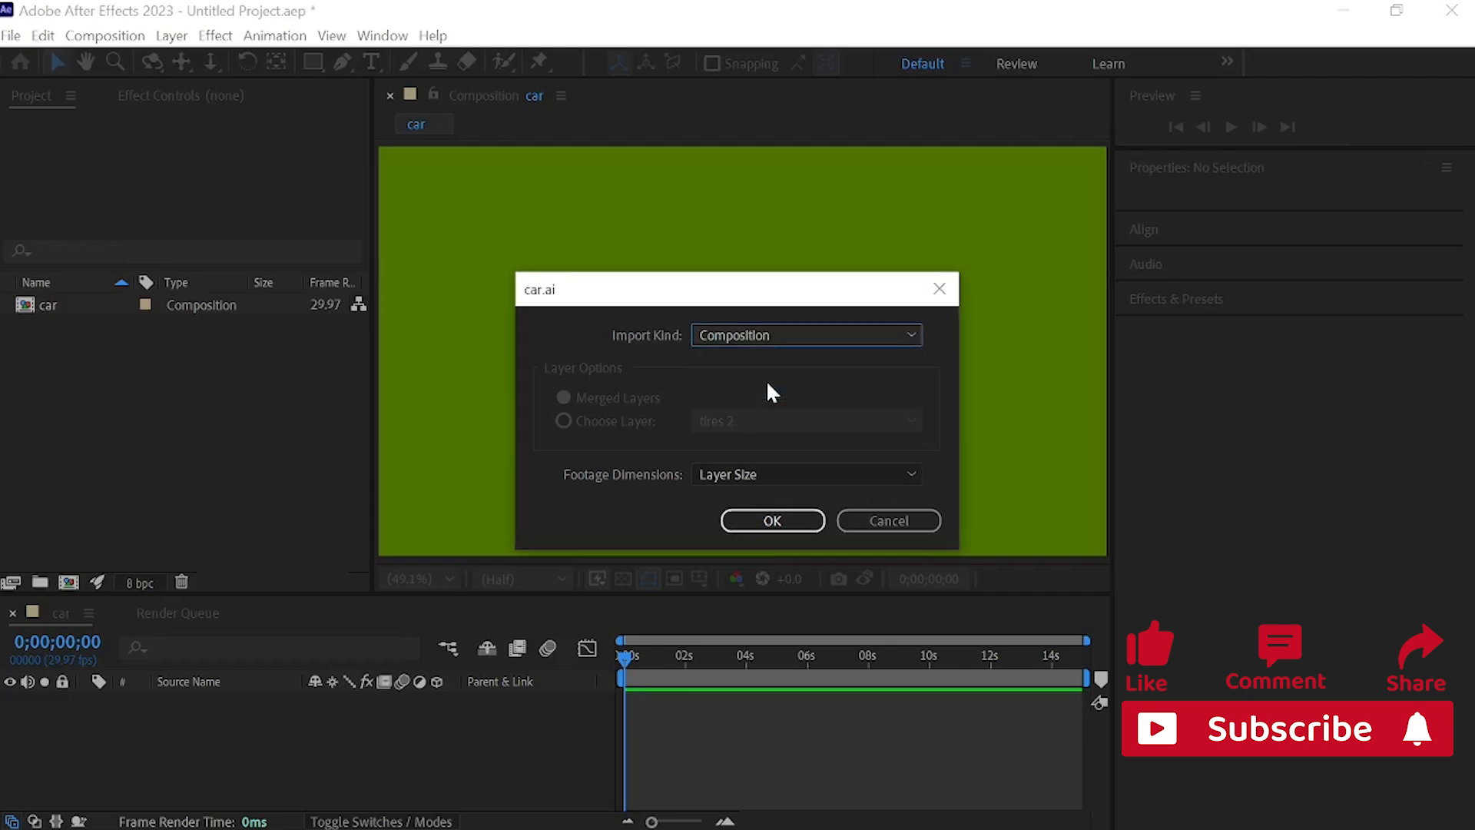
{"action": "left_click", "coordinate": [780, 474]}
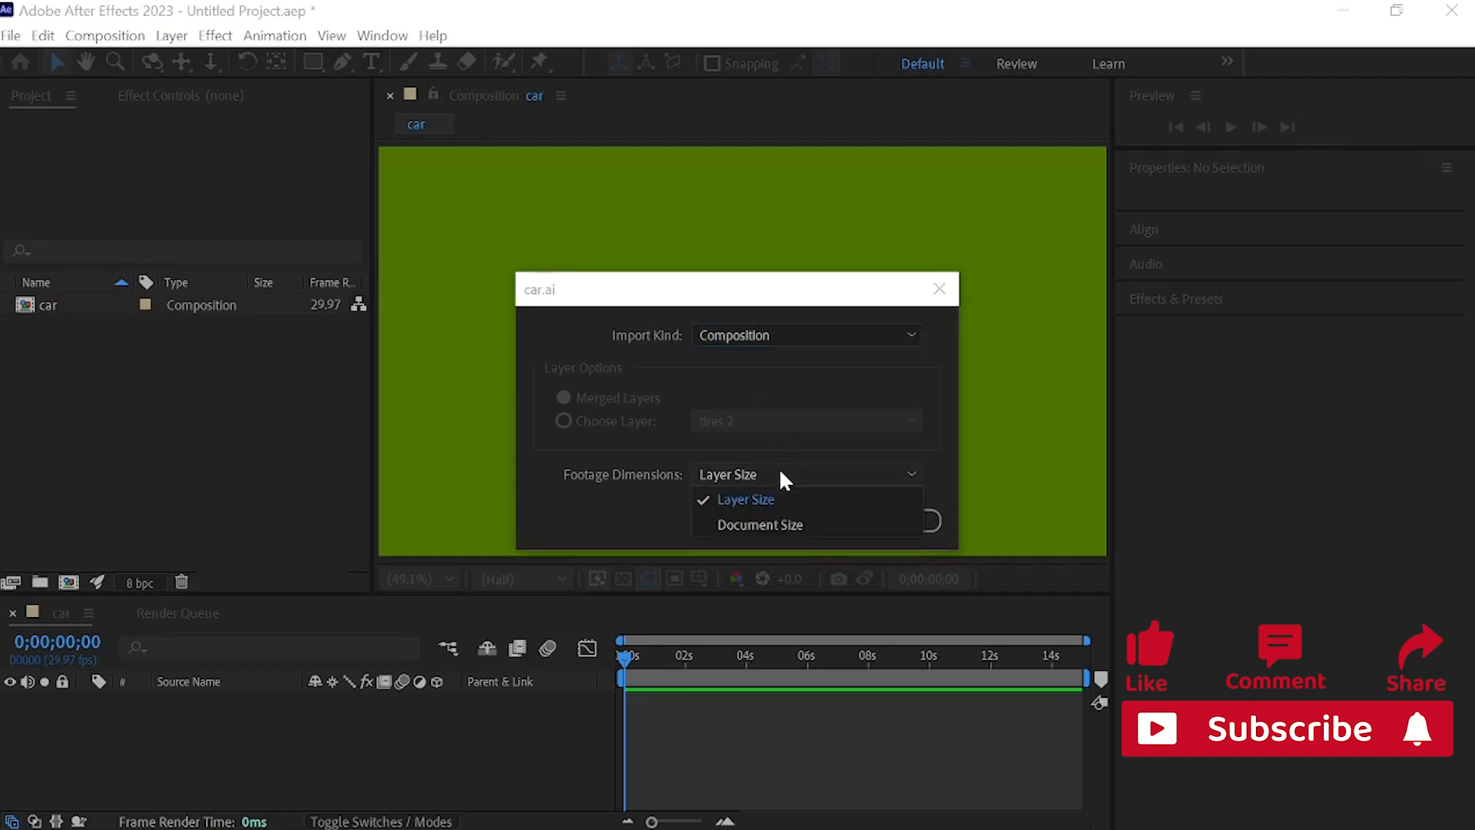
{"action": "left_click", "coordinate": [739, 498]}
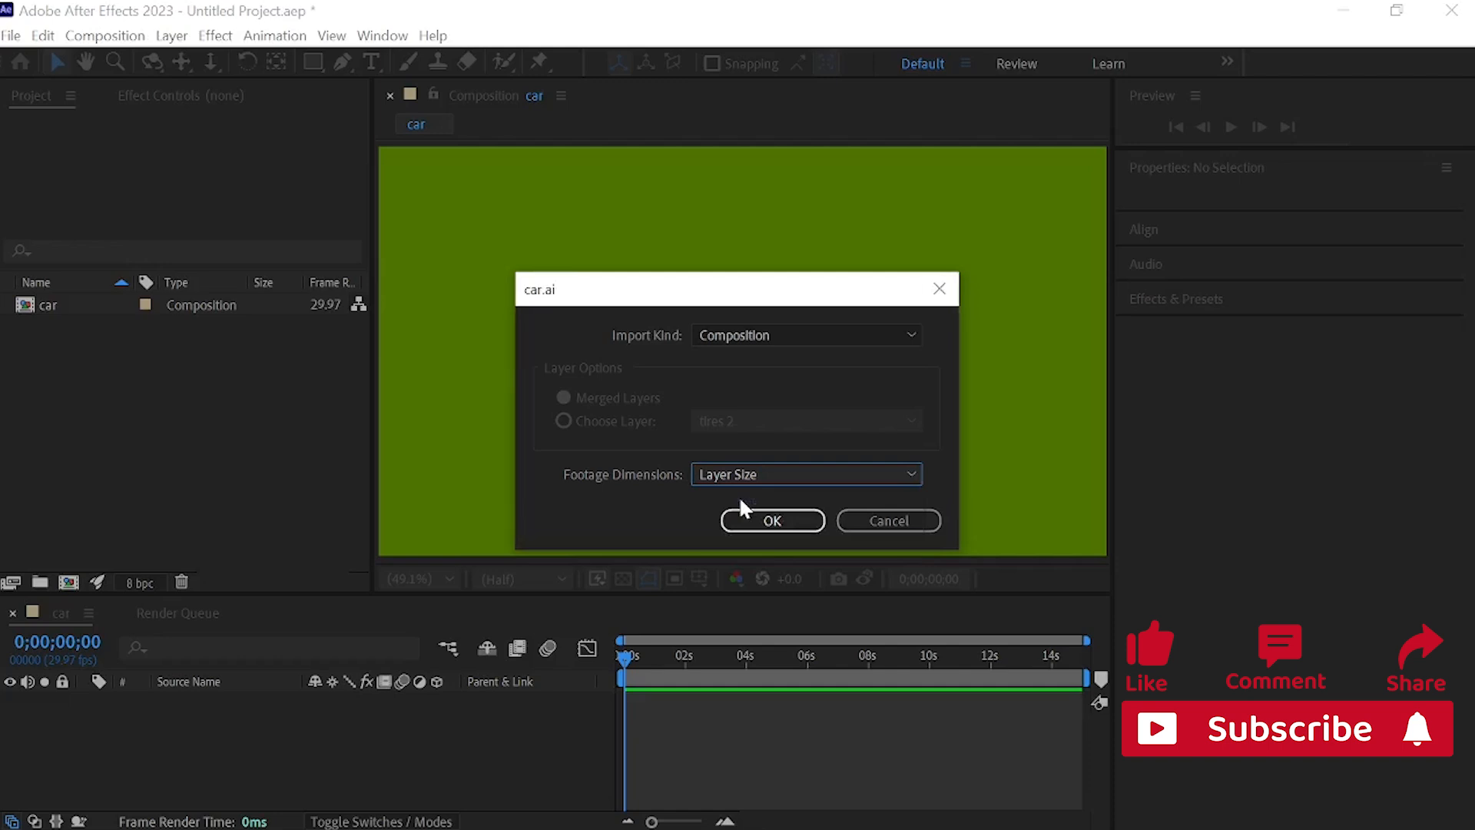
{"action": "left_click", "coordinate": [781, 526]}
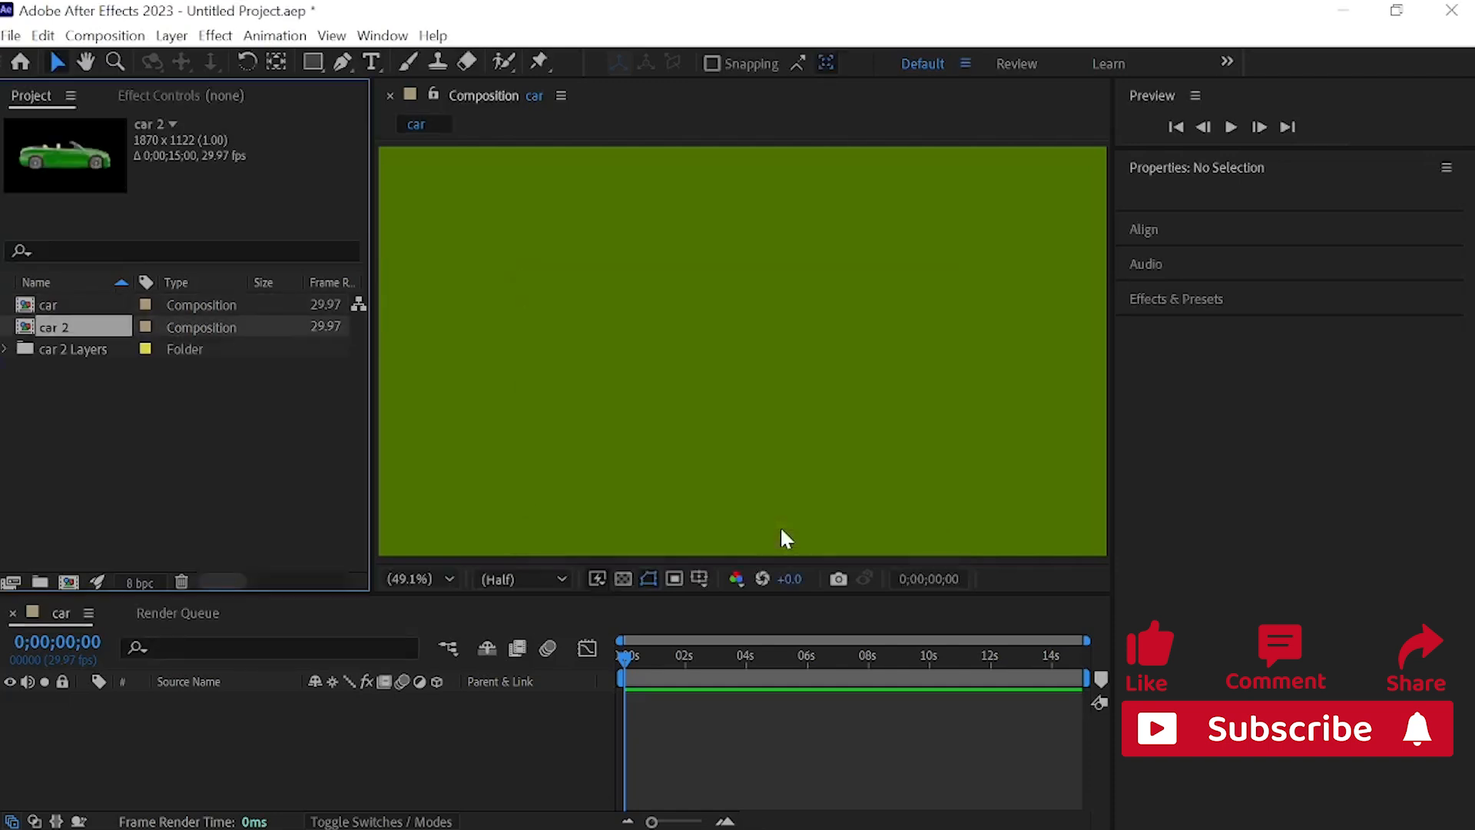
Step: Import the background image from the image folder inside Content
{"action": "left_click", "coordinate": [159, 455]}
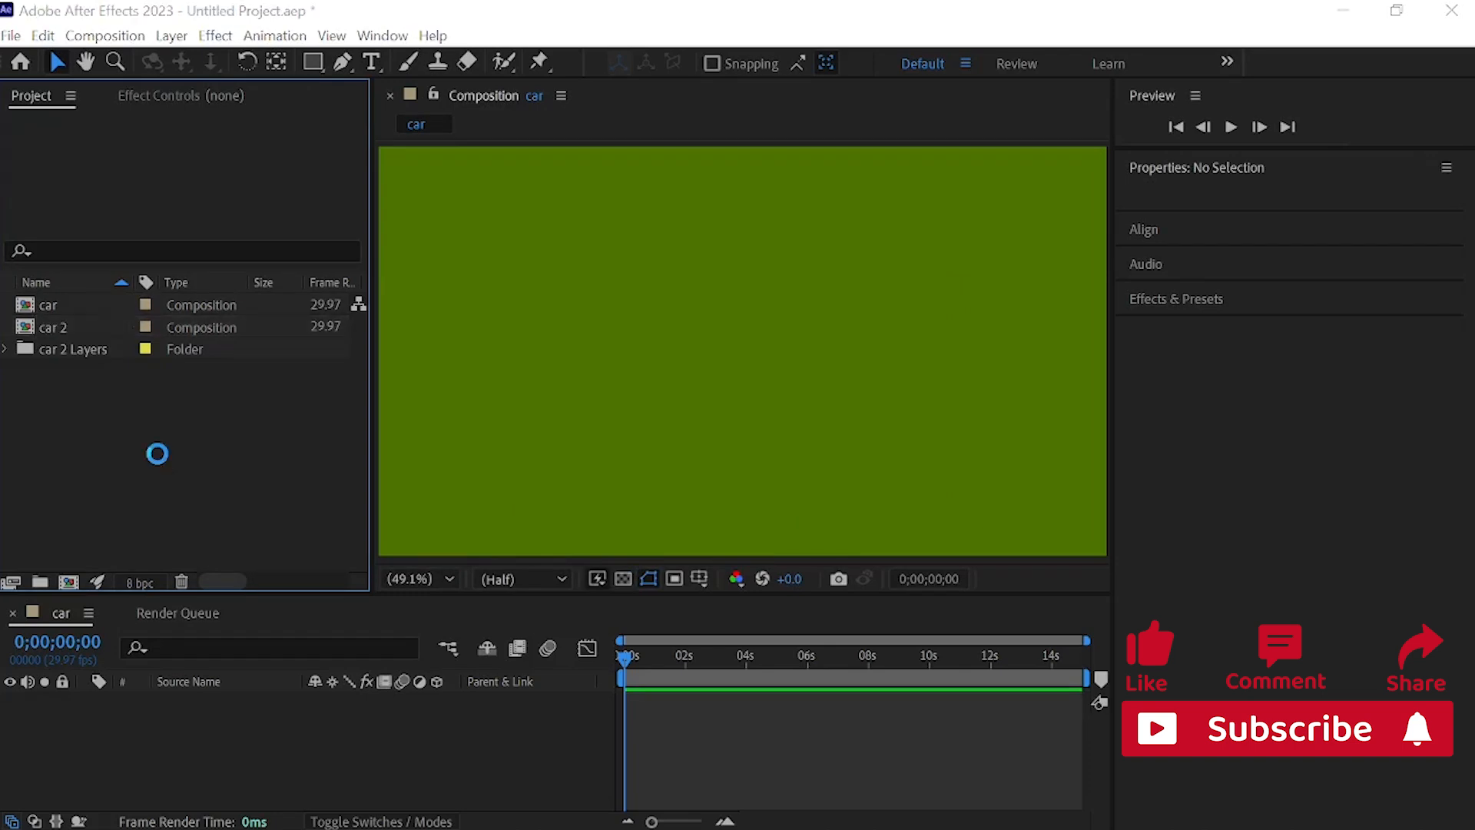
{"action": "double_click", "coordinate": [157, 454]}
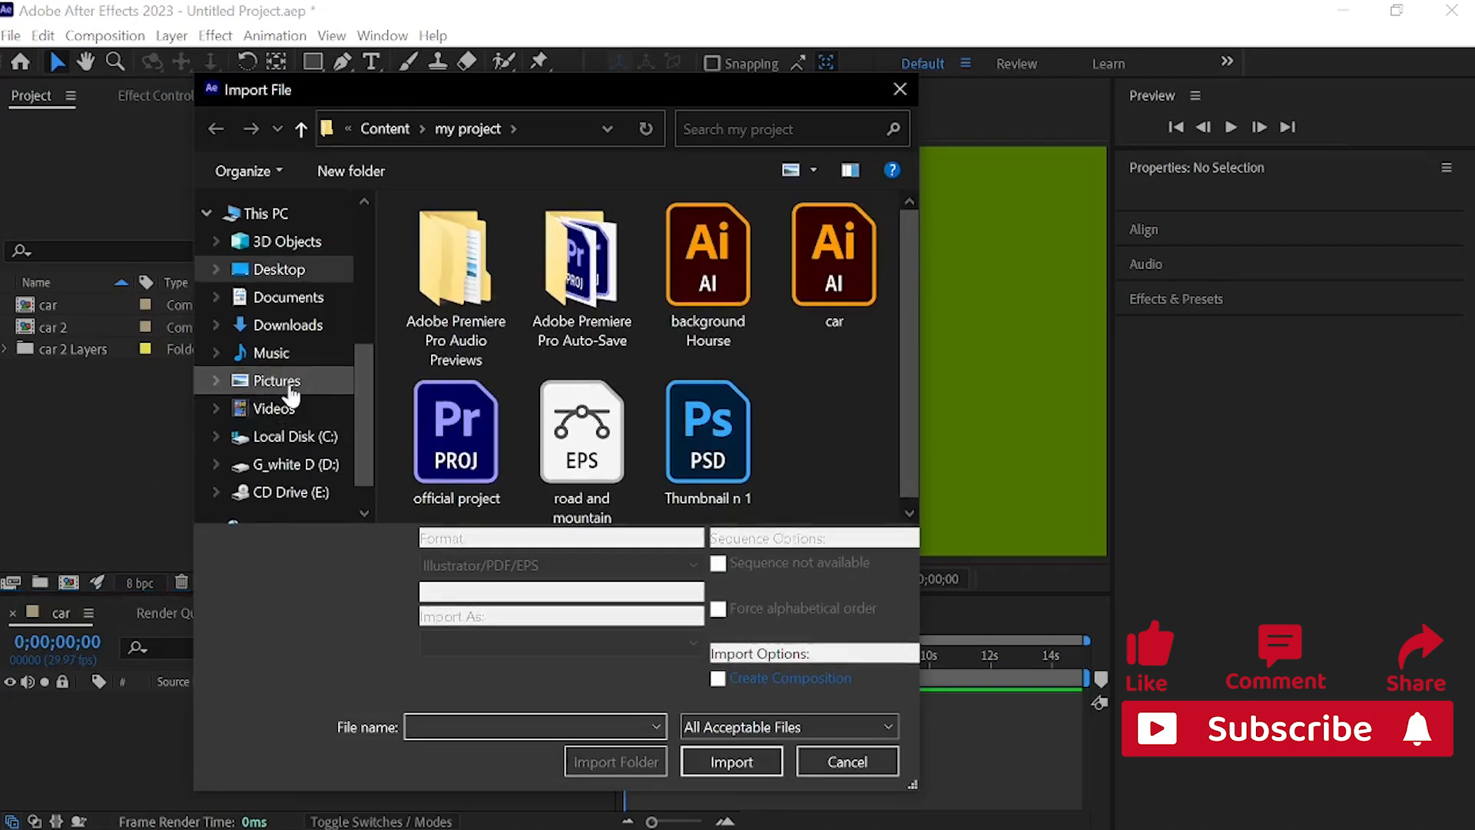
{"action": "left_click_drag", "start_coordinate": [357, 401], "coordinate": [376, 294]}
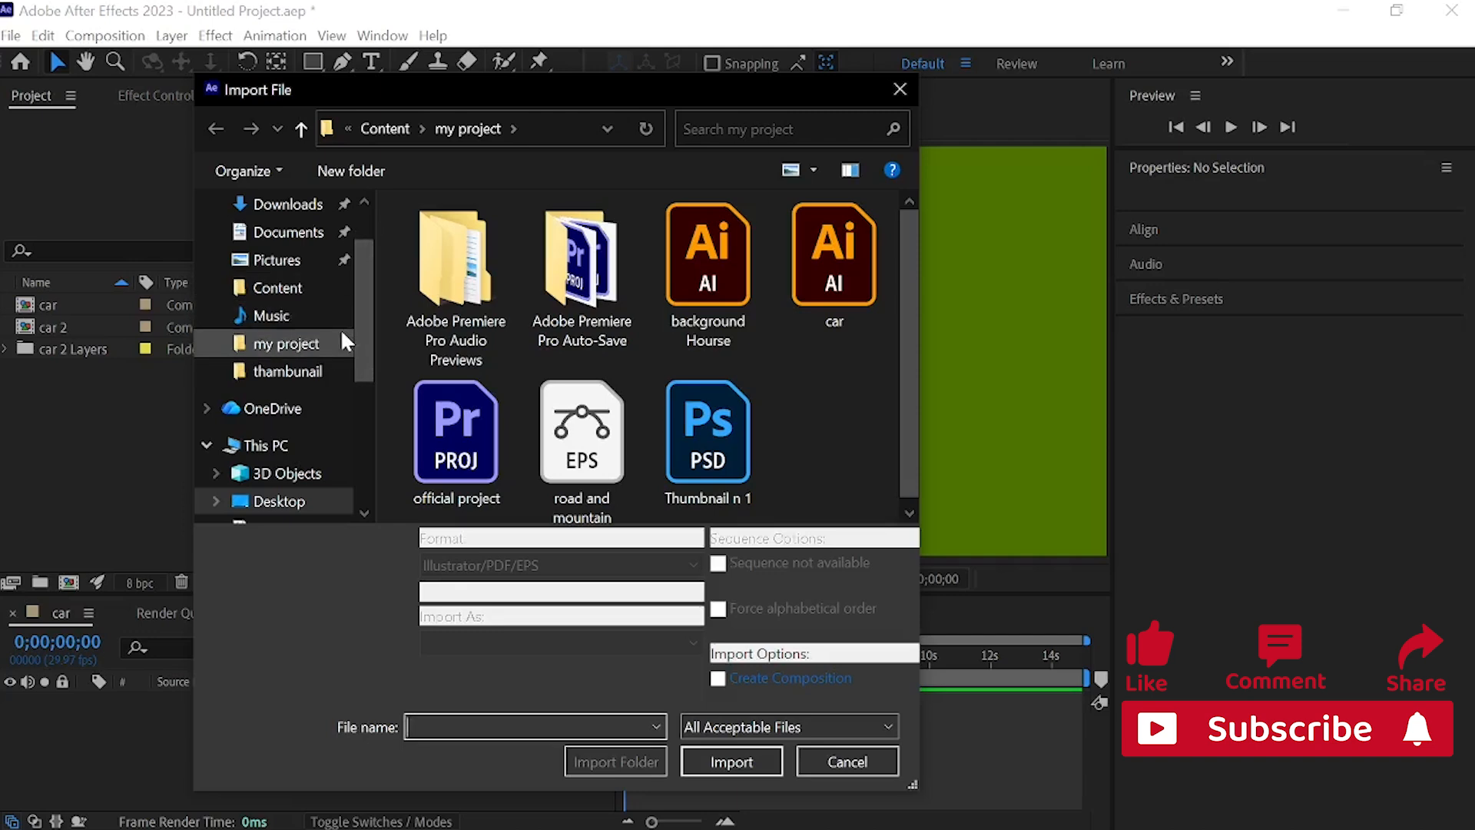
{"action": "left_click", "coordinate": [309, 287]}
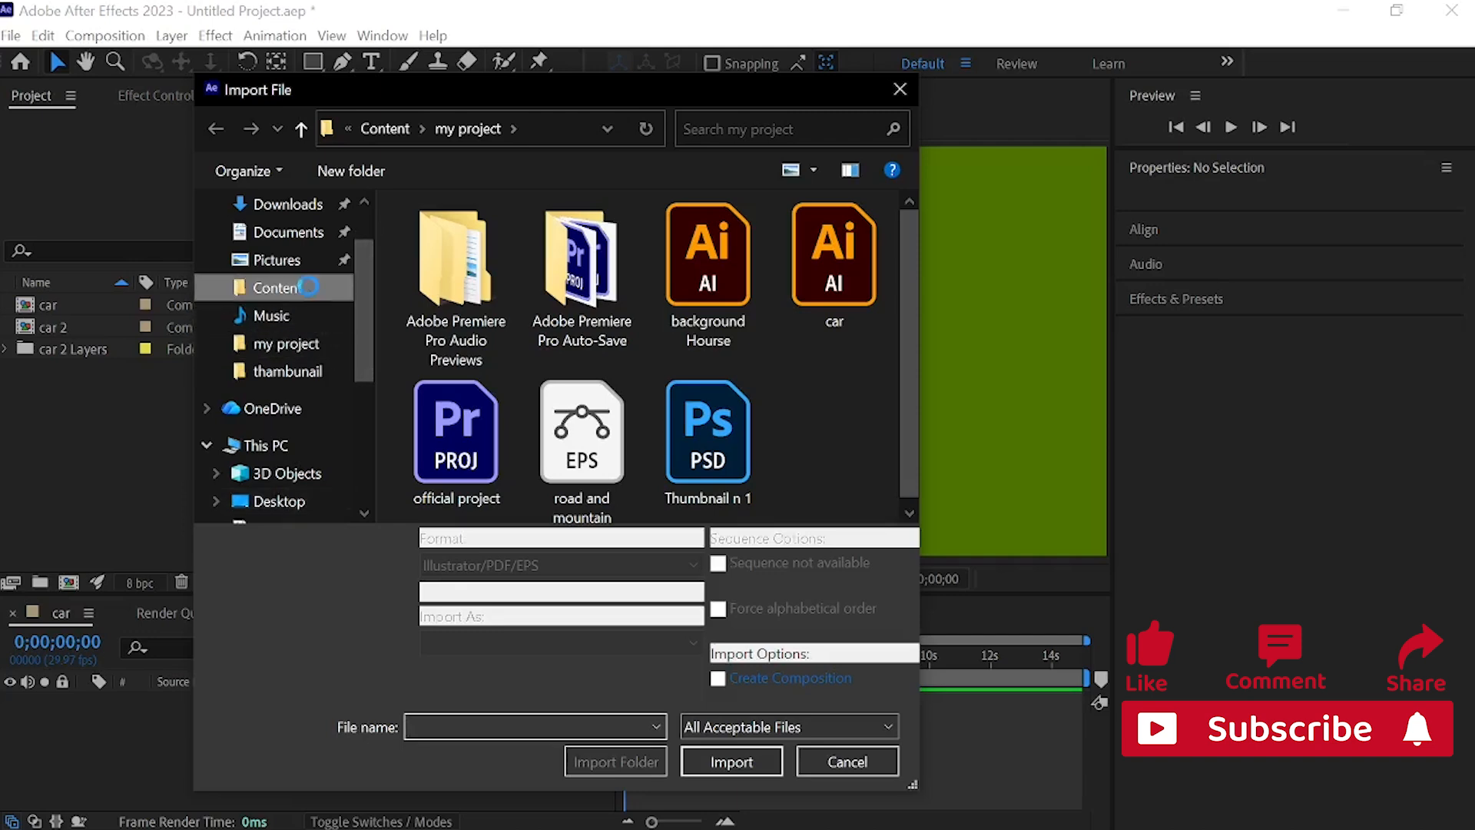
{"action": "double_click", "coordinate": [438, 241]}
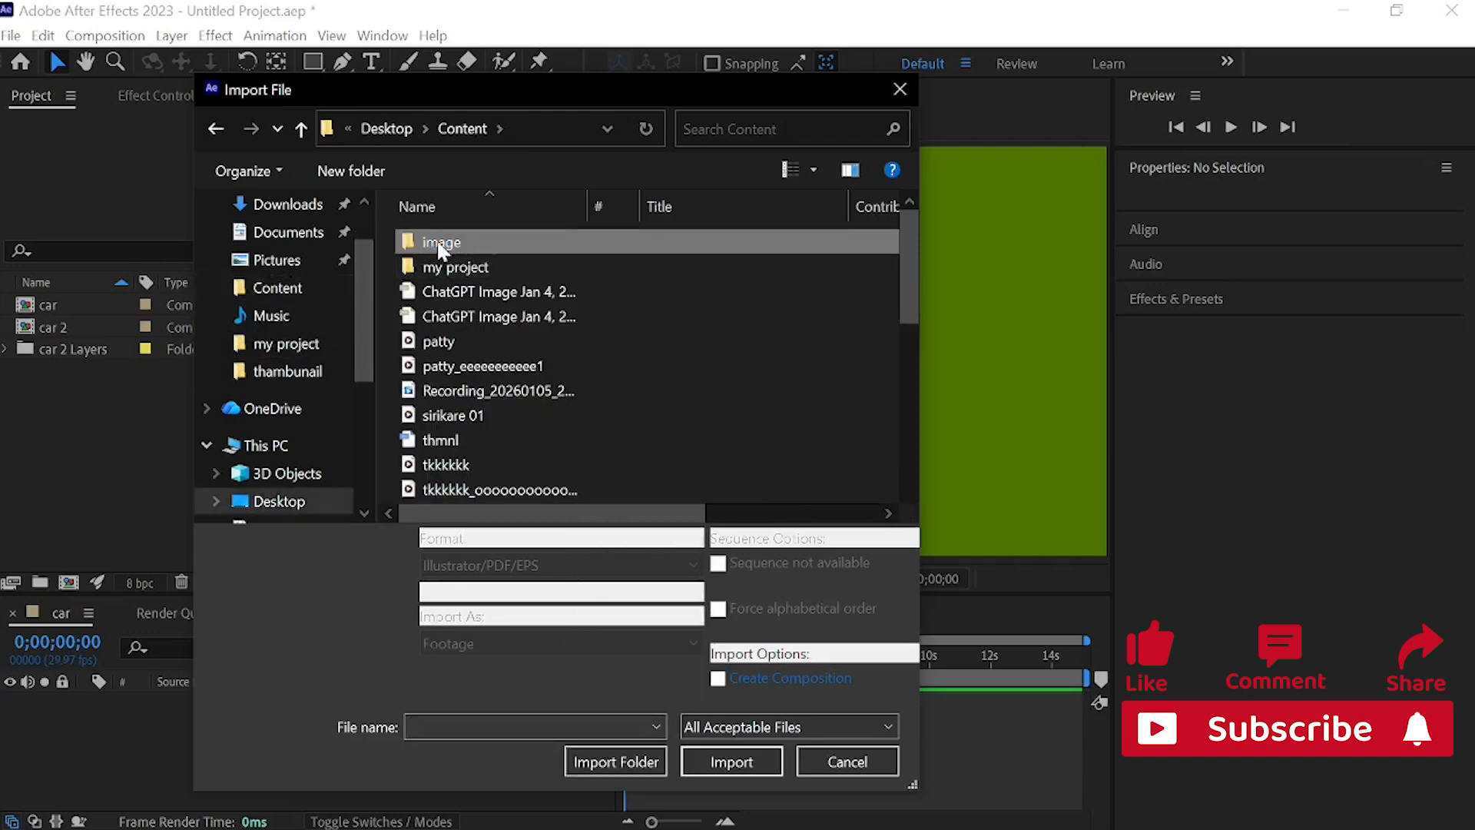
{"action": "left_click", "coordinate": [447, 436]}
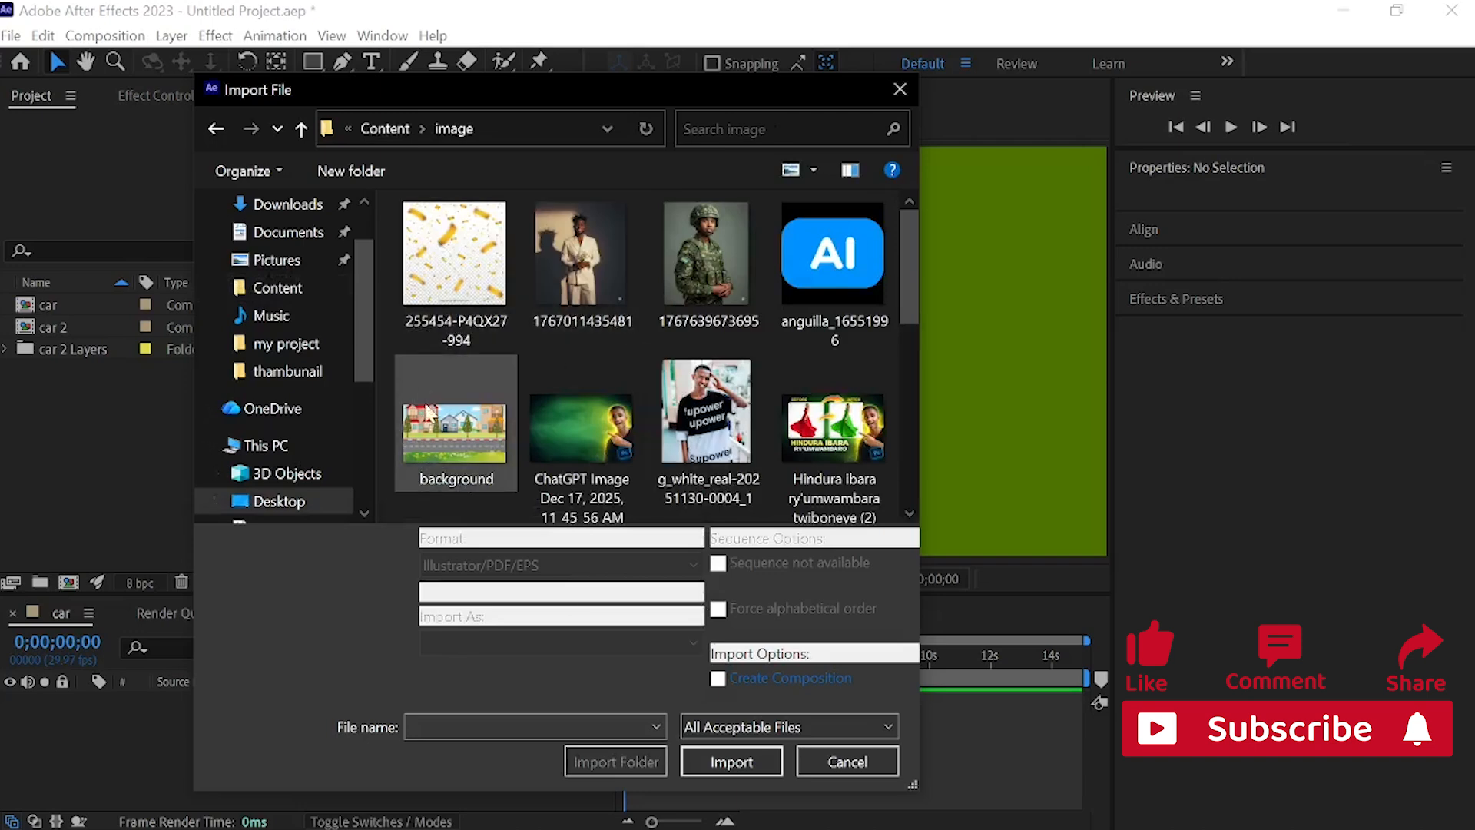
{"action": "double_click", "coordinate": [447, 436]}
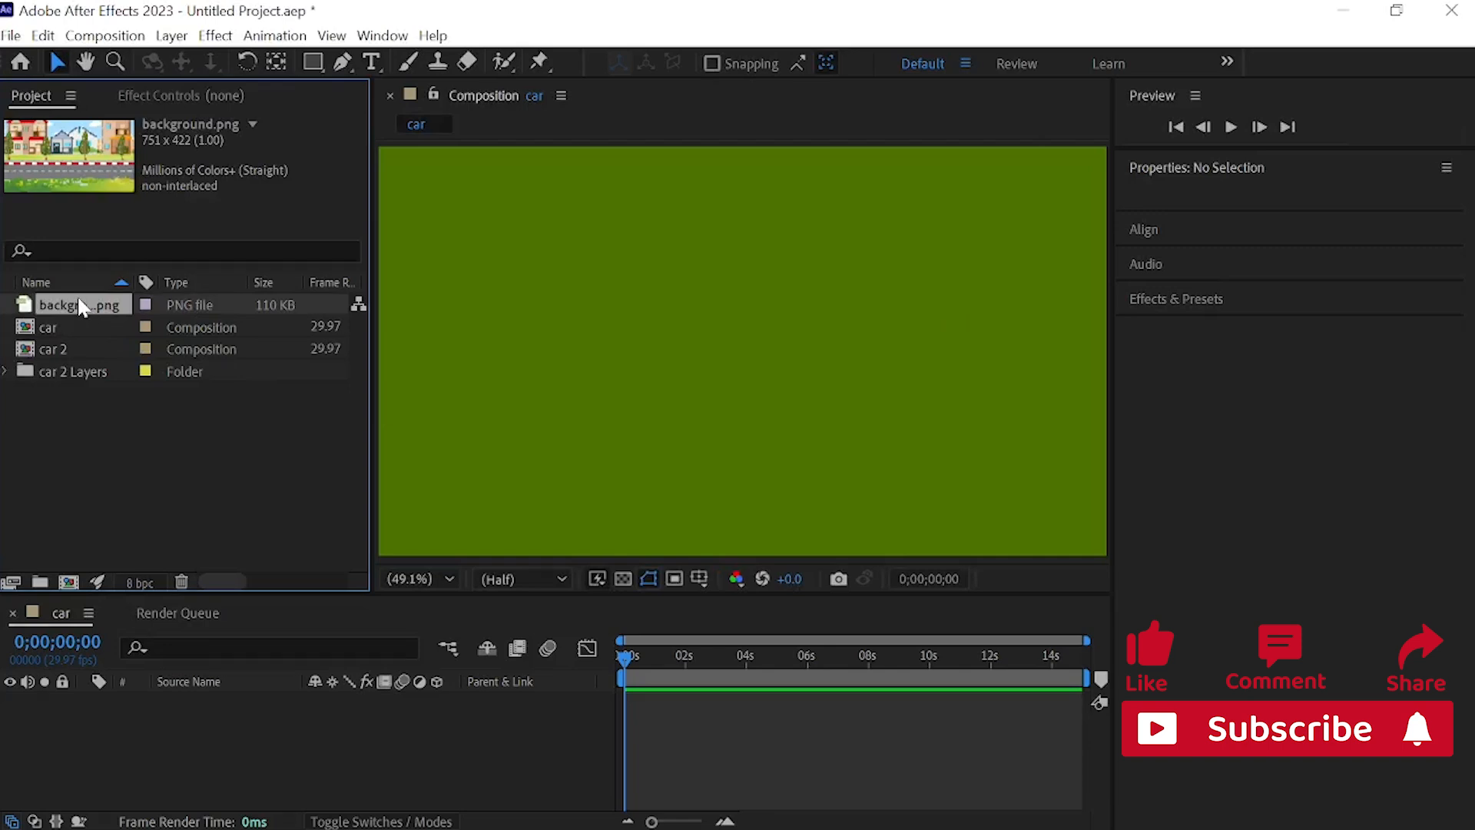
Step: Add background.png to the car composition and scale it to 256% to fill the frame
{"action": "left_click_drag", "start_coordinate": [82, 306], "coordinate": [188, 712]}
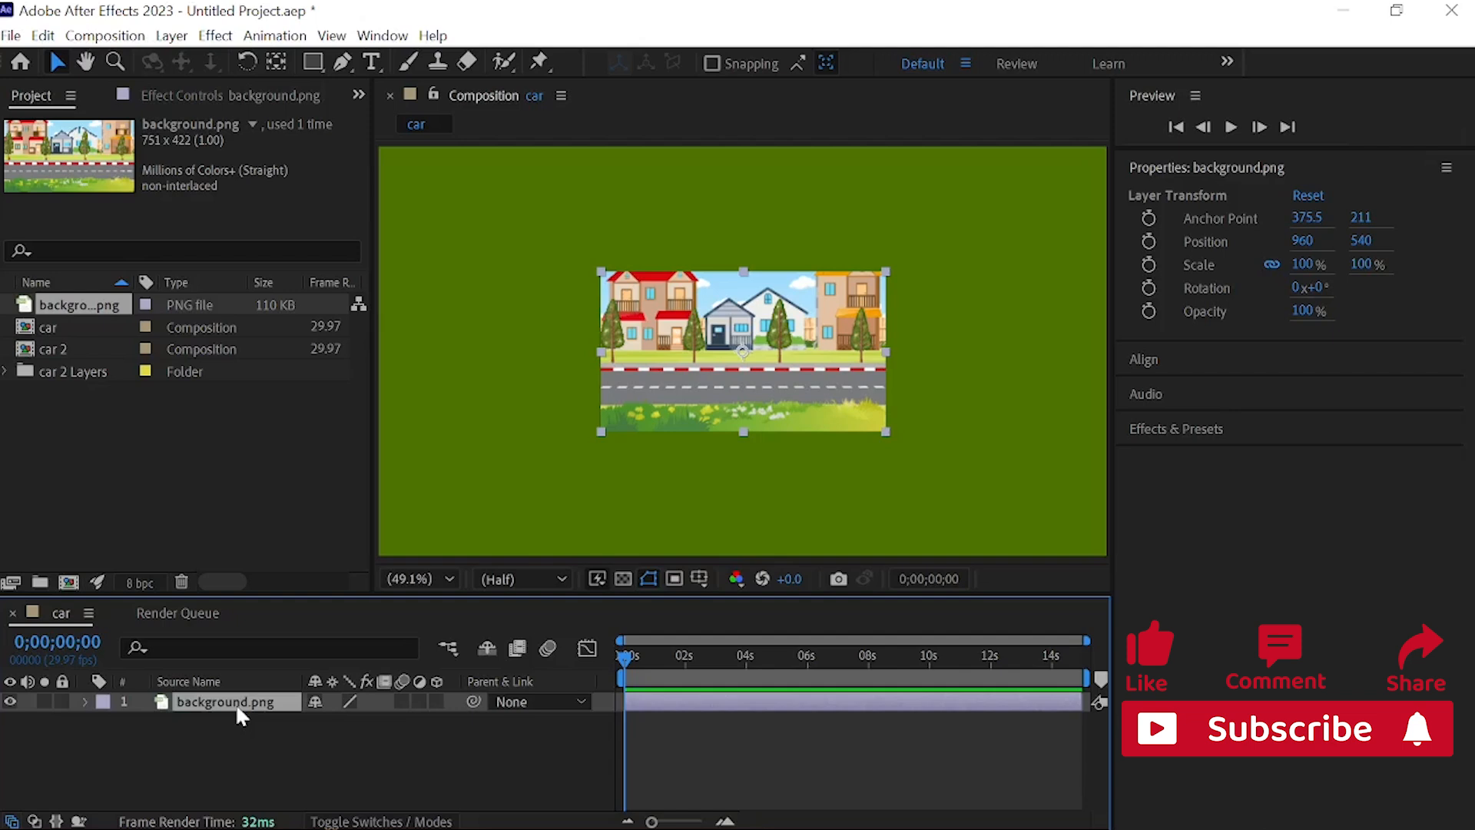
{"action": "key", "text": "s"}
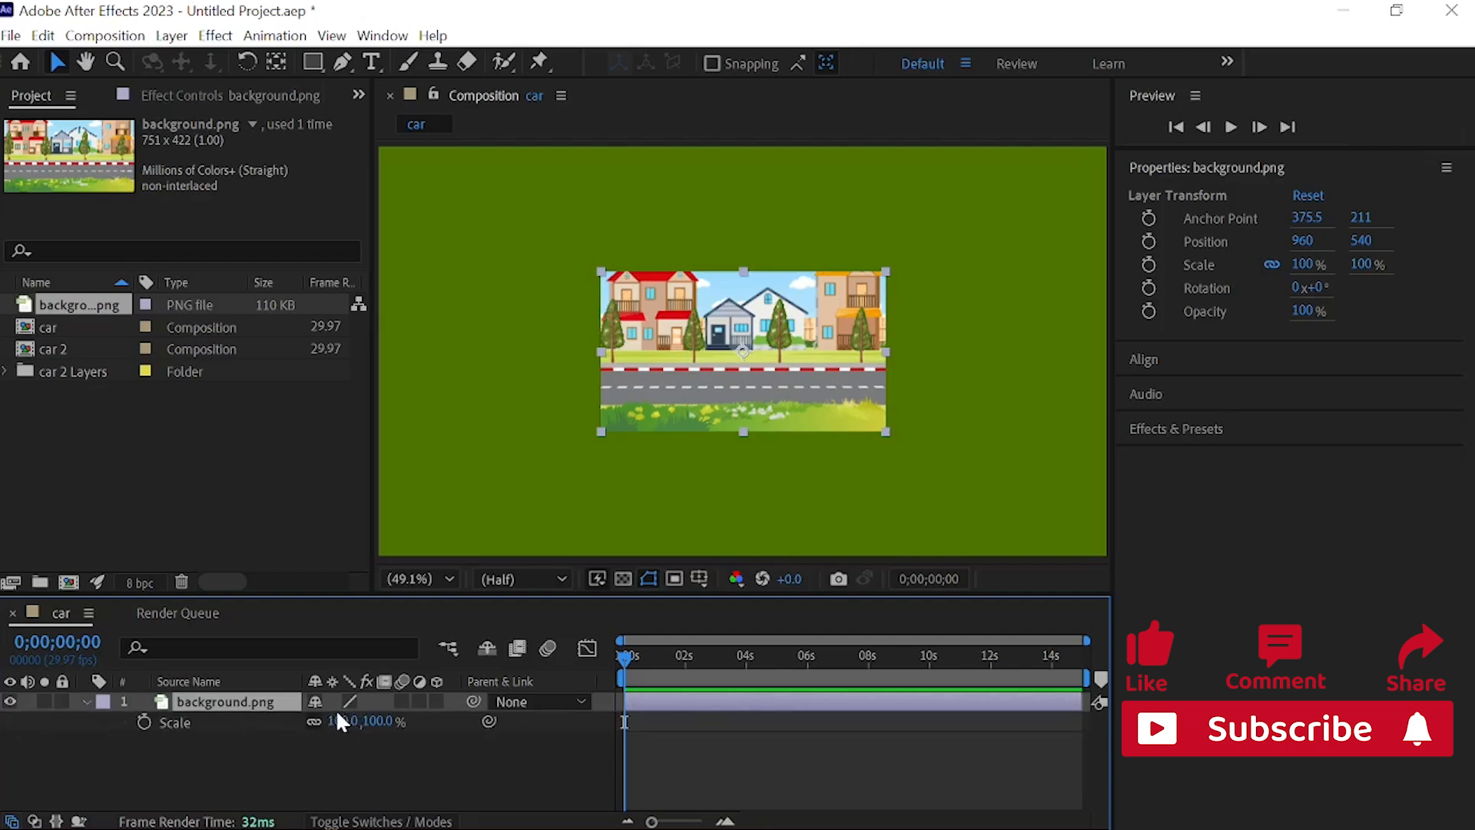
{"action": "left_click_drag", "start_coordinate": [335, 729], "coordinate": [500, 718]}
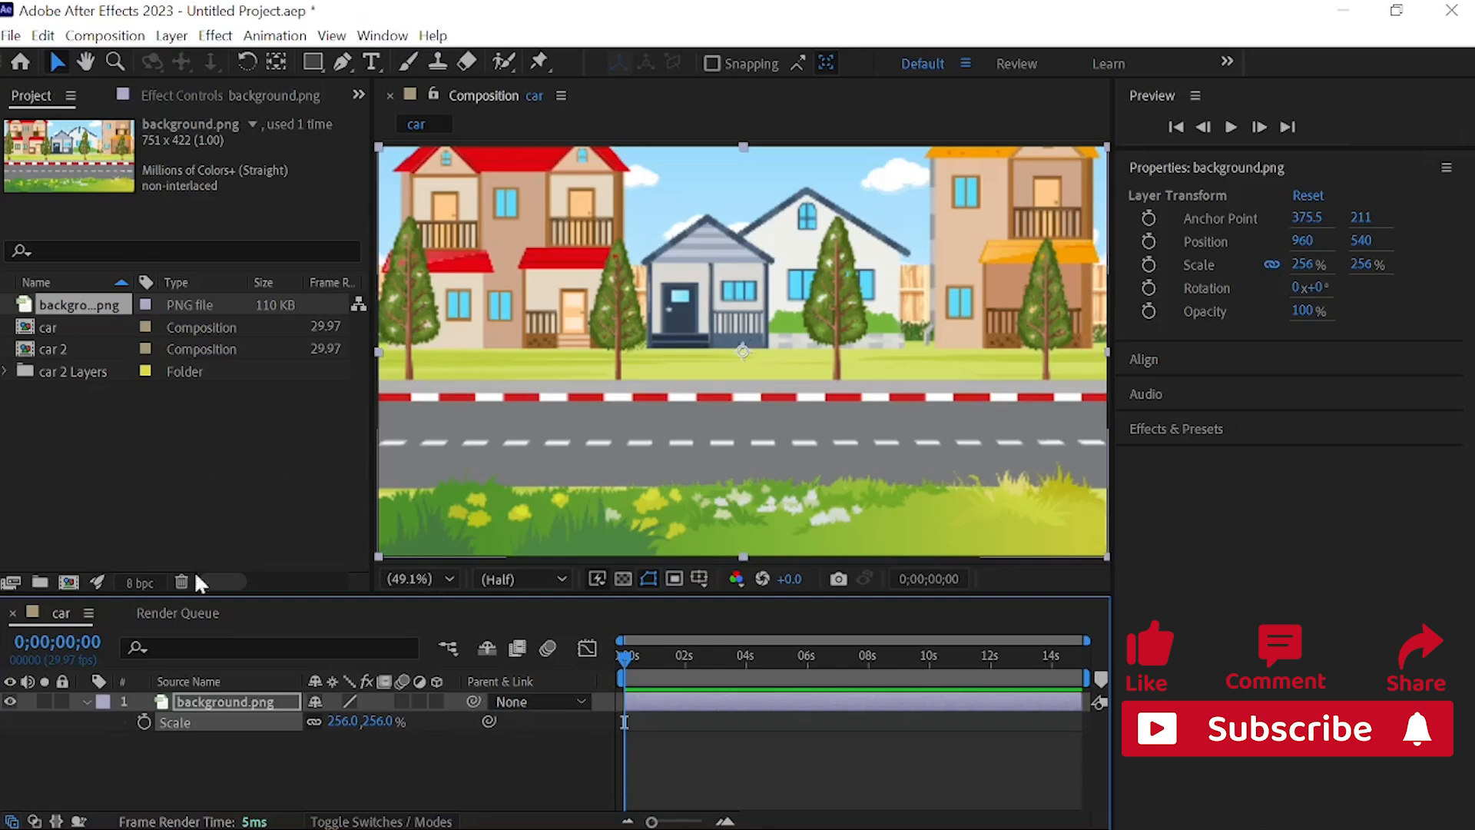
{"action": "left_click", "coordinate": [274, 706]}
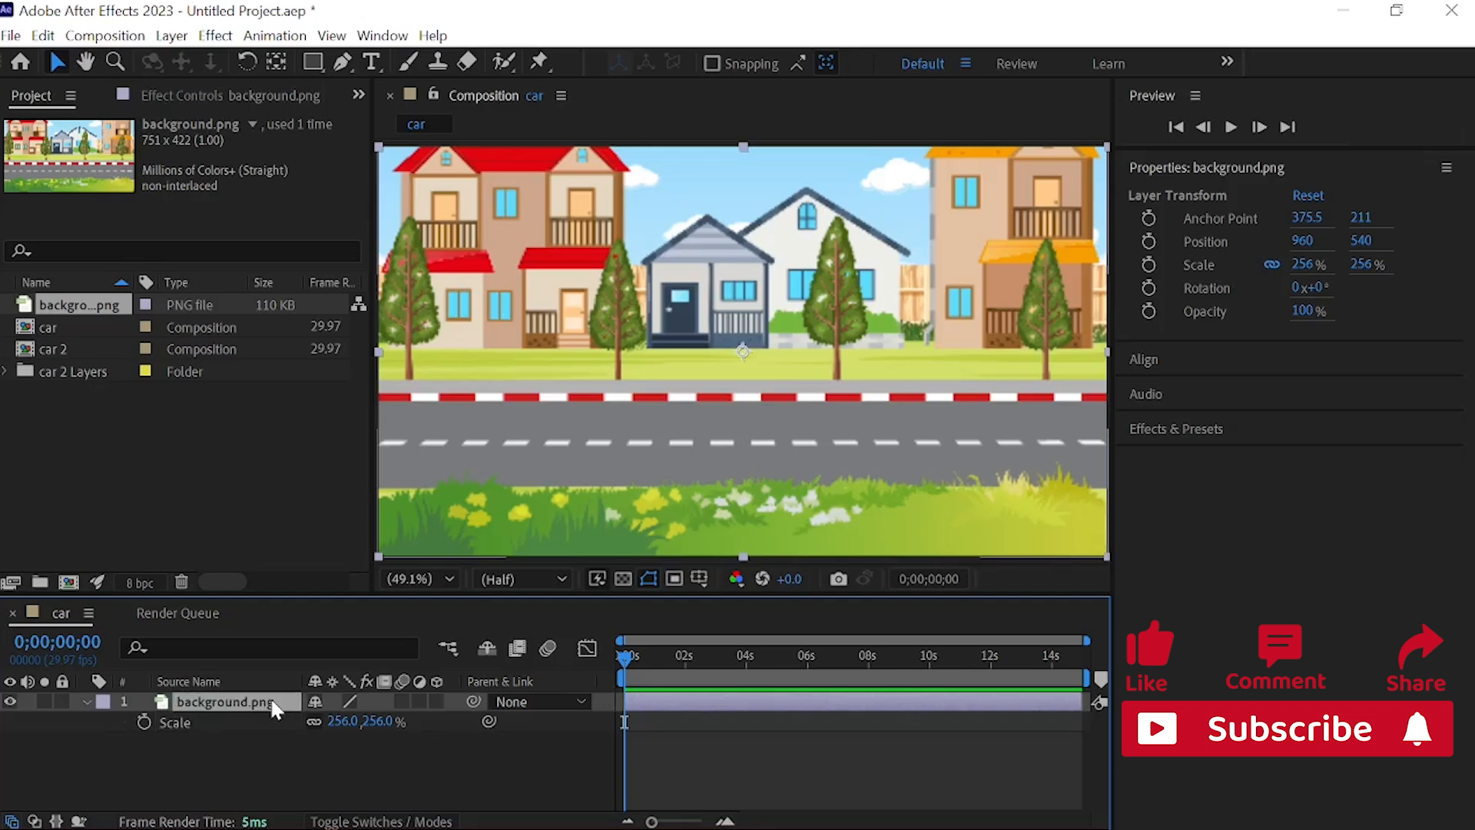
{"action": "left_click", "coordinate": [85, 703]}
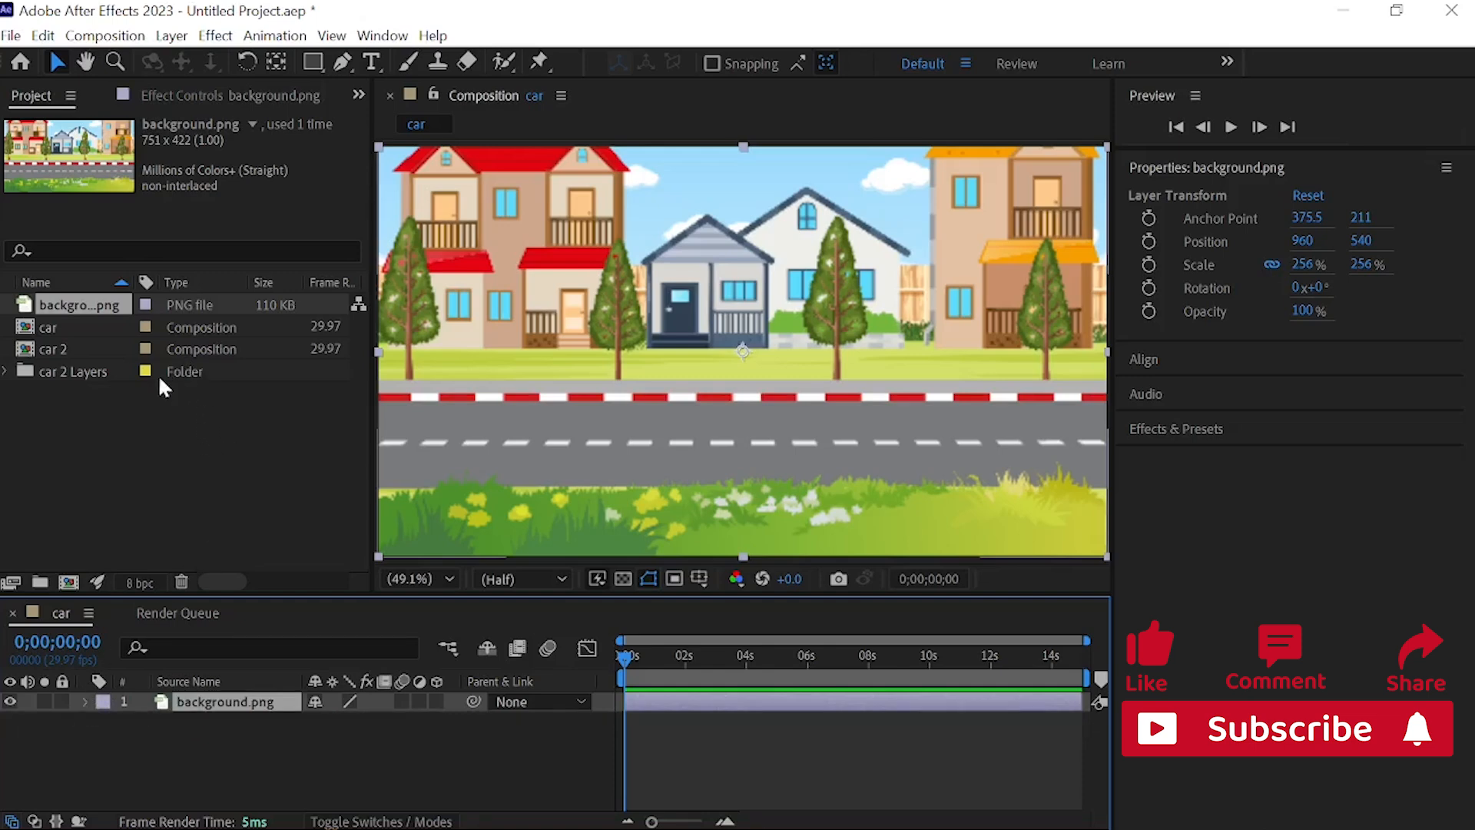
Step: Open the car 2 composition and check the tires 1, tires 2 and Car Body layers by hiding and reshowing each one
{"action": "left_click", "coordinate": [63, 349]}
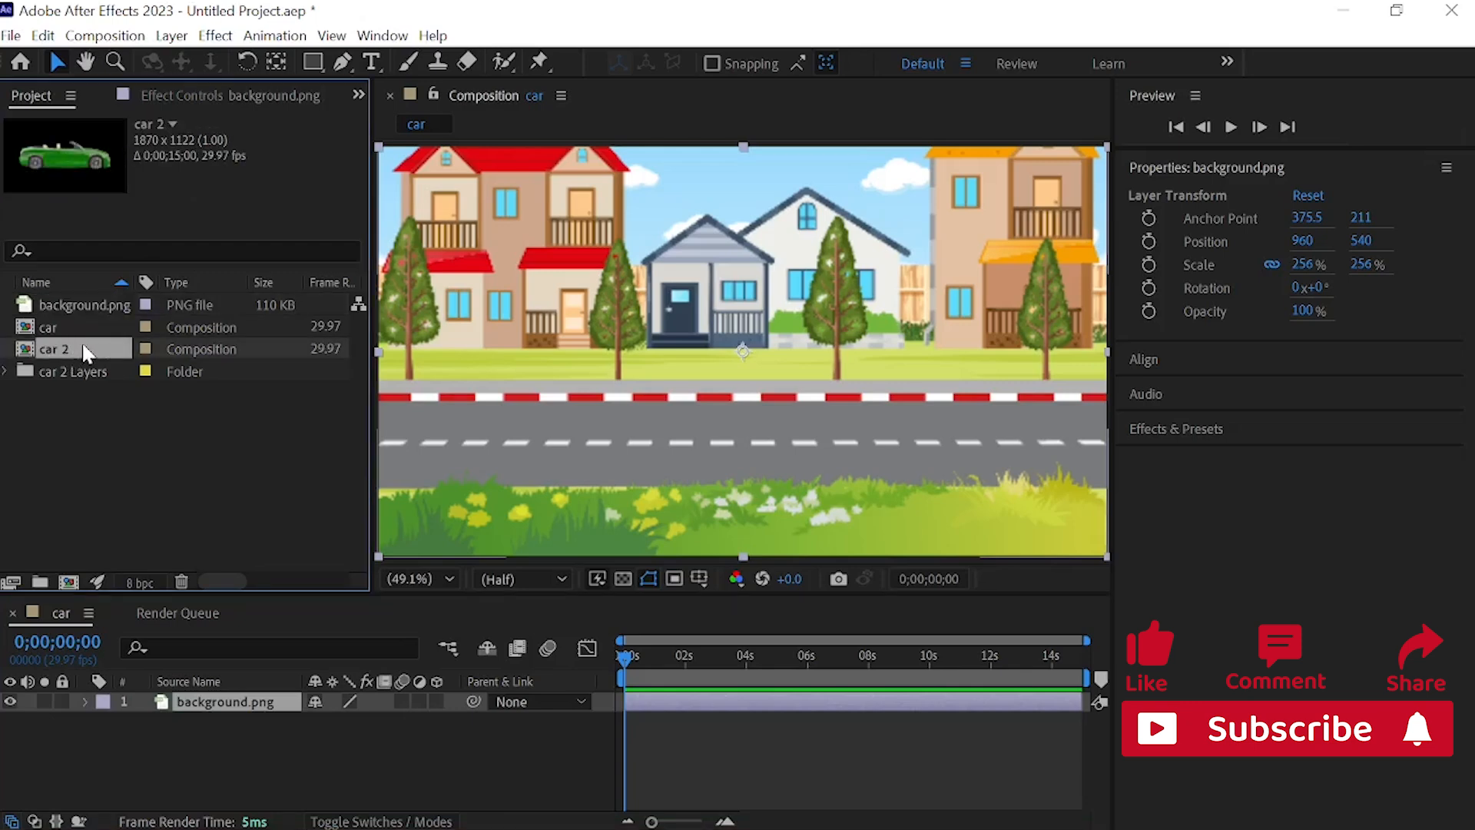
{"action": "double_click", "coordinate": [63, 348]}
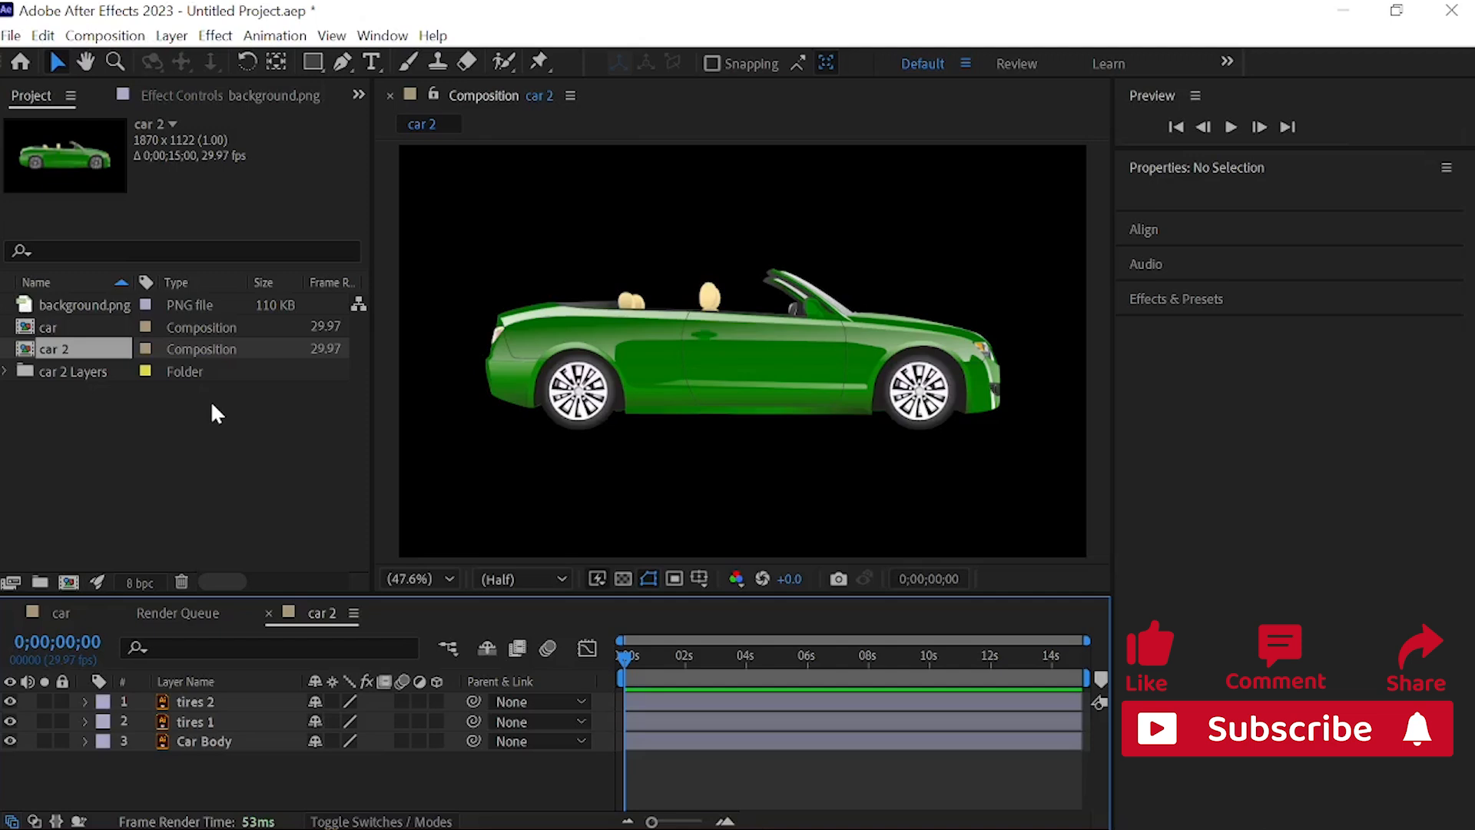
{"action": "left_click", "coordinate": [10, 721]}
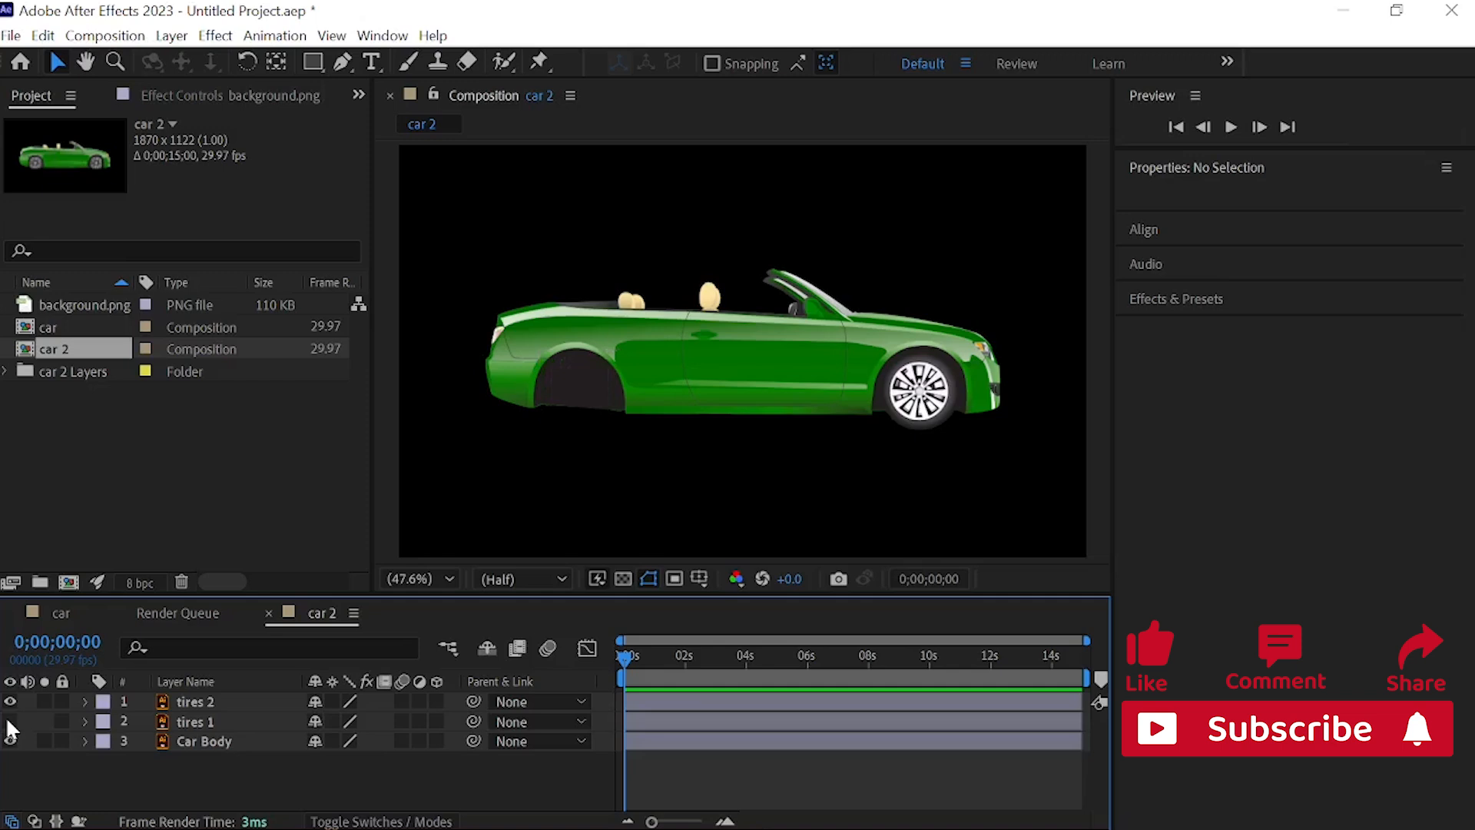
{"action": "left_click", "coordinate": [10, 721]}
{"action": "left_click", "coordinate": [9, 701]}
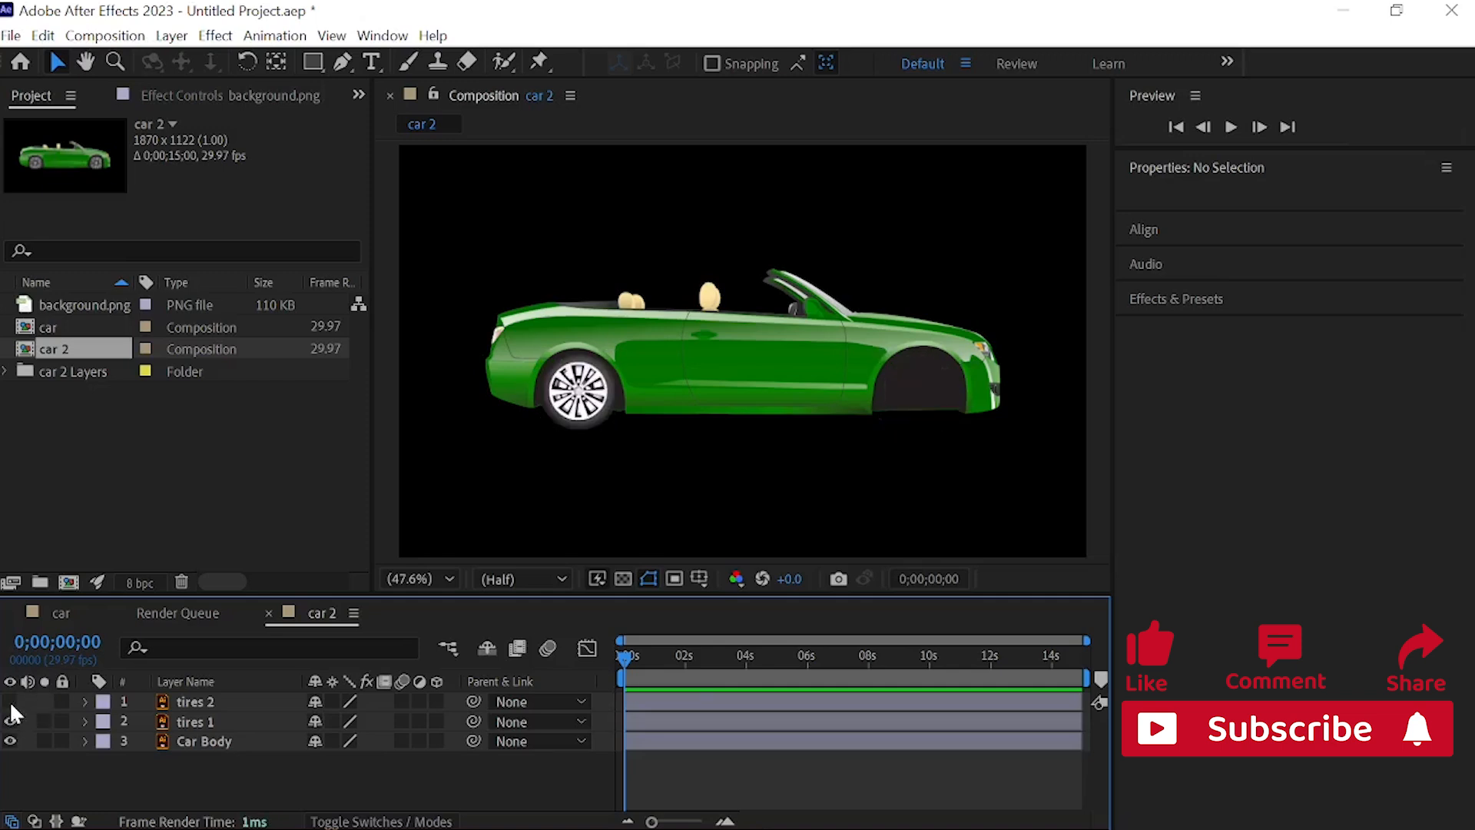
{"action": "left_click", "coordinate": [10, 701]}
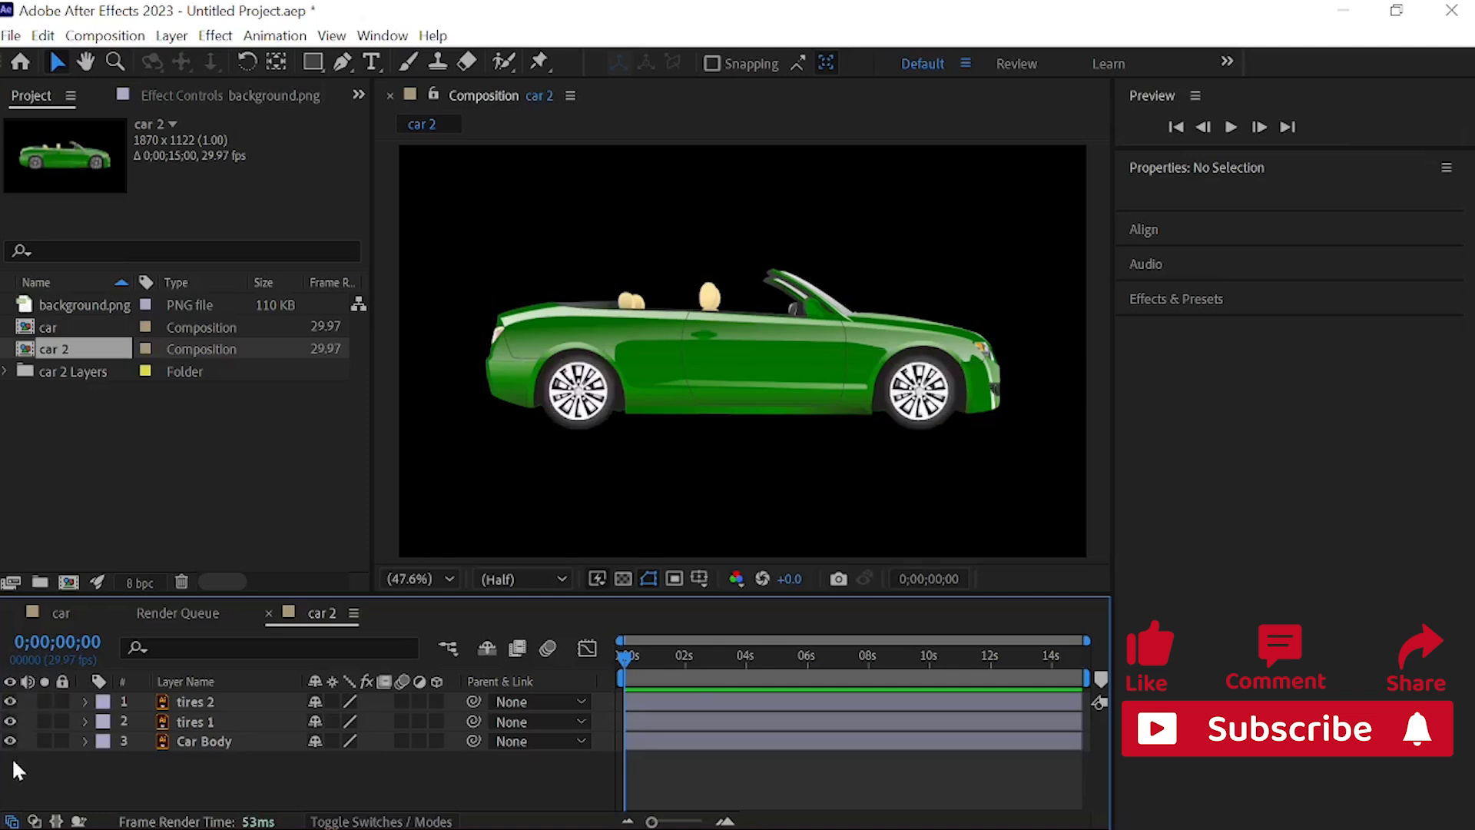
{"action": "left_click", "coordinate": [9, 741]}
{"action": "left_click", "coordinate": [9, 741]}
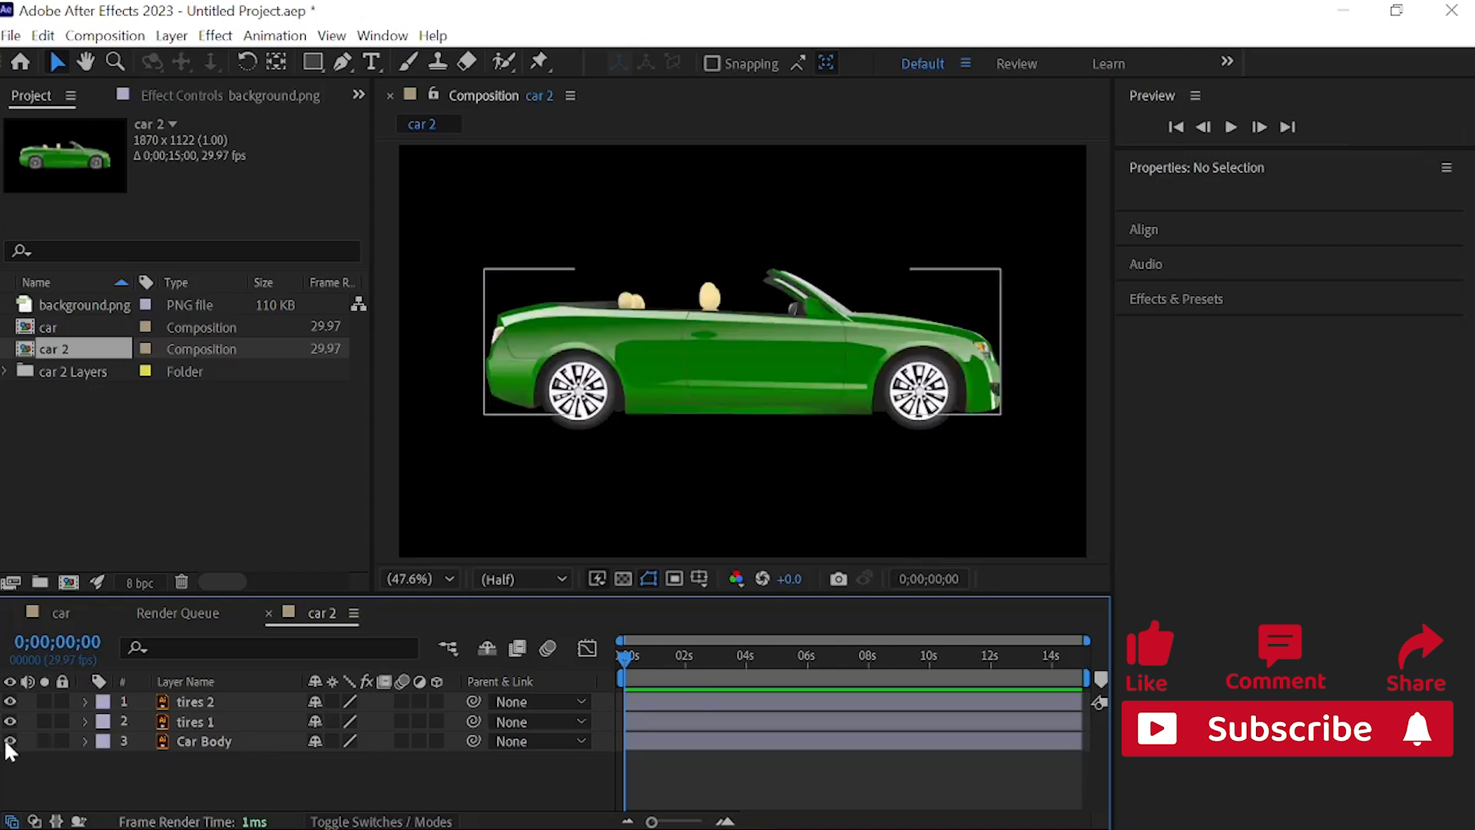
Step: Reveal the transform properties of the tires 2 layer and set a starting Rotation keyframe at 0 seconds
{"action": "left_click", "coordinate": [198, 699]}
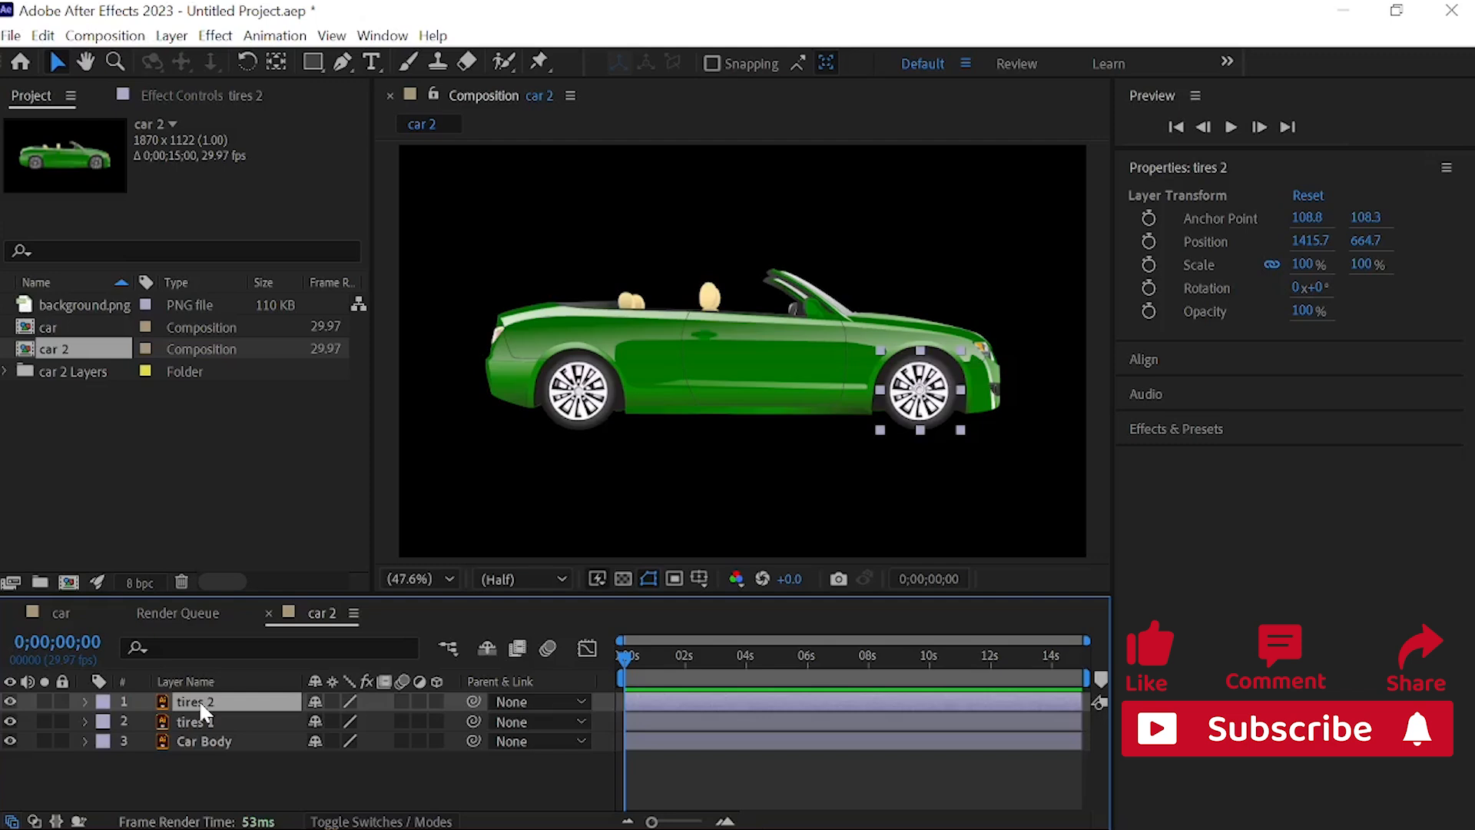
{"action": "key", "text": "r"}
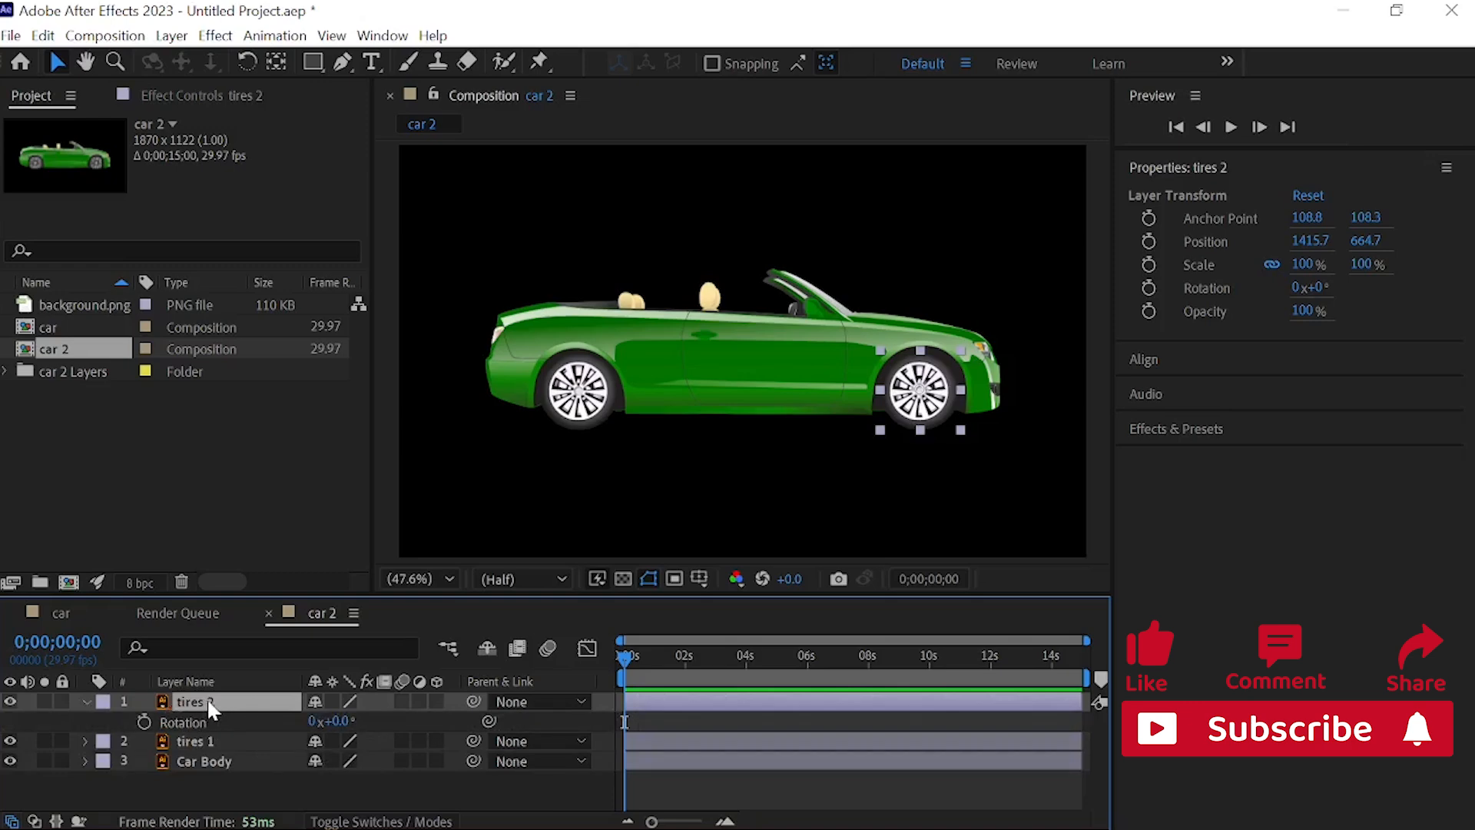
{"action": "left_click", "coordinate": [86, 702]}
{"action": "left_click", "coordinate": [86, 703]}
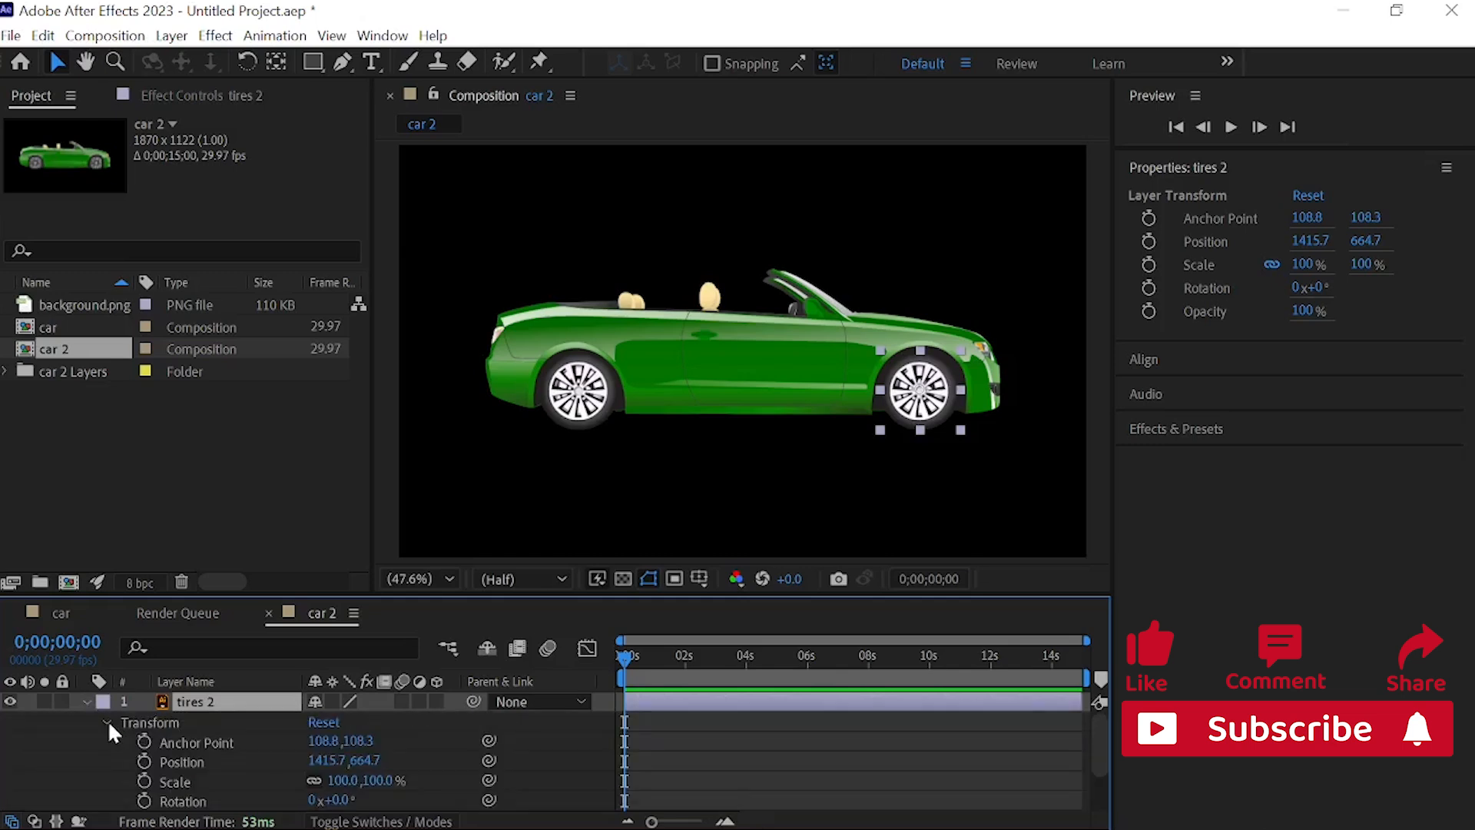
{"action": "scroll", "coordinate": [108, 744], "scroll_direction": "down", "scroll_amount": 1}
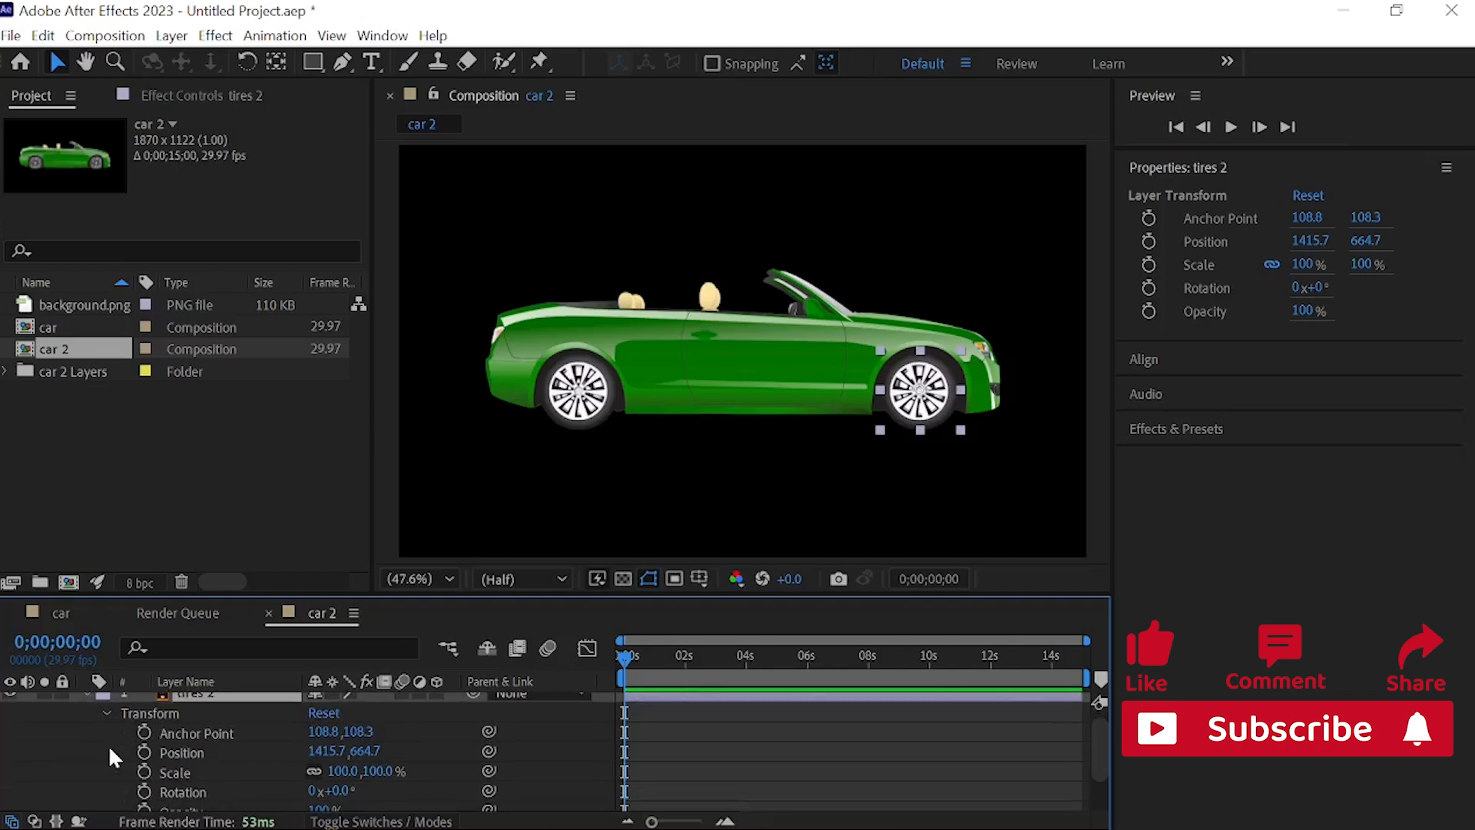
{"action": "left_click", "coordinate": [144, 789]}
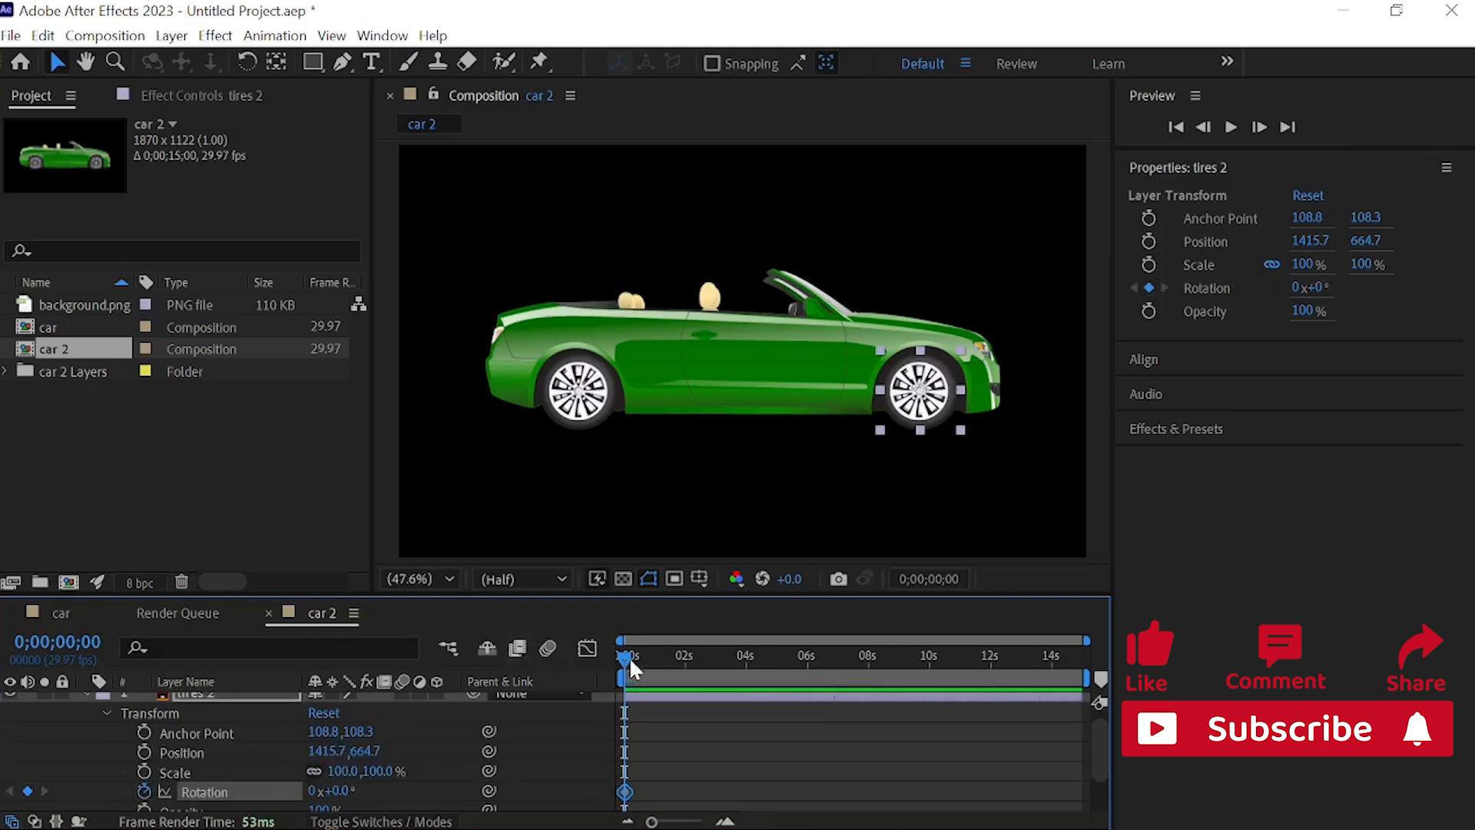
Step: Add a second Rotation keyframe of 41x+21° to tires 2 at 0;00;05;29
{"action": "left_click_drag", "start_coordinate": [626, 658], "coordinate": [806, 678]}
{"action": "left_click", "coordinate": [805, 673]}
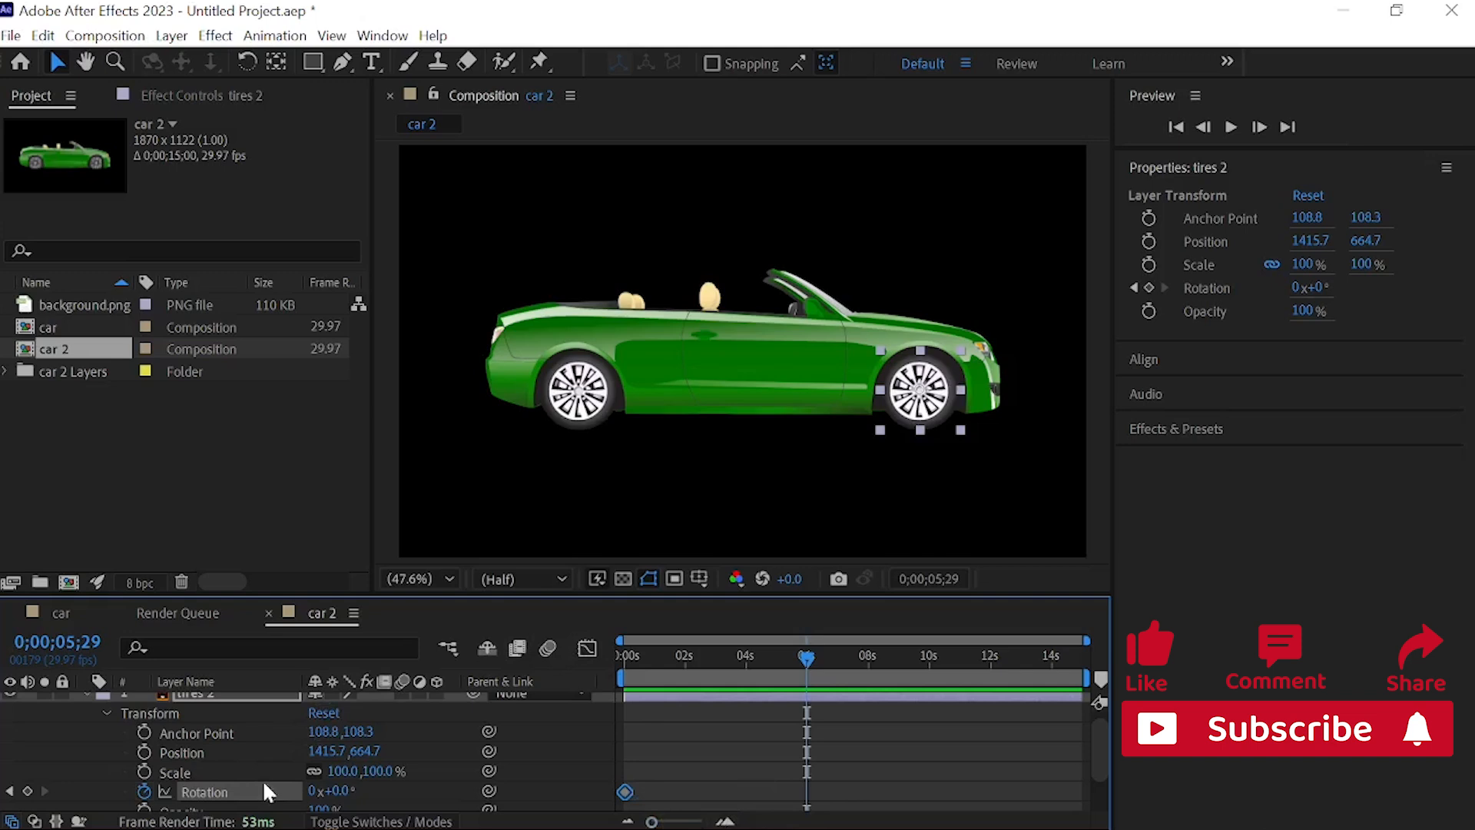
{"action": "left_click_drag", "start_coordinate": [314, 791], "coordinate": [355, 788]}
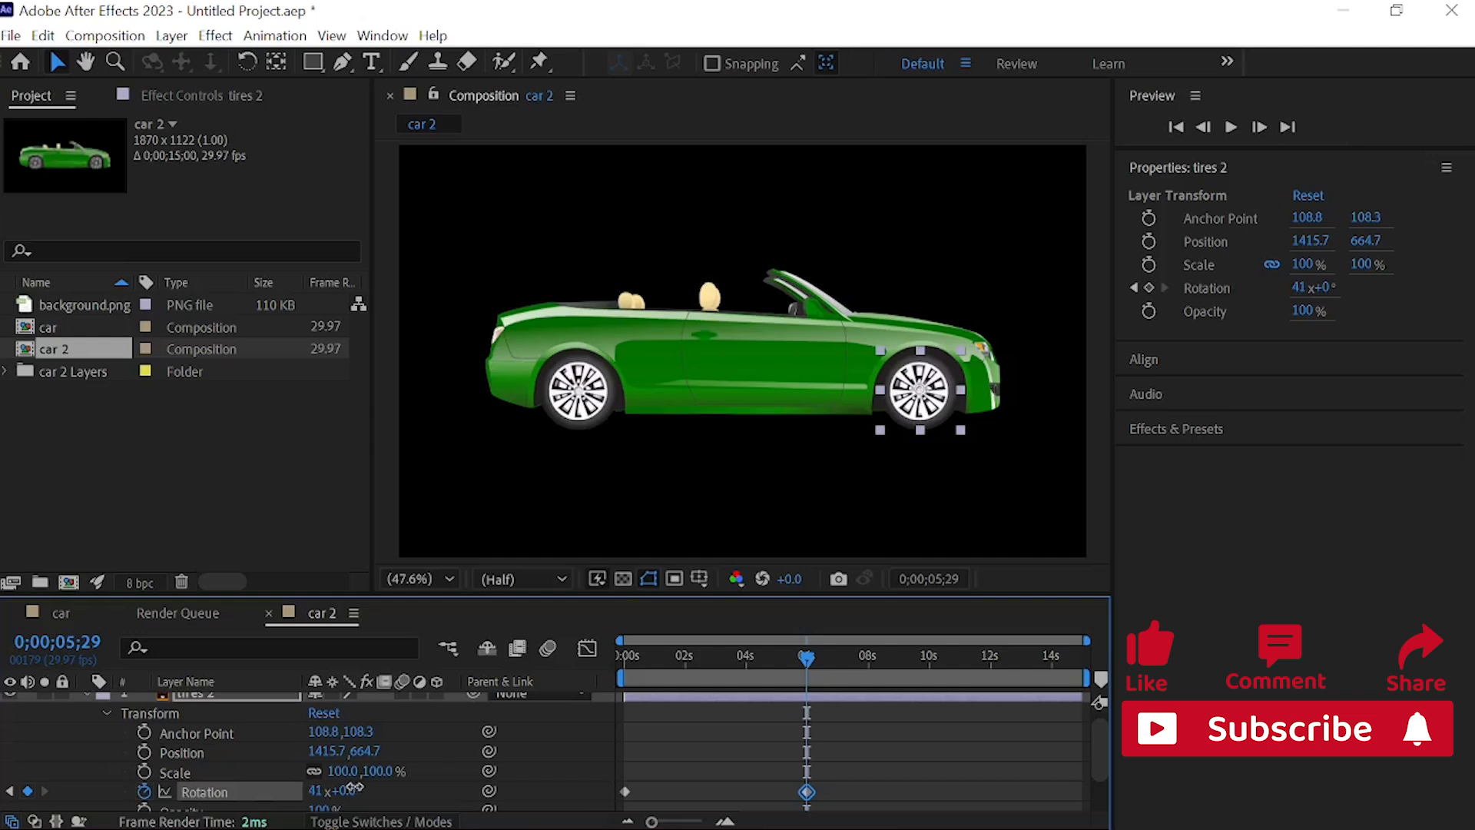
{"action": "left_click_drag", "start_coordinate": [355, 788], "coordinate": [355, 789]}
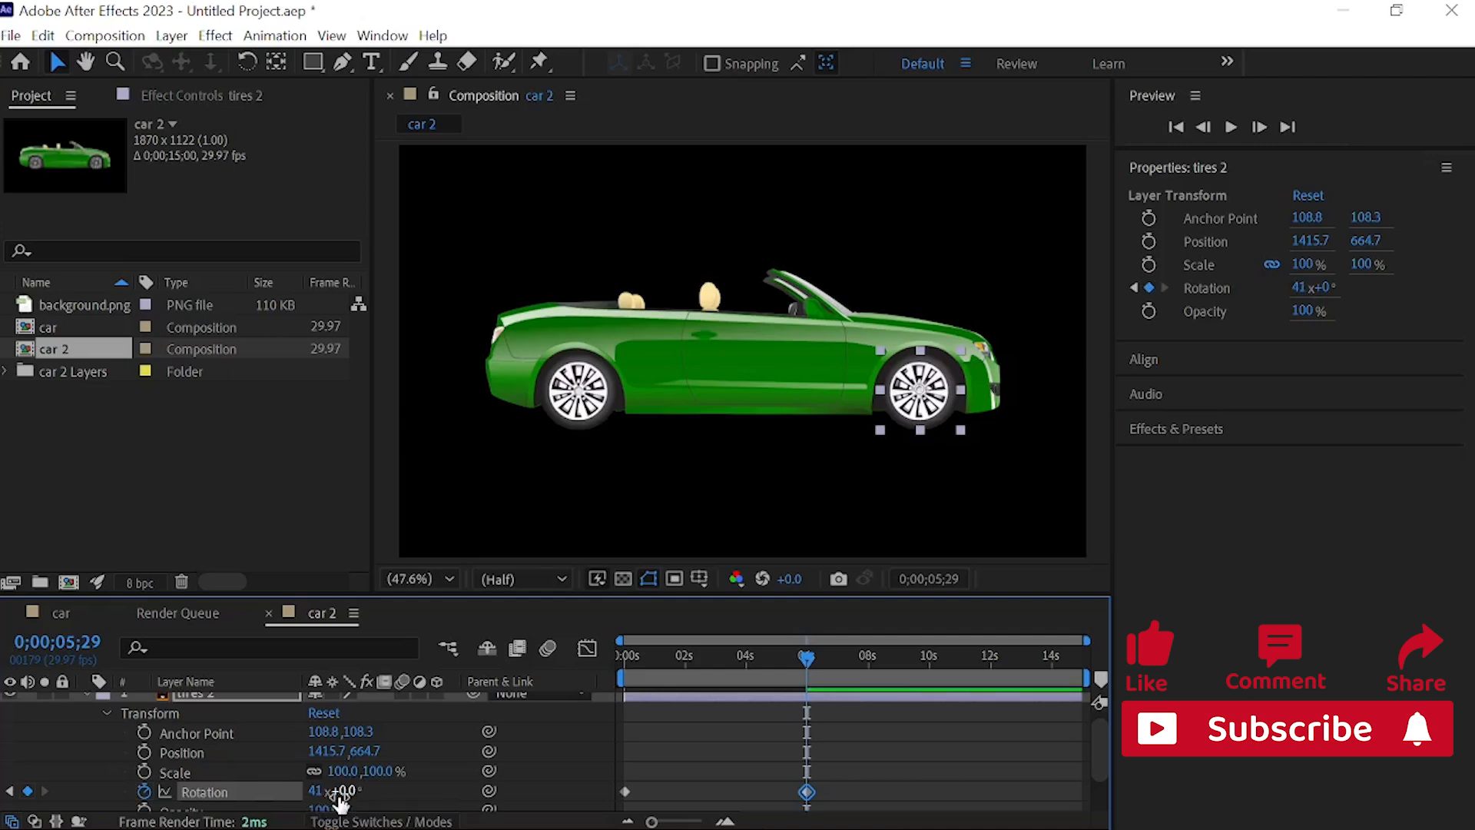
{"action": "left_click_drag", "start_coordinate": [346, 791], "coordinate": [366, 800]}
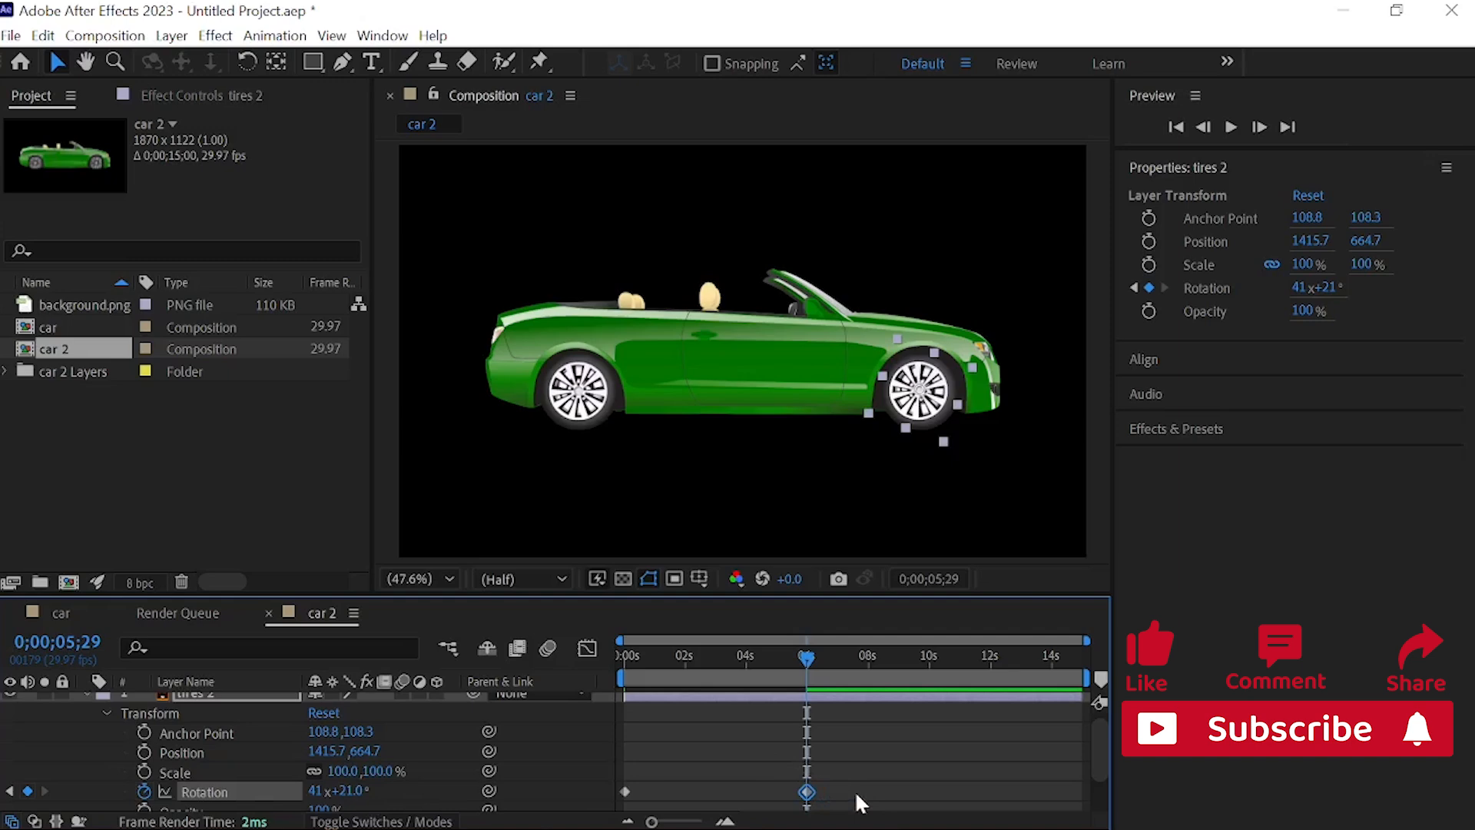
Step: Preview the front wheel's rotation from the start of the composition
{"action": "left_click_drag", "start_coordinate": [805, 653], "coordinate": [573, 643]}
{"action": "key", "text": "space"}
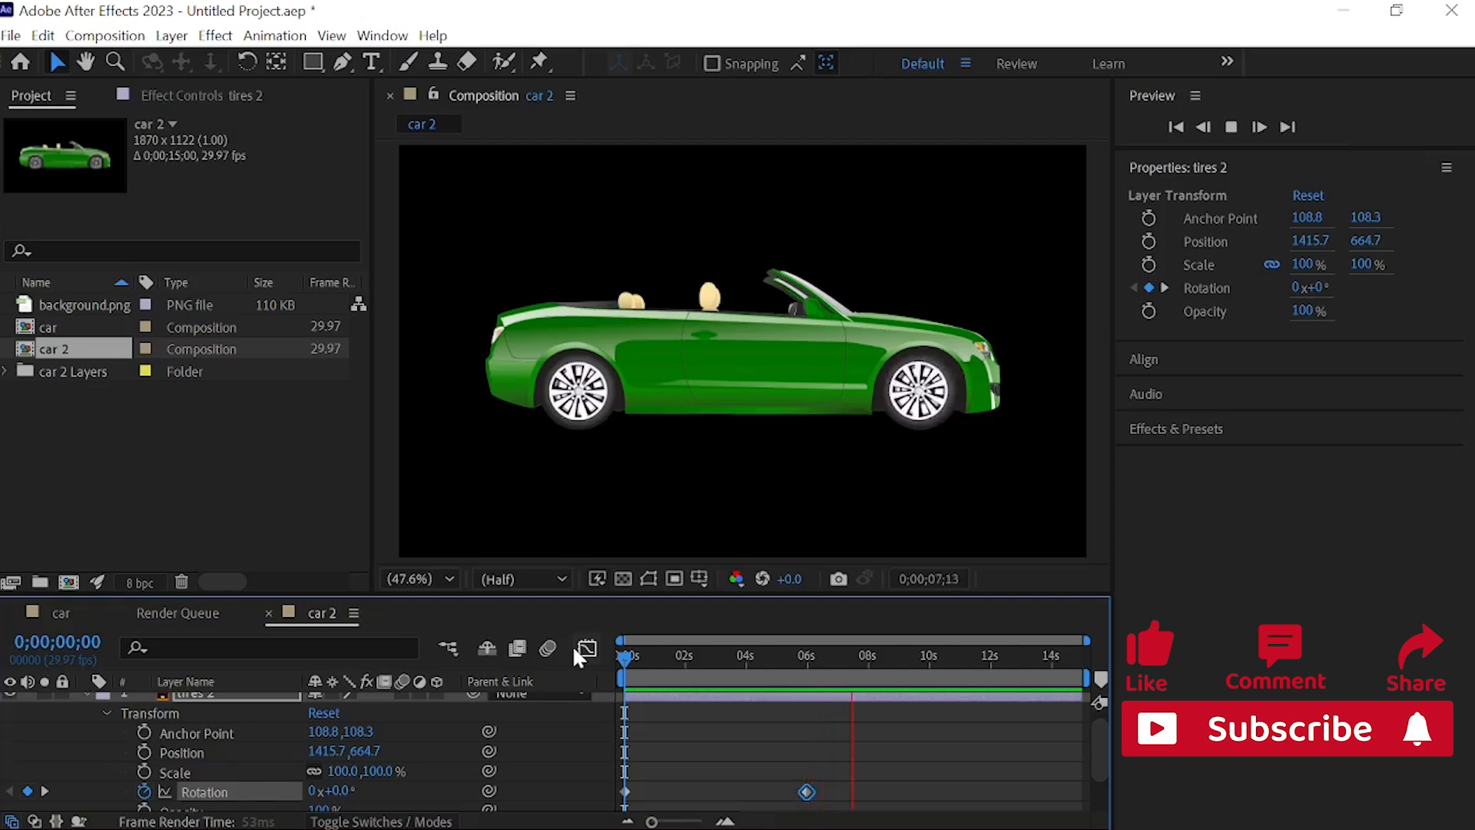
{"action": "key", "text": "space"}
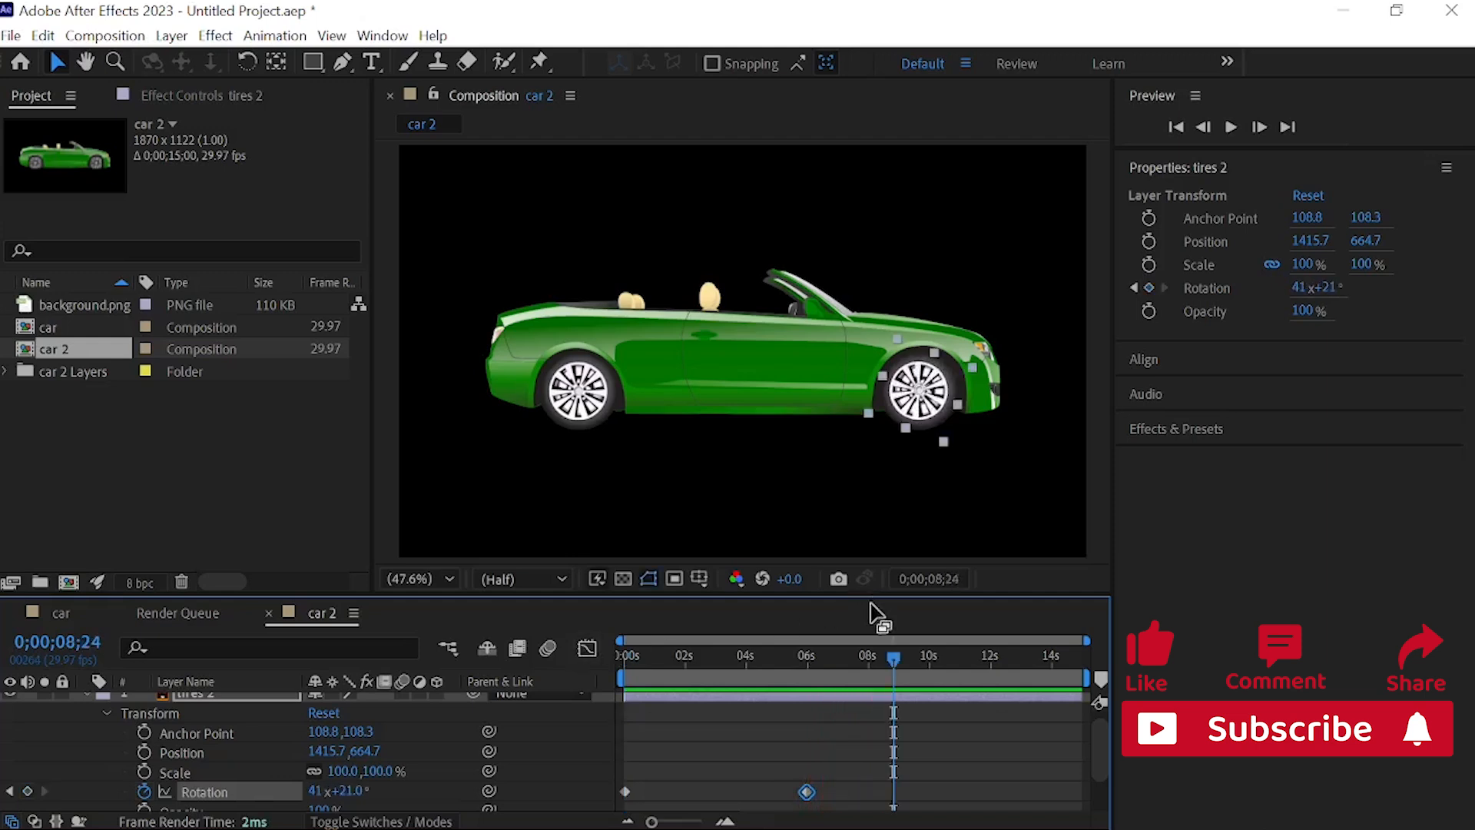
Step: Apply Easy Ease to both Rotation keyframes of tires 2 and move the last keyframe to 0;00;14;26
{"action": "left_click_drag", "start_coordinate": [883, 788], "coordinate": [613, 791]}
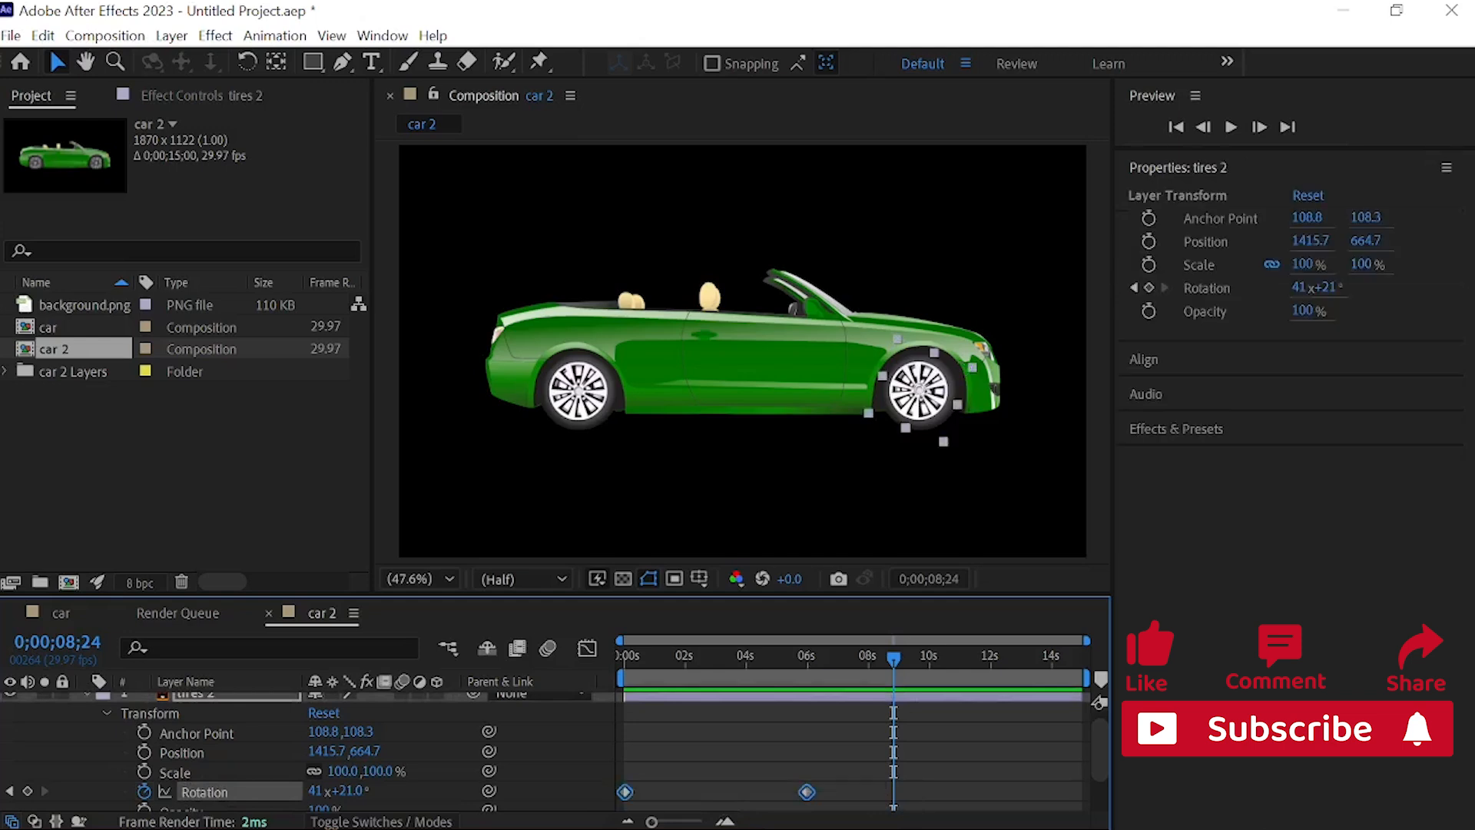
{"action": "right_click", "coordinate": [807, 792]}
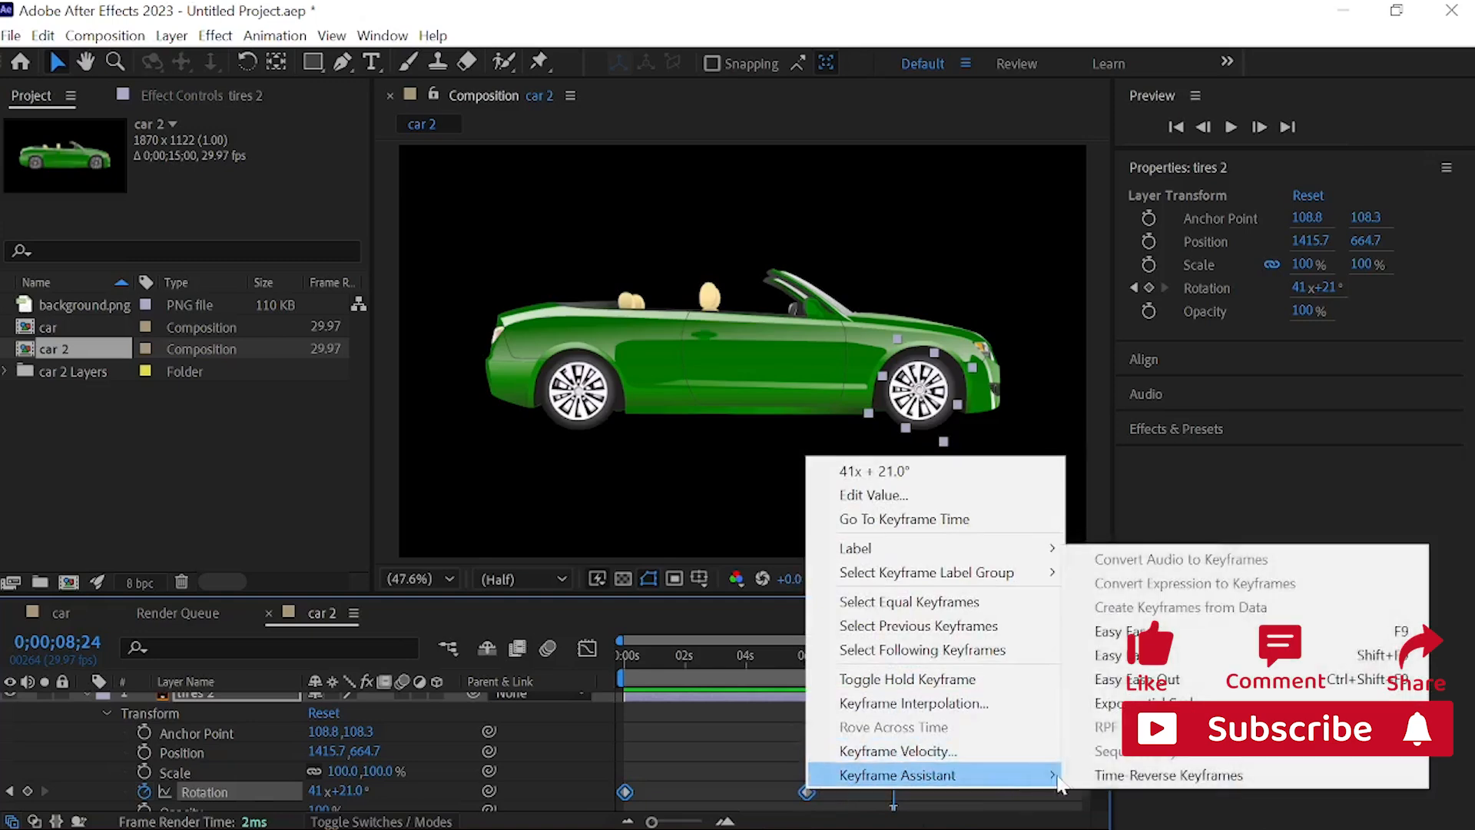
{"action": "left_click", "coordinate": [1167, 633]}
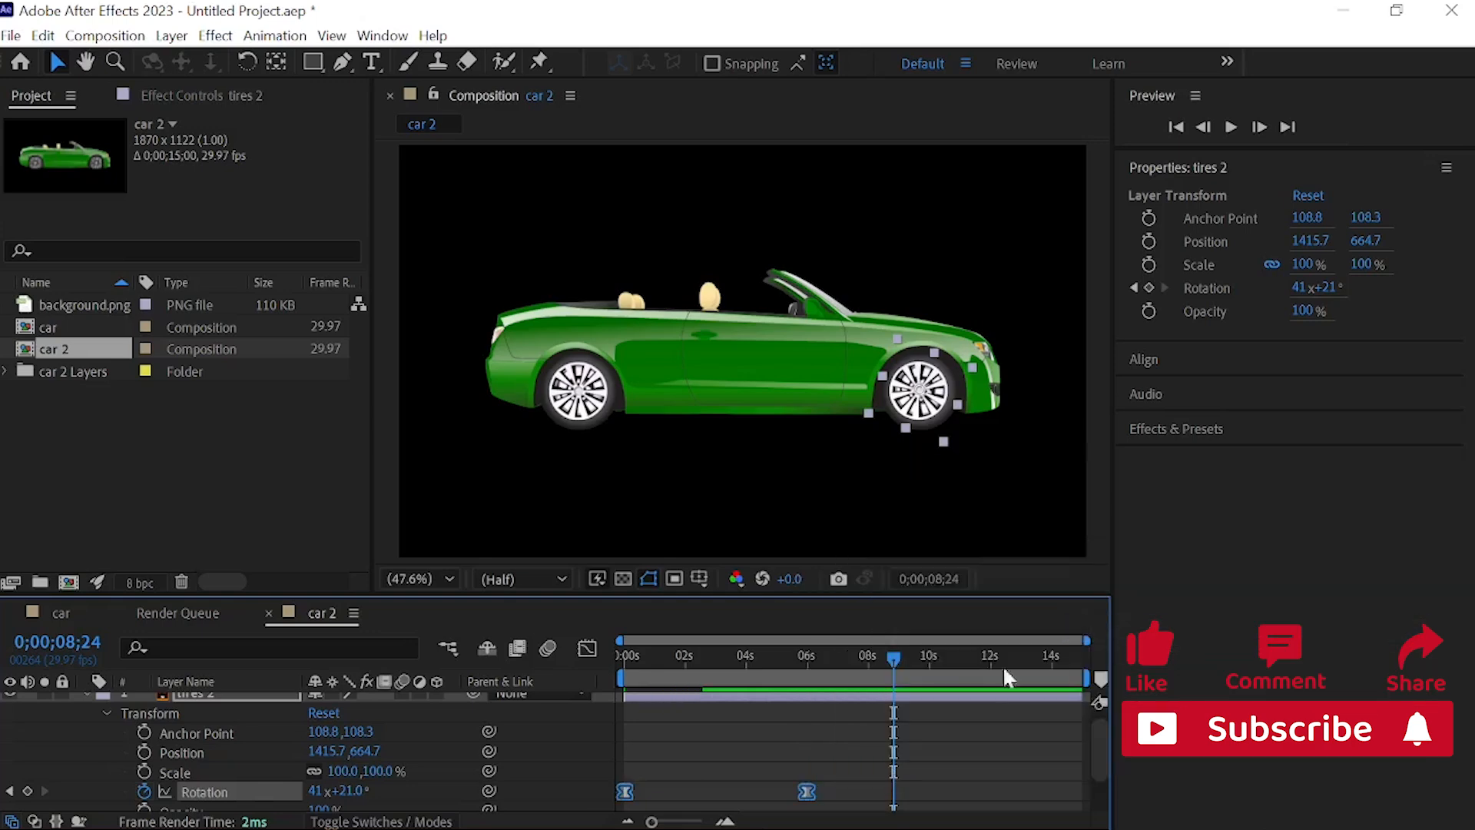
{"action": "left_click", "coordinate": [818, 791]}
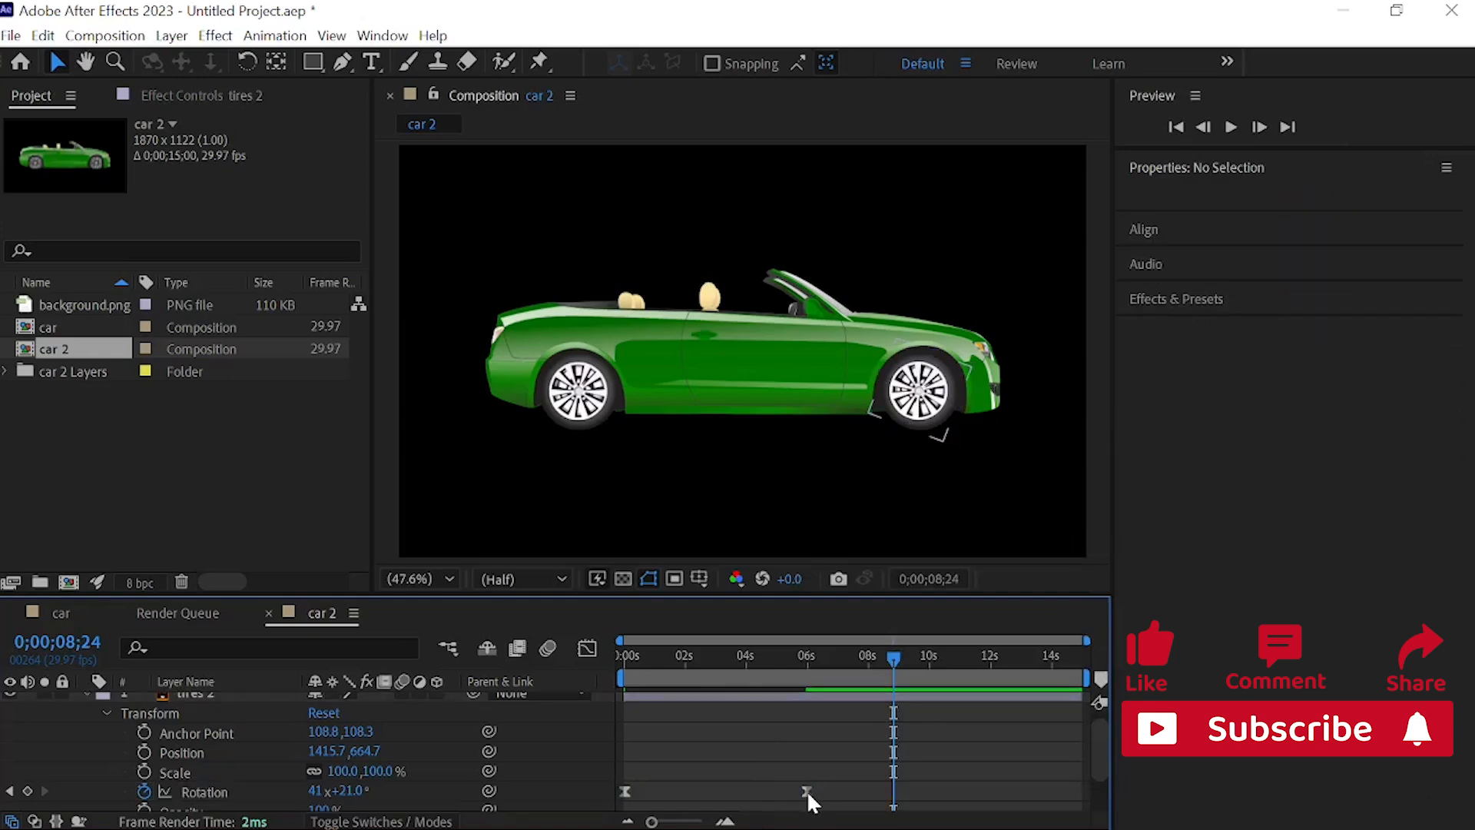
{"action": "left_click_drag", "start_coordinate": [806, 791], "coordinate": [1079, 793]}
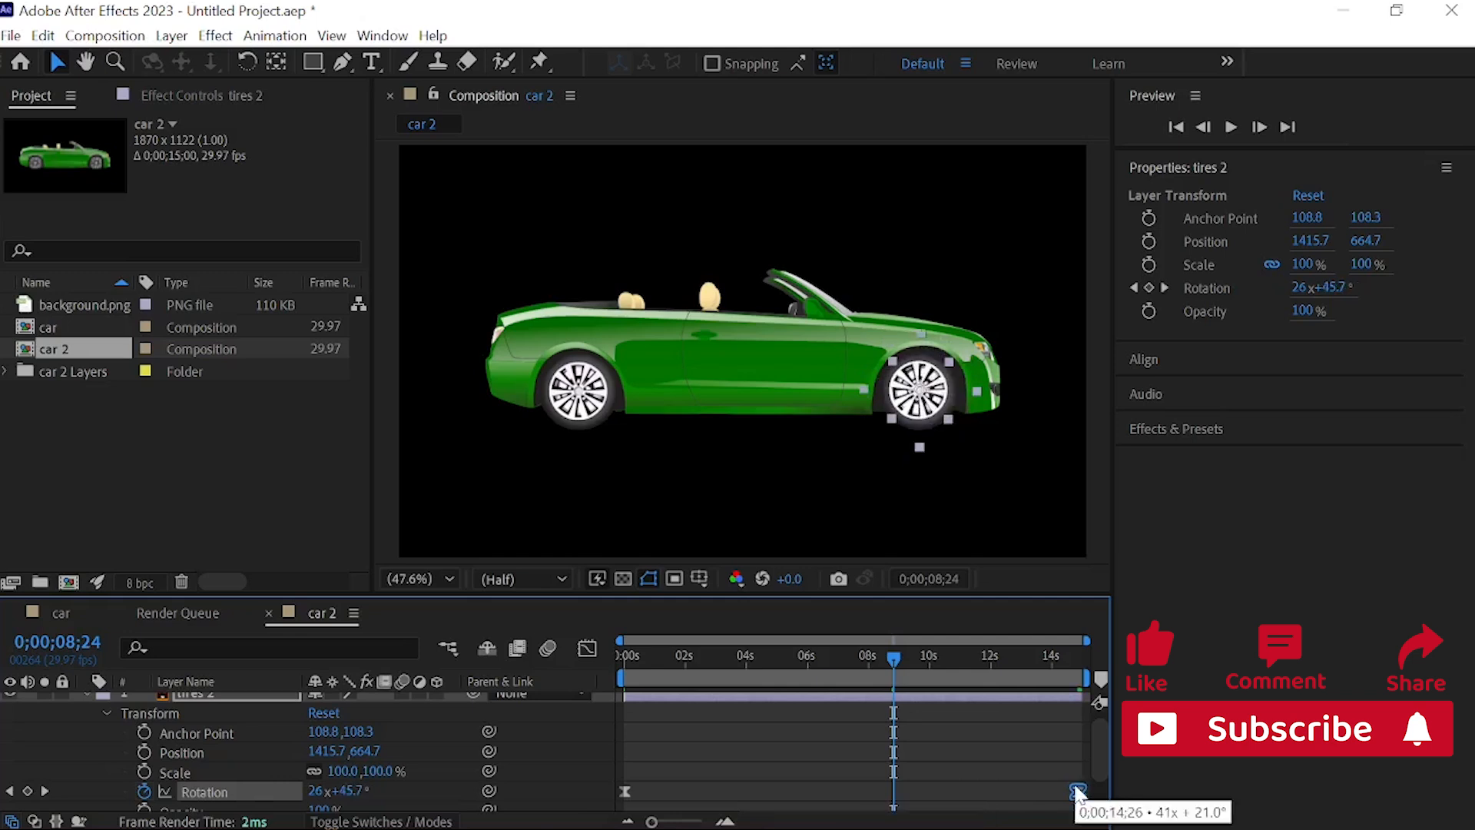
Step: Preview the eased front wheel rotation from the start of the composition
{"action": "left_click_drag", "start_coordinate": [896, 657], "coordinate": [413, 689]}
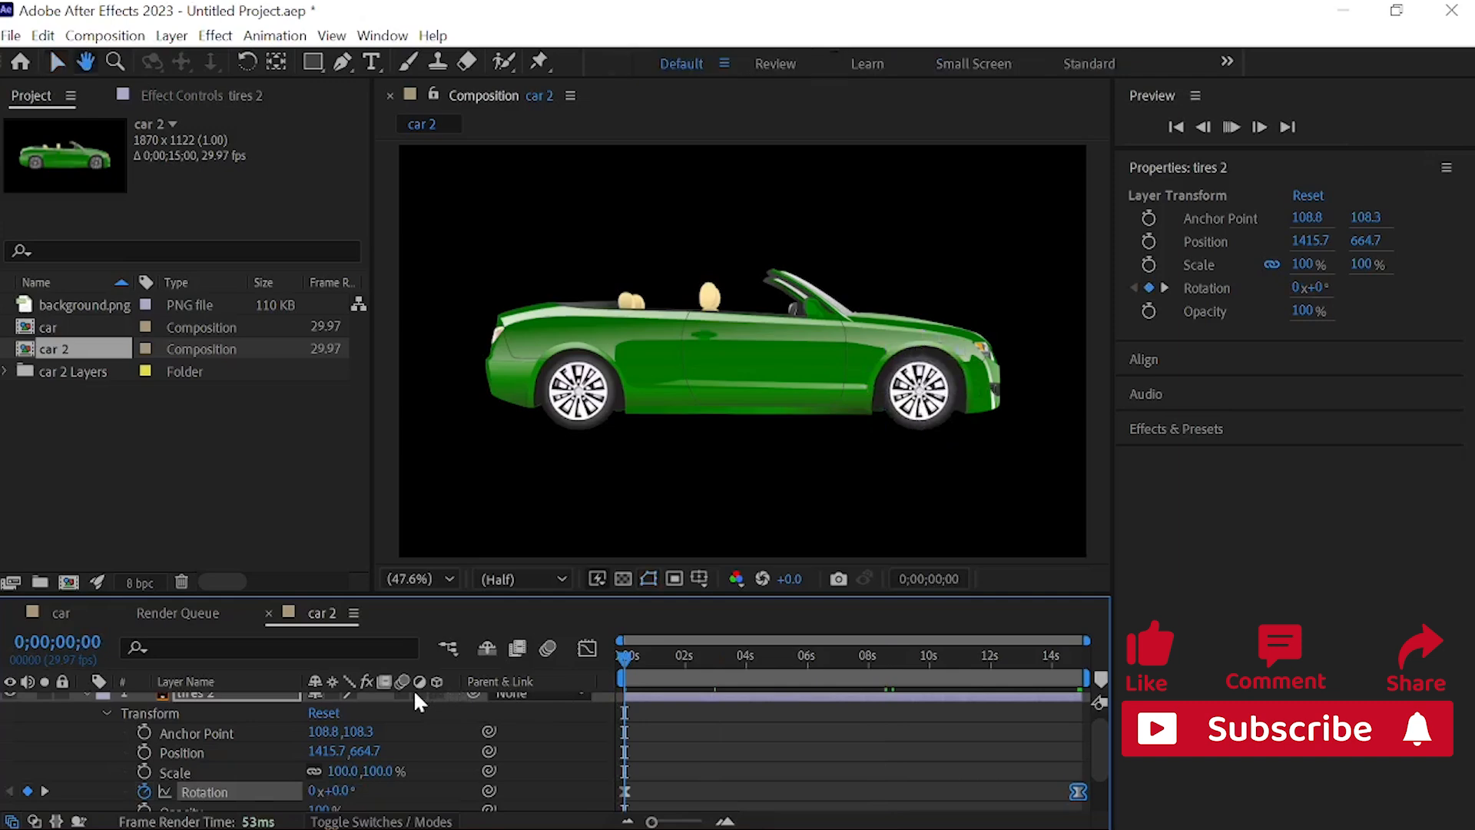
{"action": "key", "text": "space"}
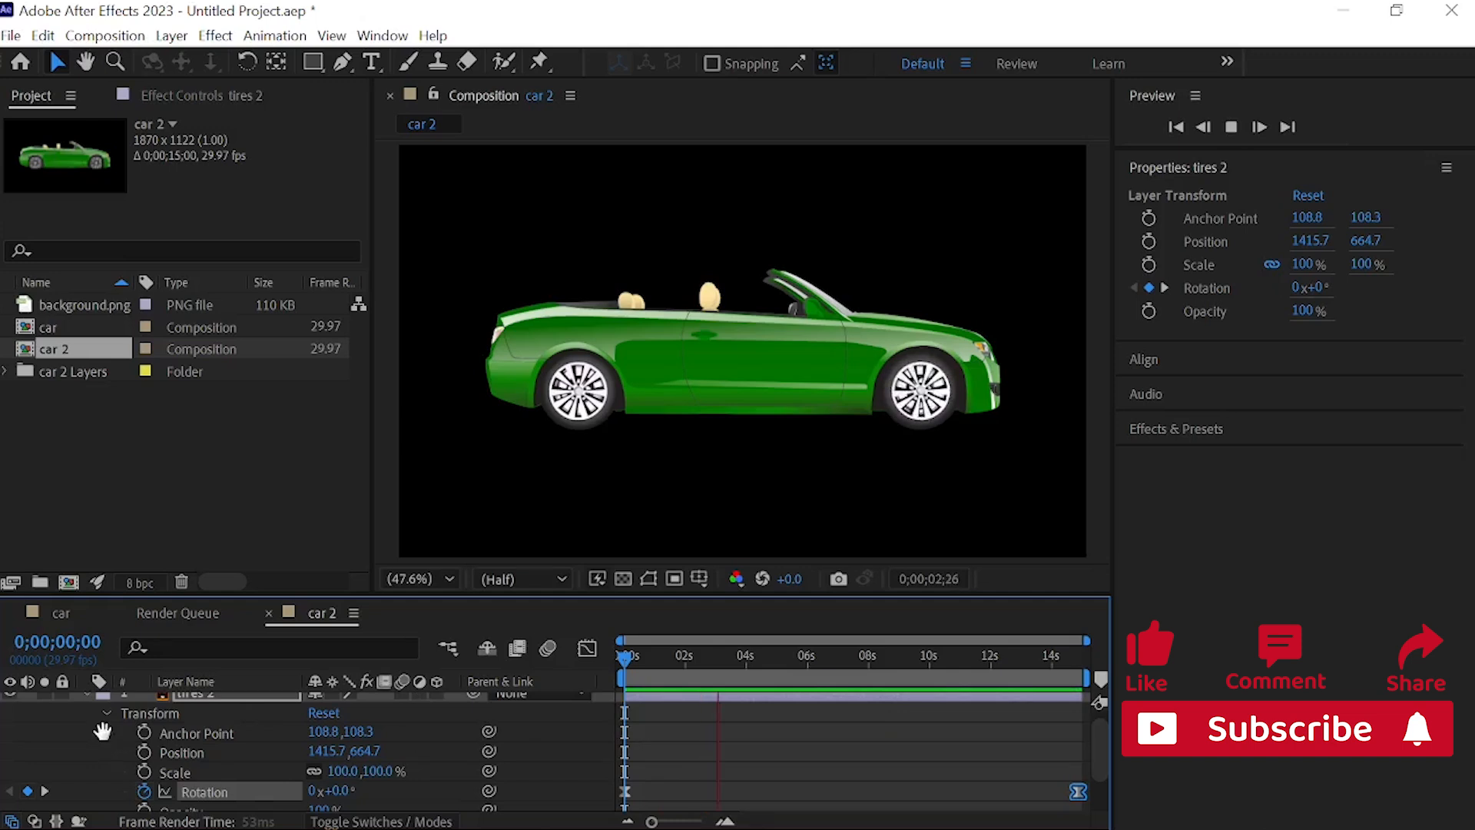
{"action": "key", "text": "space"}
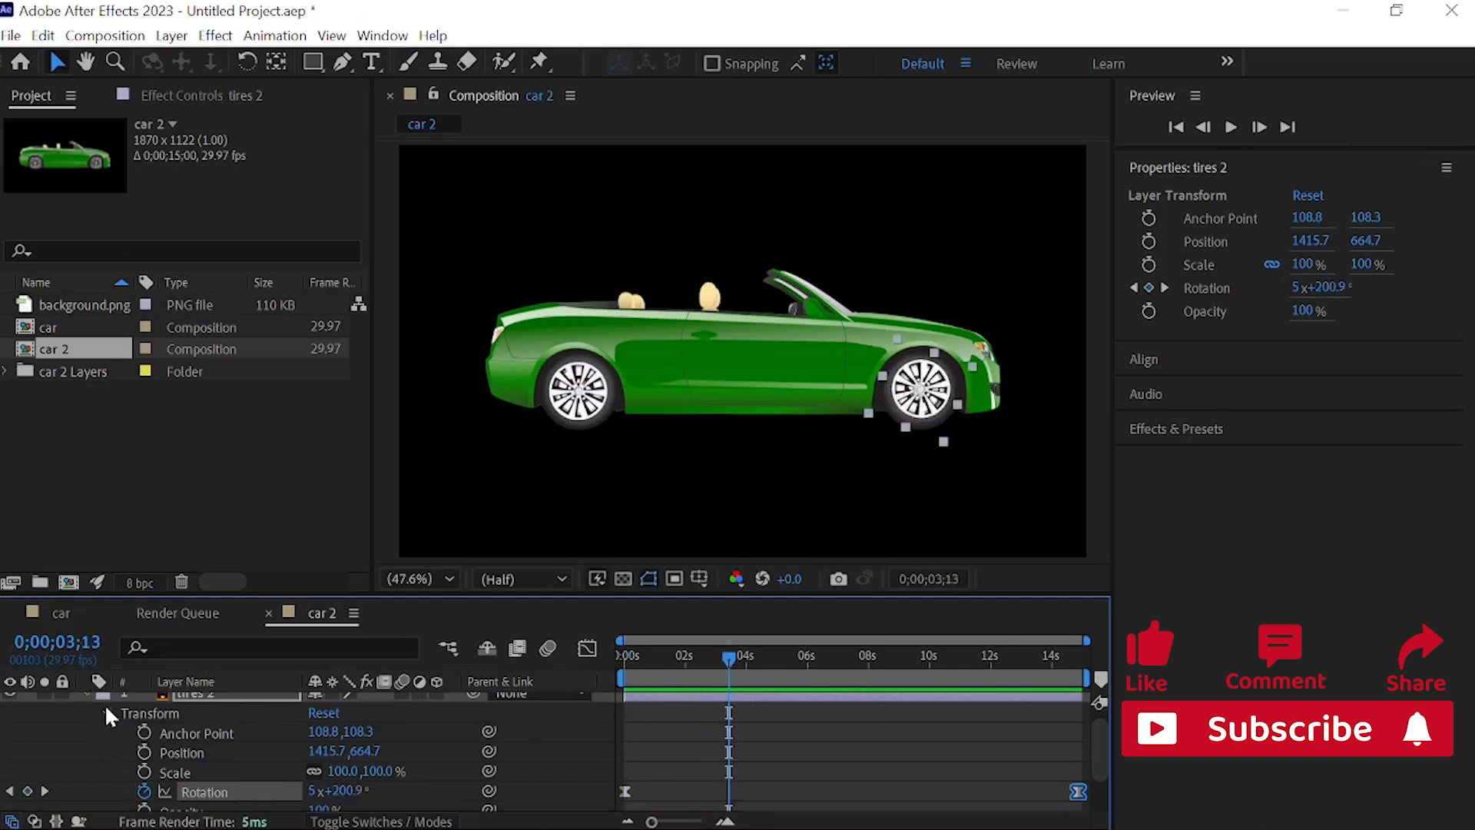
Step: Collapse the tires 2 layer's properties and set a starting Rotation keyframe on tires 1 at 0 seconds
{"action": "left_click", "coordinate": [107, 713]}
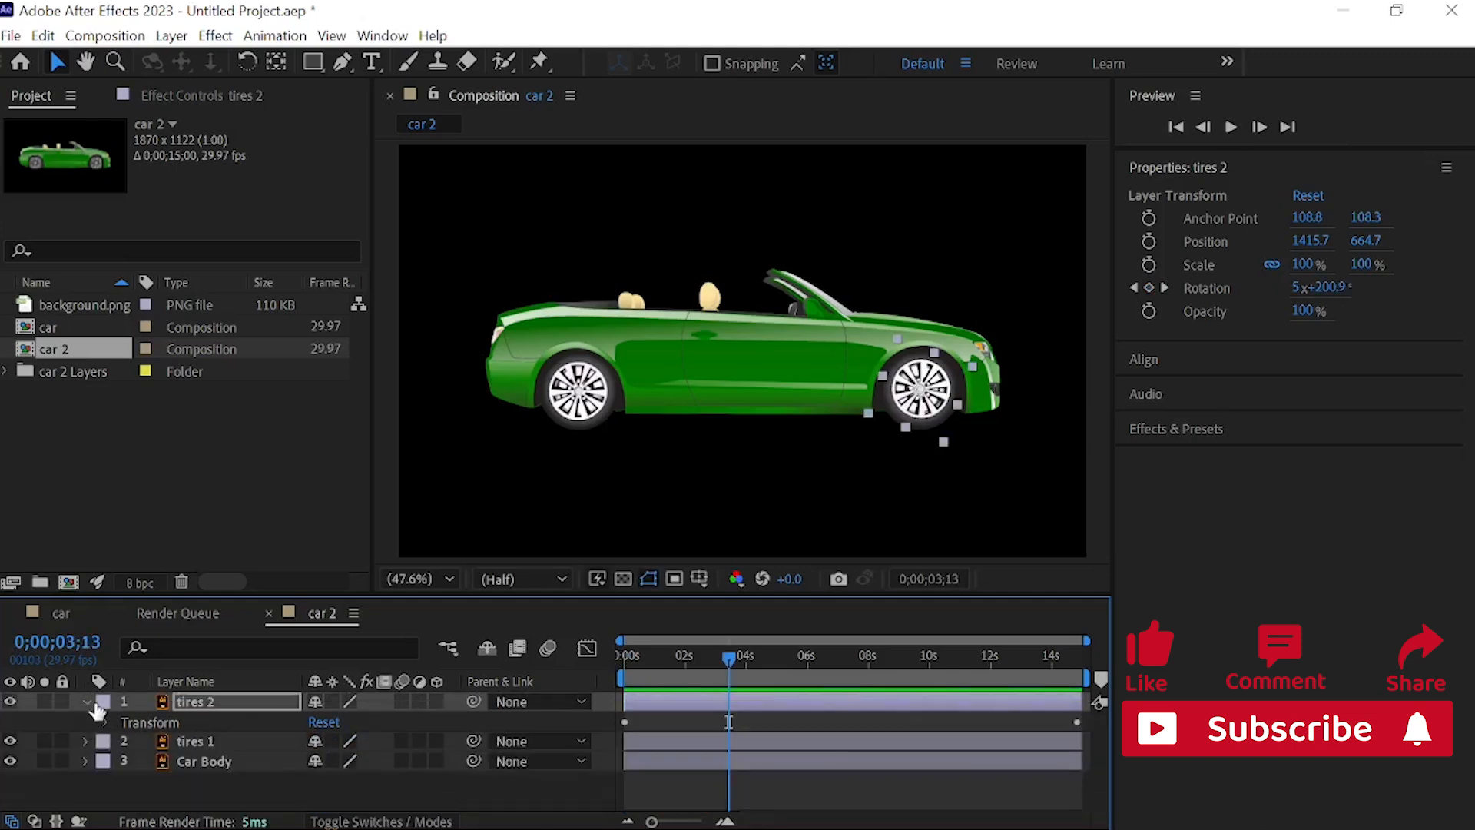
{"action": "left_click", "coordinate": [102, 701]}
{"action": "left_click", "coordinate": [86, 698]}
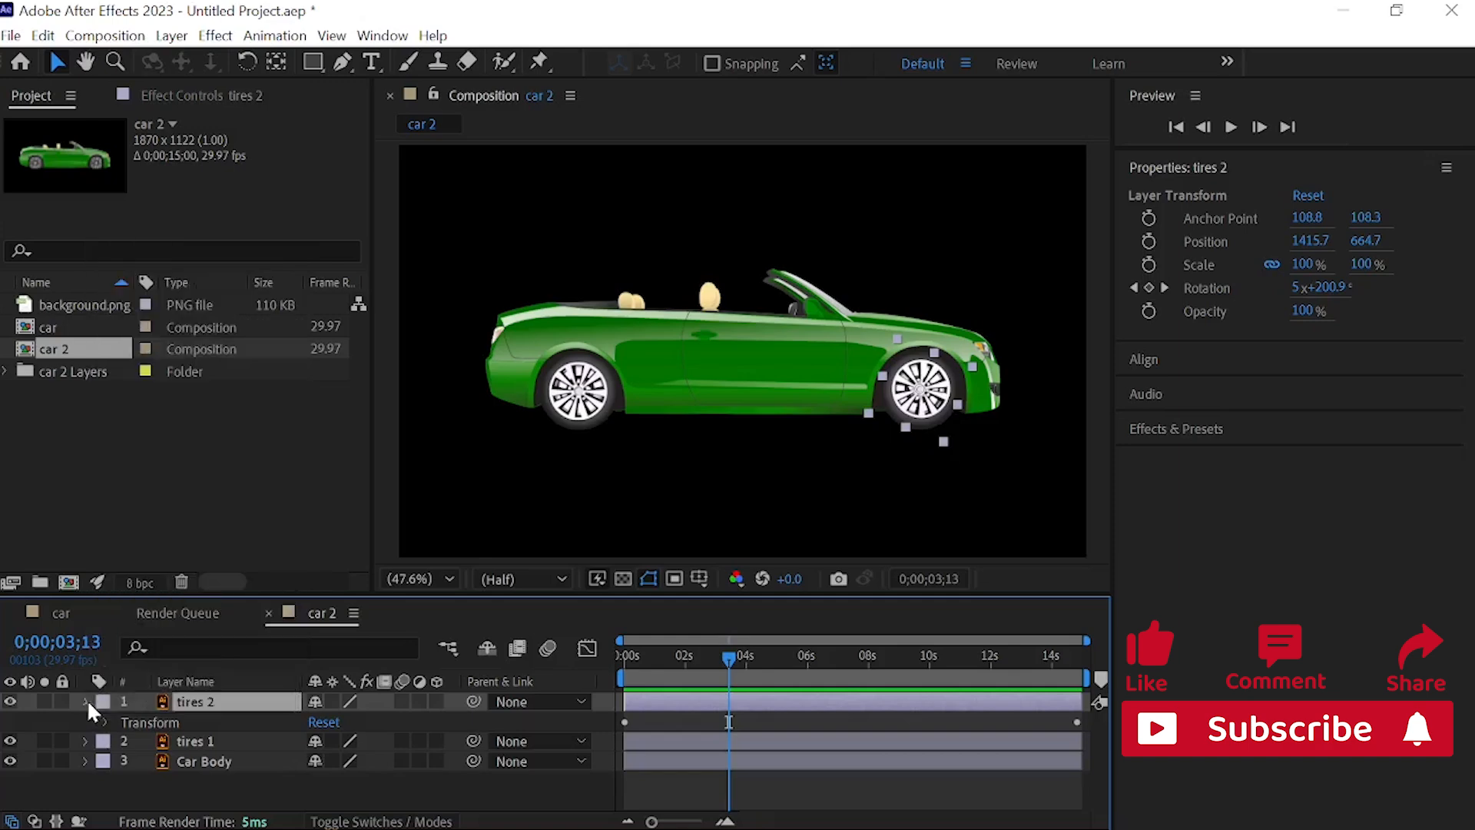
{"action": "left_click", "coordinate": [87, 699]}
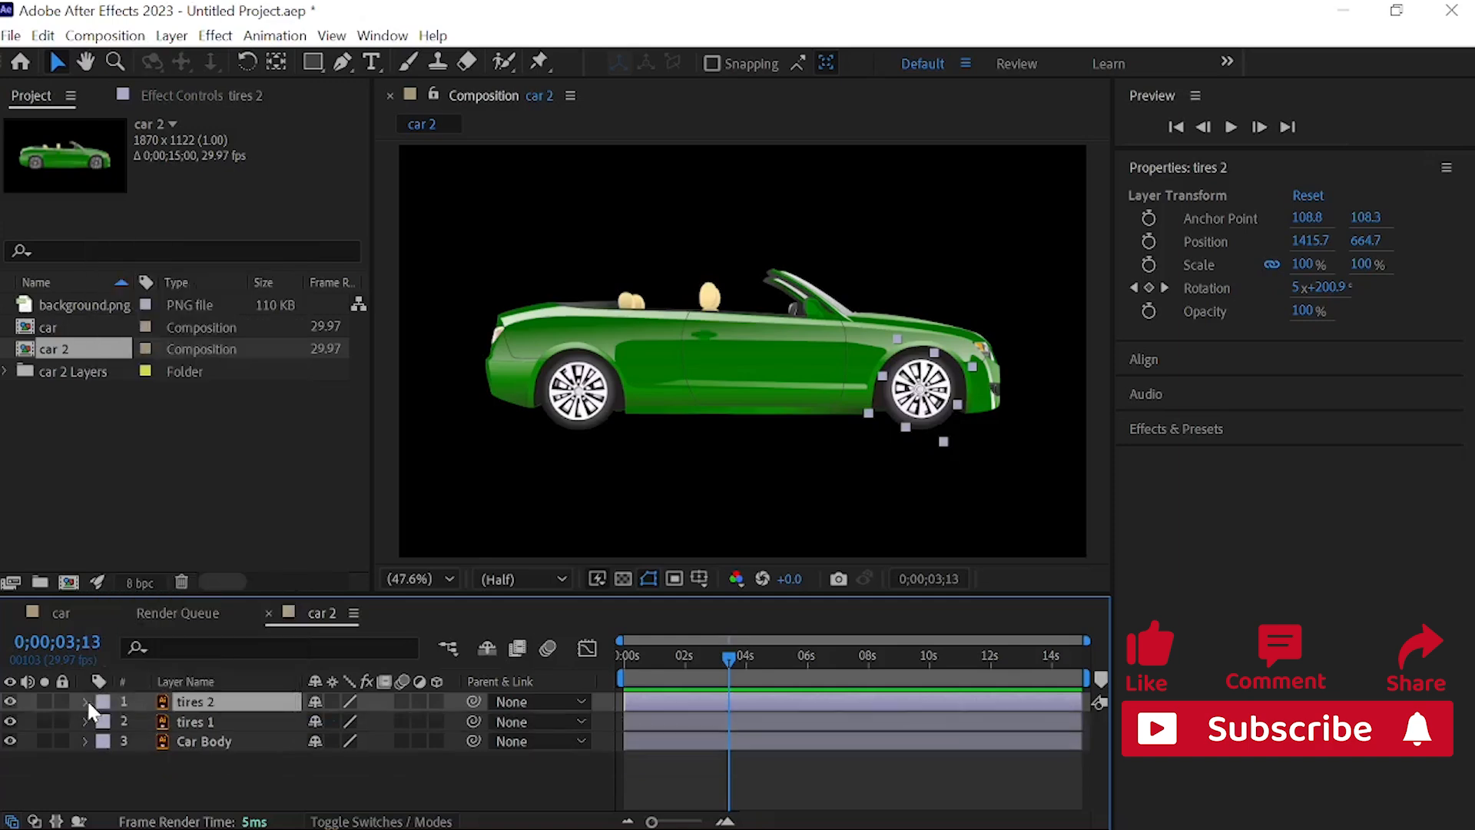
{"action": "left_click", "coordinate": [210, 722]}
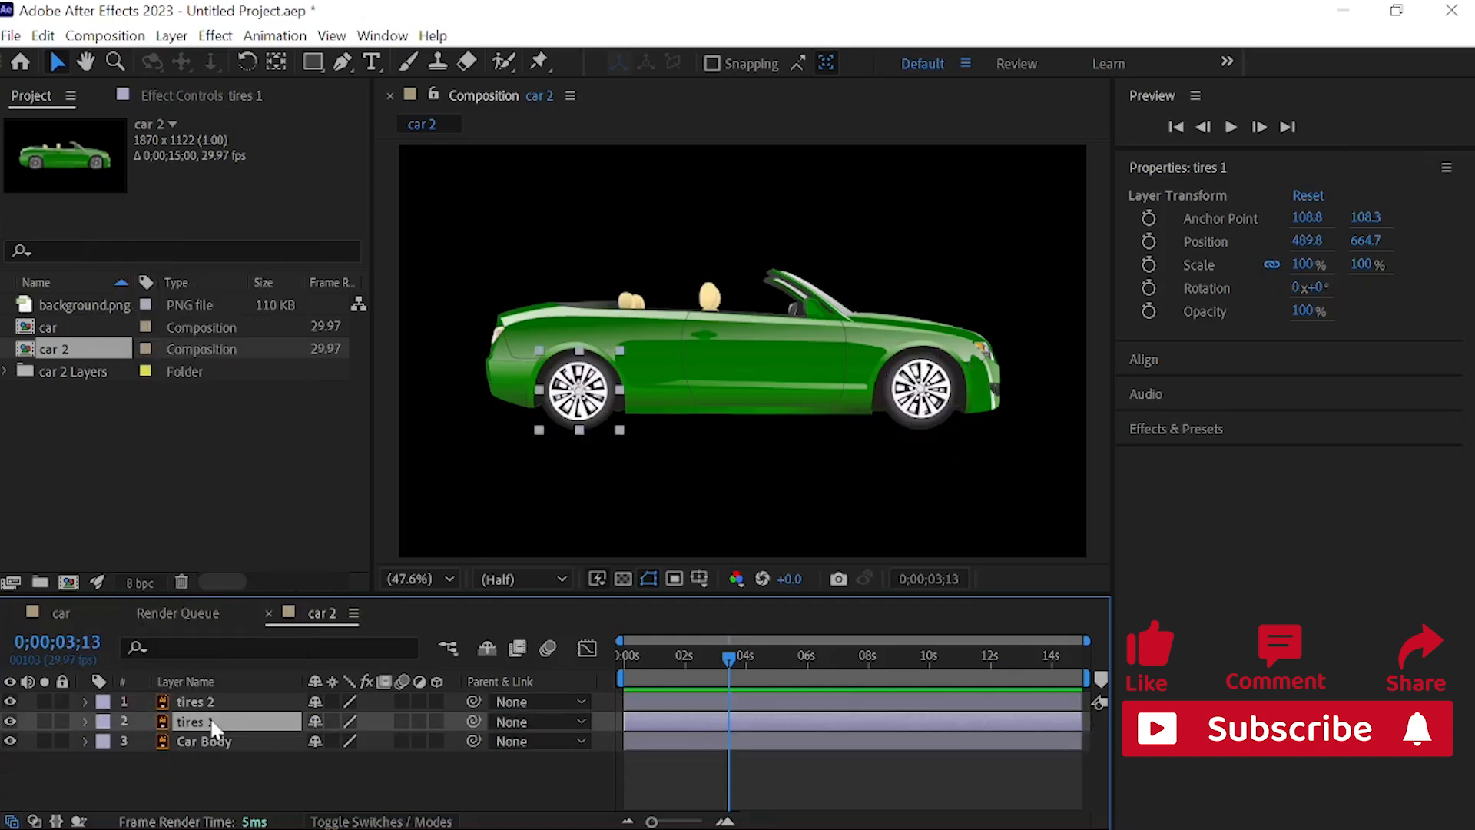
{"action": "key", "text": "r"}
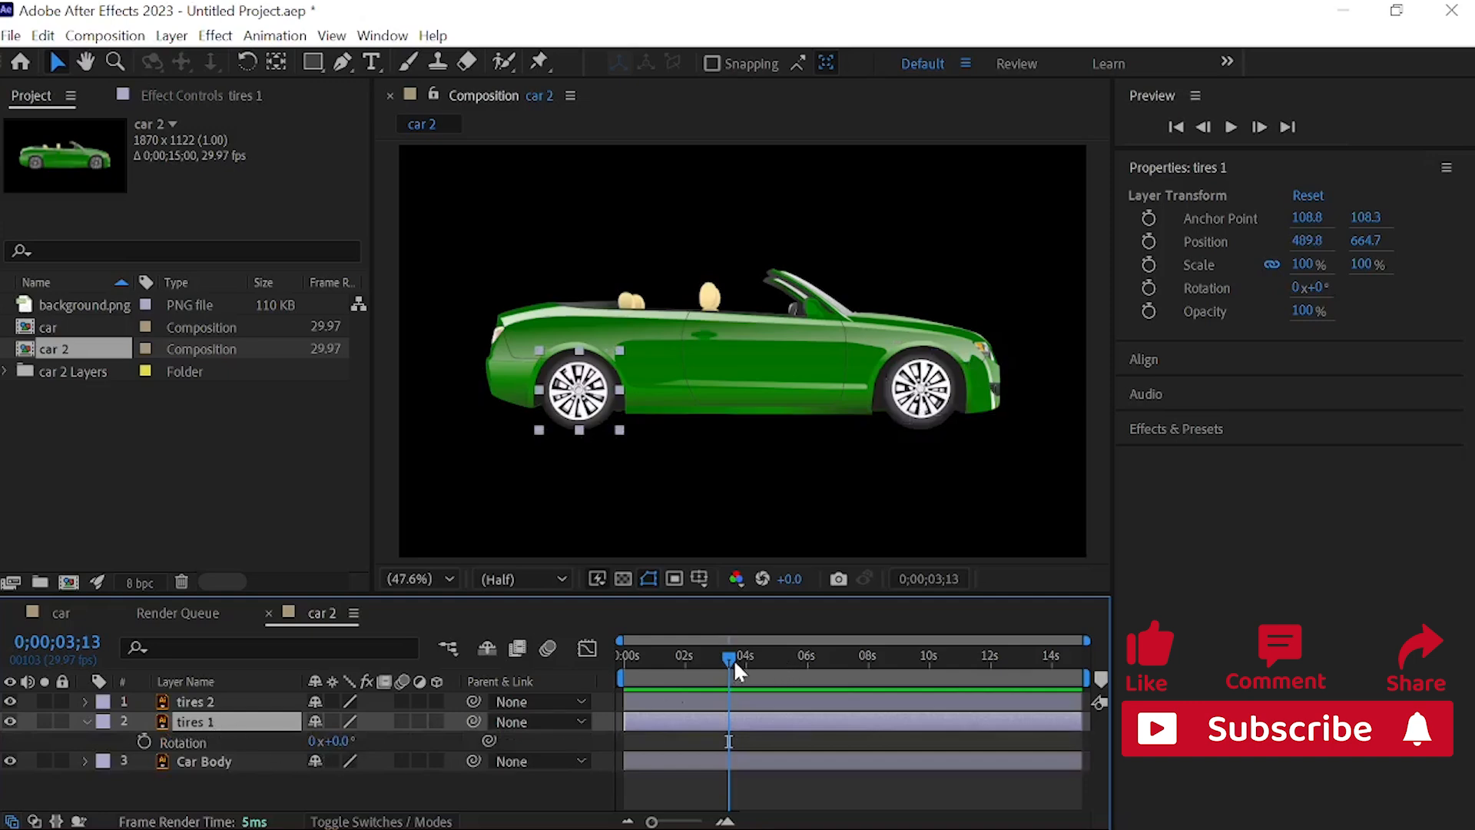
{"action": "left_click_drag", "start_coordinate": [736, 670], "coordinate": [619, 652]}
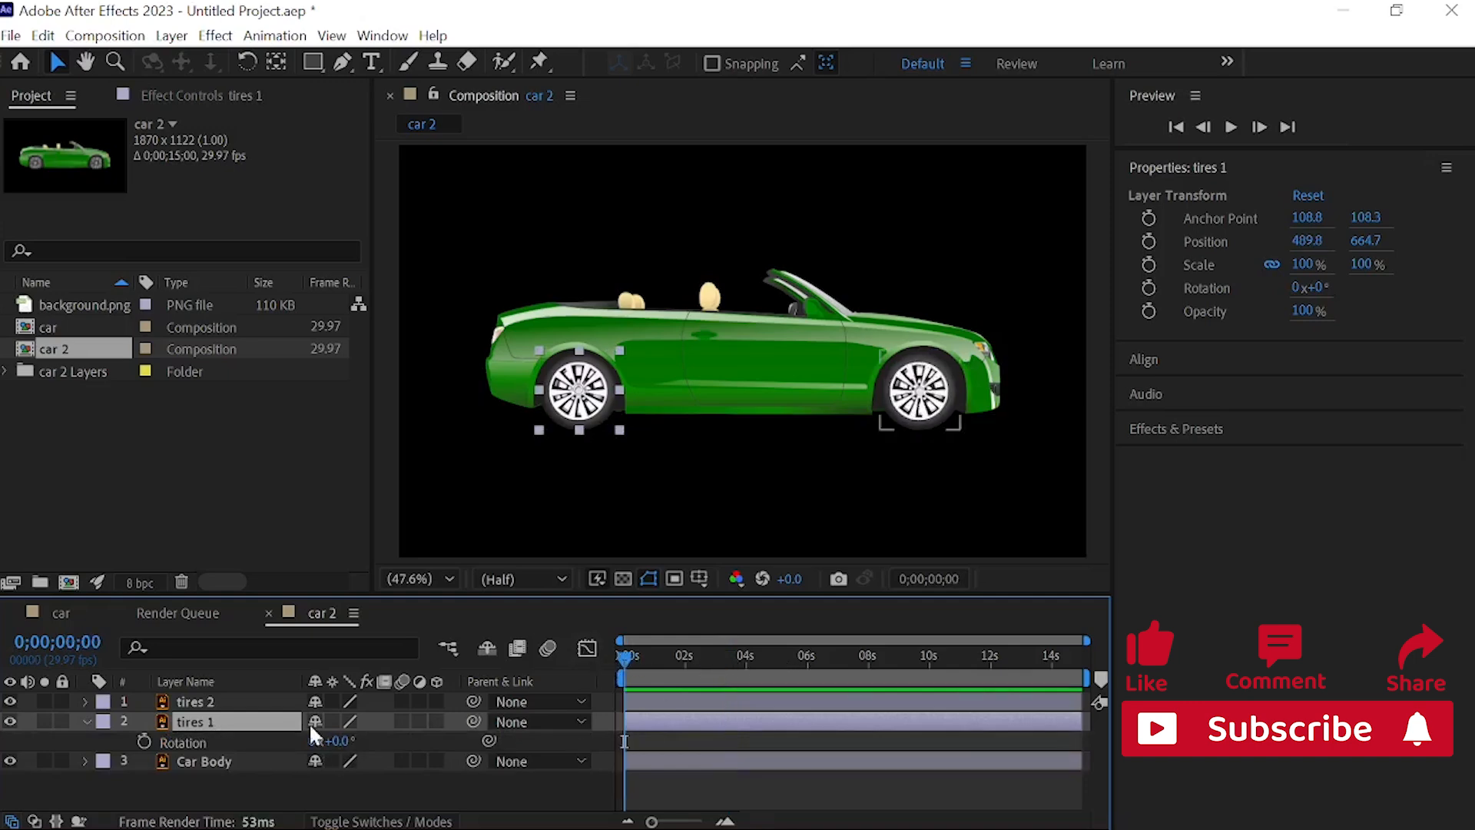
{"action": "left_click", "coordinate": [143, 740]}
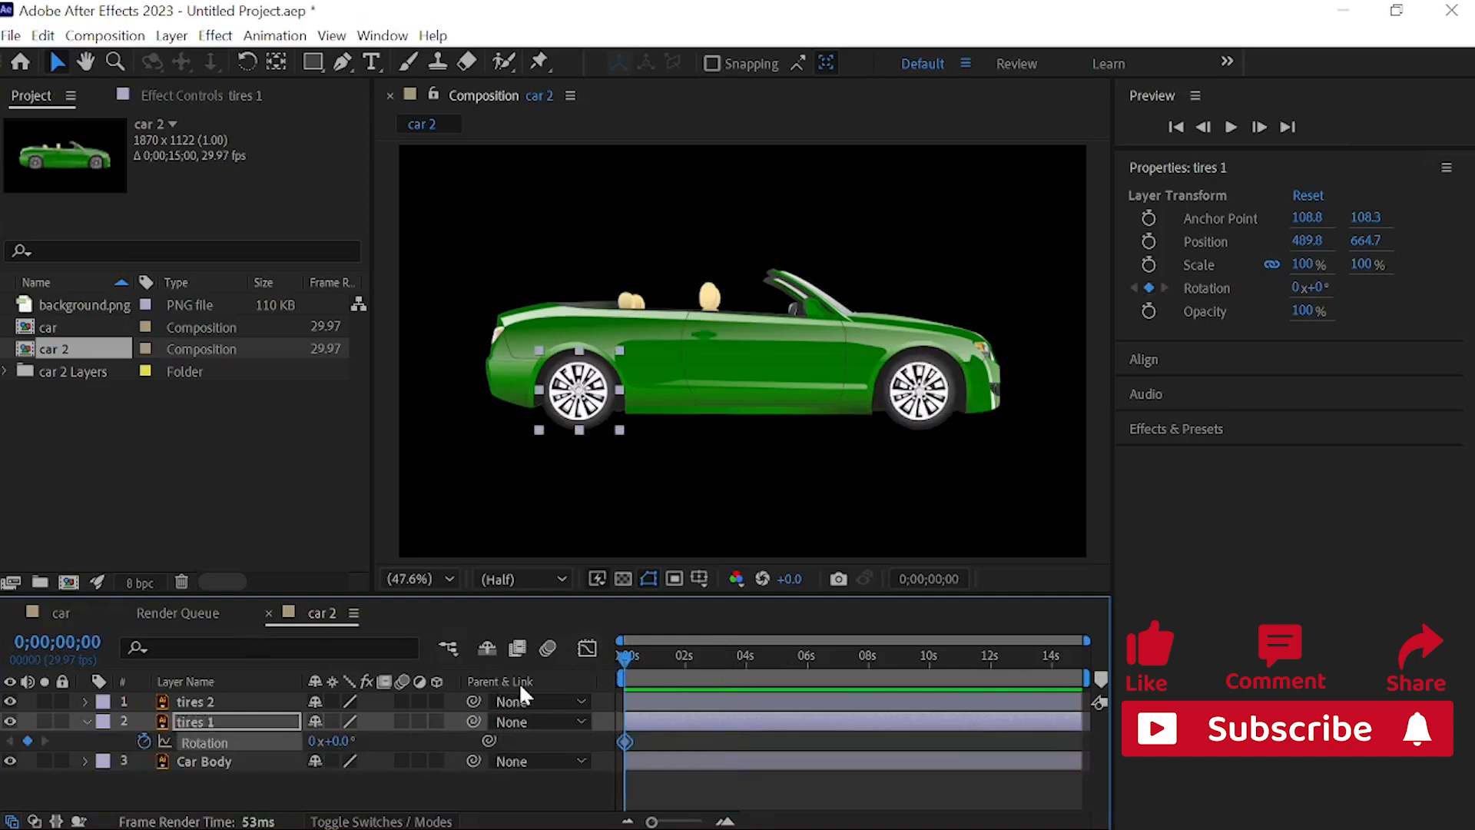
Step: Add a second Rotation keyframe of 41x+21° to tires 1 at 0;00;14;29
{"action": "left_click_drag", "start_coordinate": [628, 661], "coordinate": [1085, 637]}
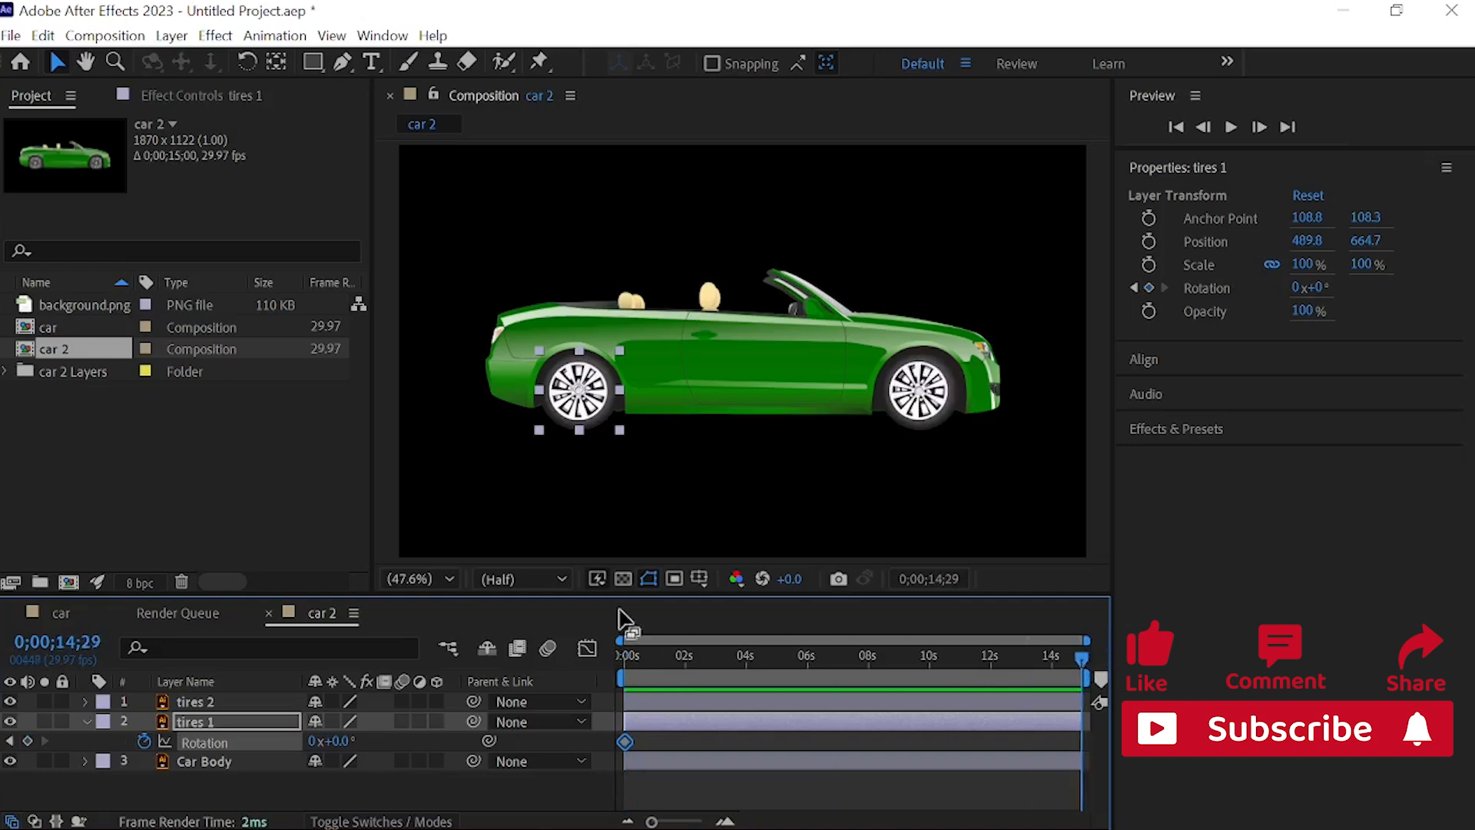
{"action": "left_click", "coordinate": [311, 742]}
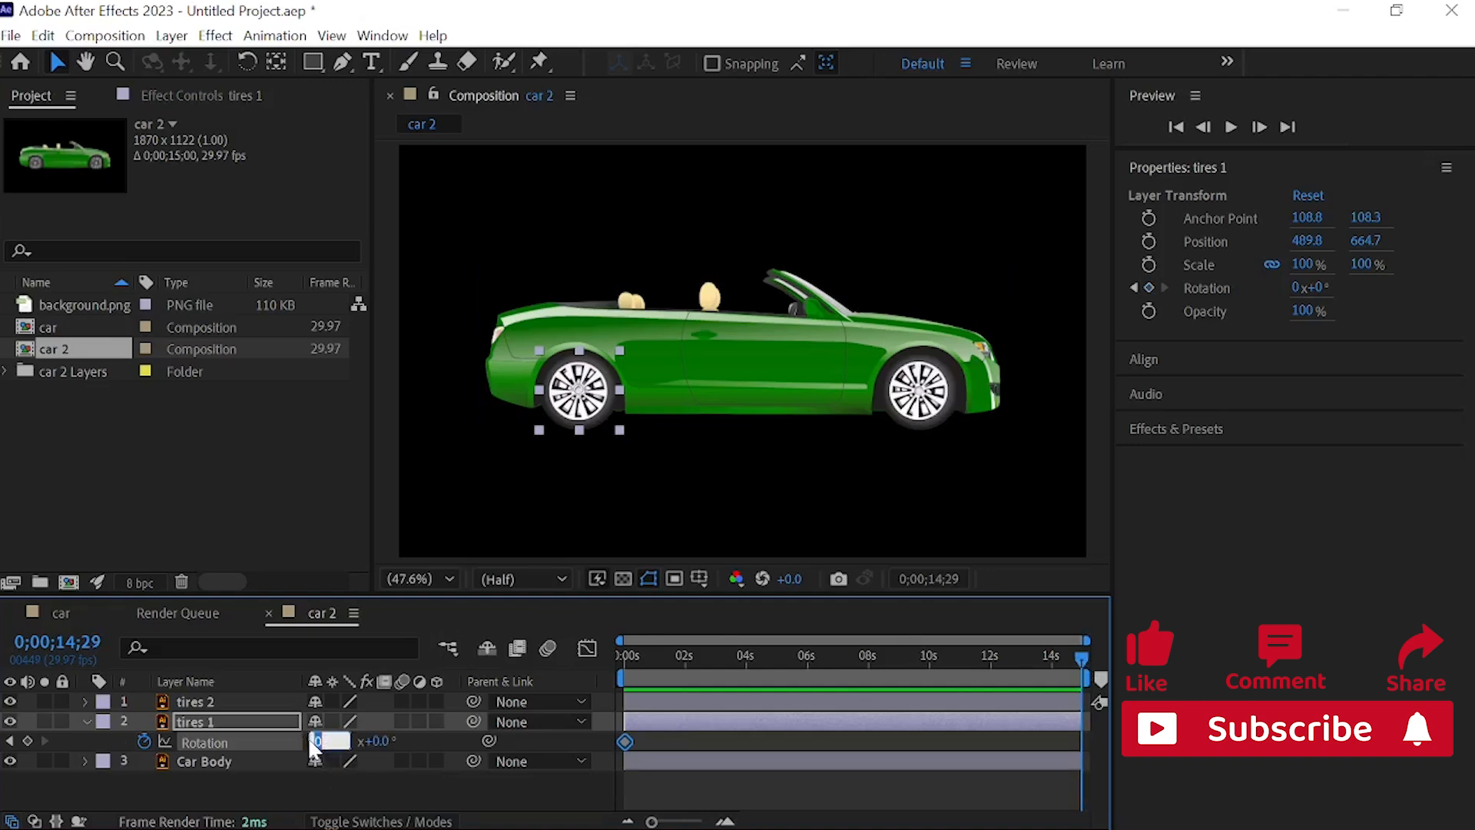
{"action": "type", "text": "41"}
{"action": "left_click", "coordinate": [374, 740]}
{"action": "left_click", "coordinate": [344, 741]}
{"action": "type", "text": "21"}
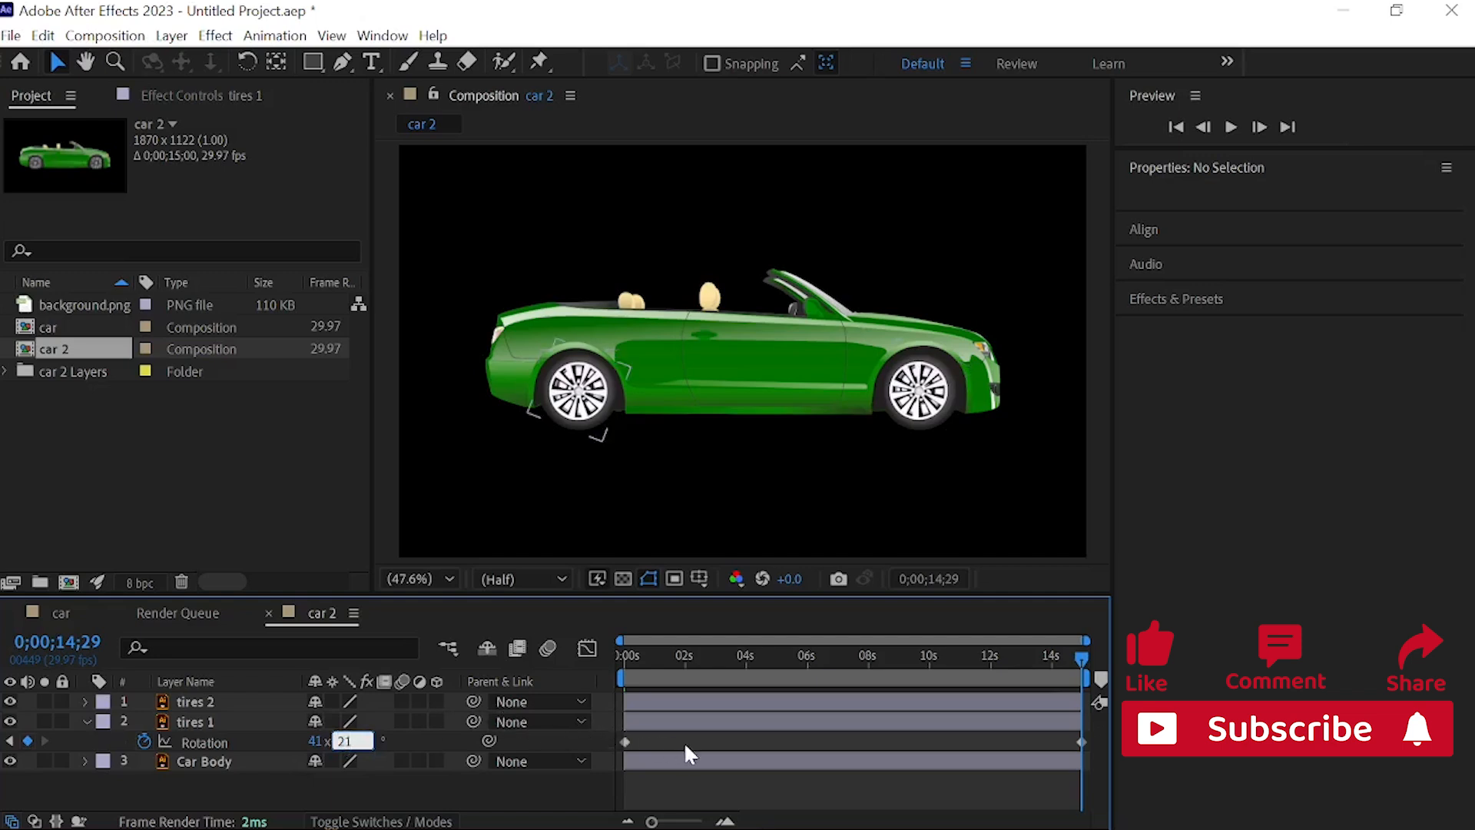
{"action": "key", "text": "Return"}
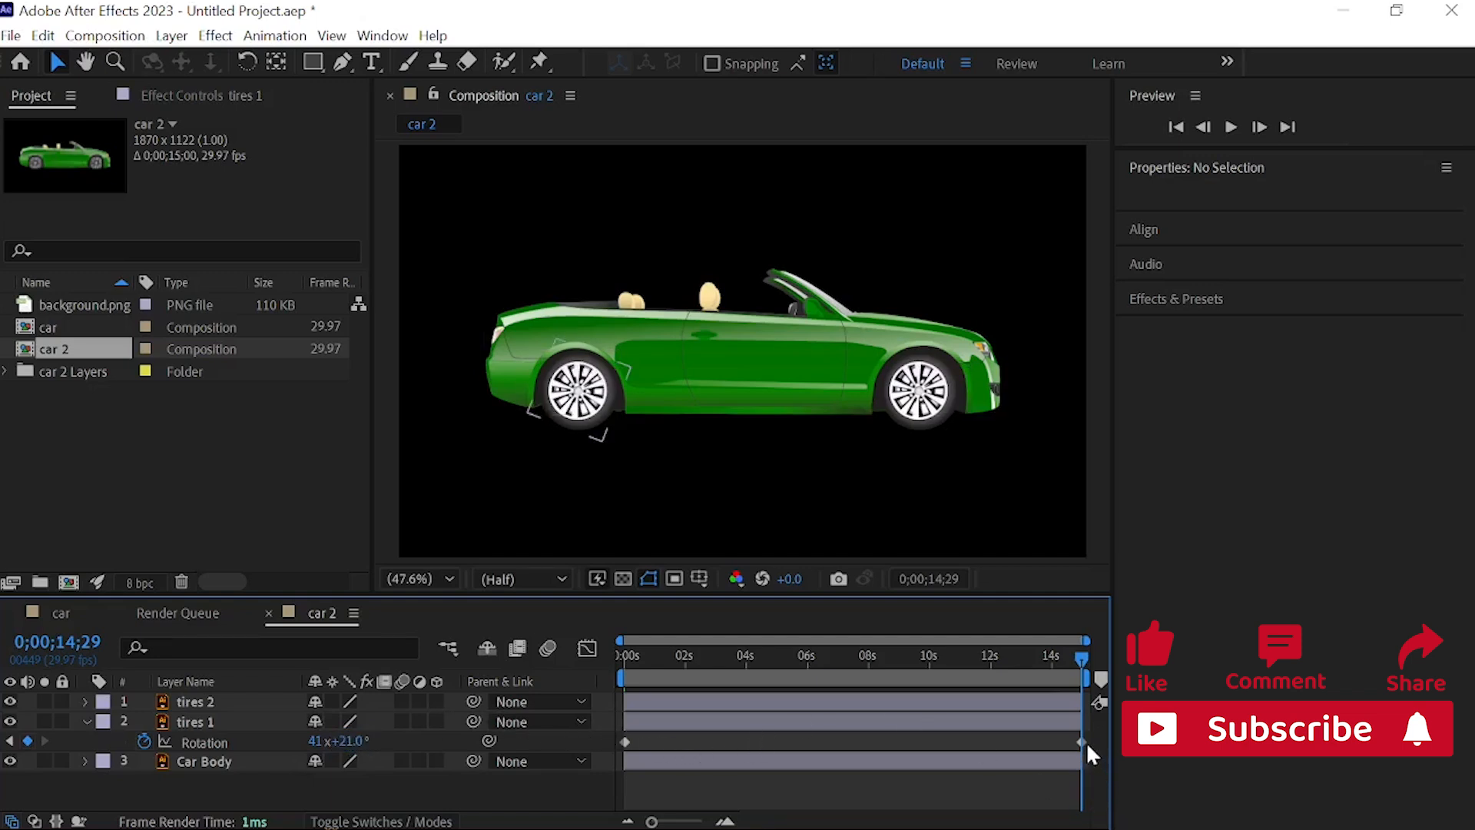
Step: Apply Easy Ease to both Rotation keyframes of tires 1 and collapse the layer's properties
{"action": "left_click_drag", "start_coordinate": [1086, 740], "coordinate": [617, 735]}
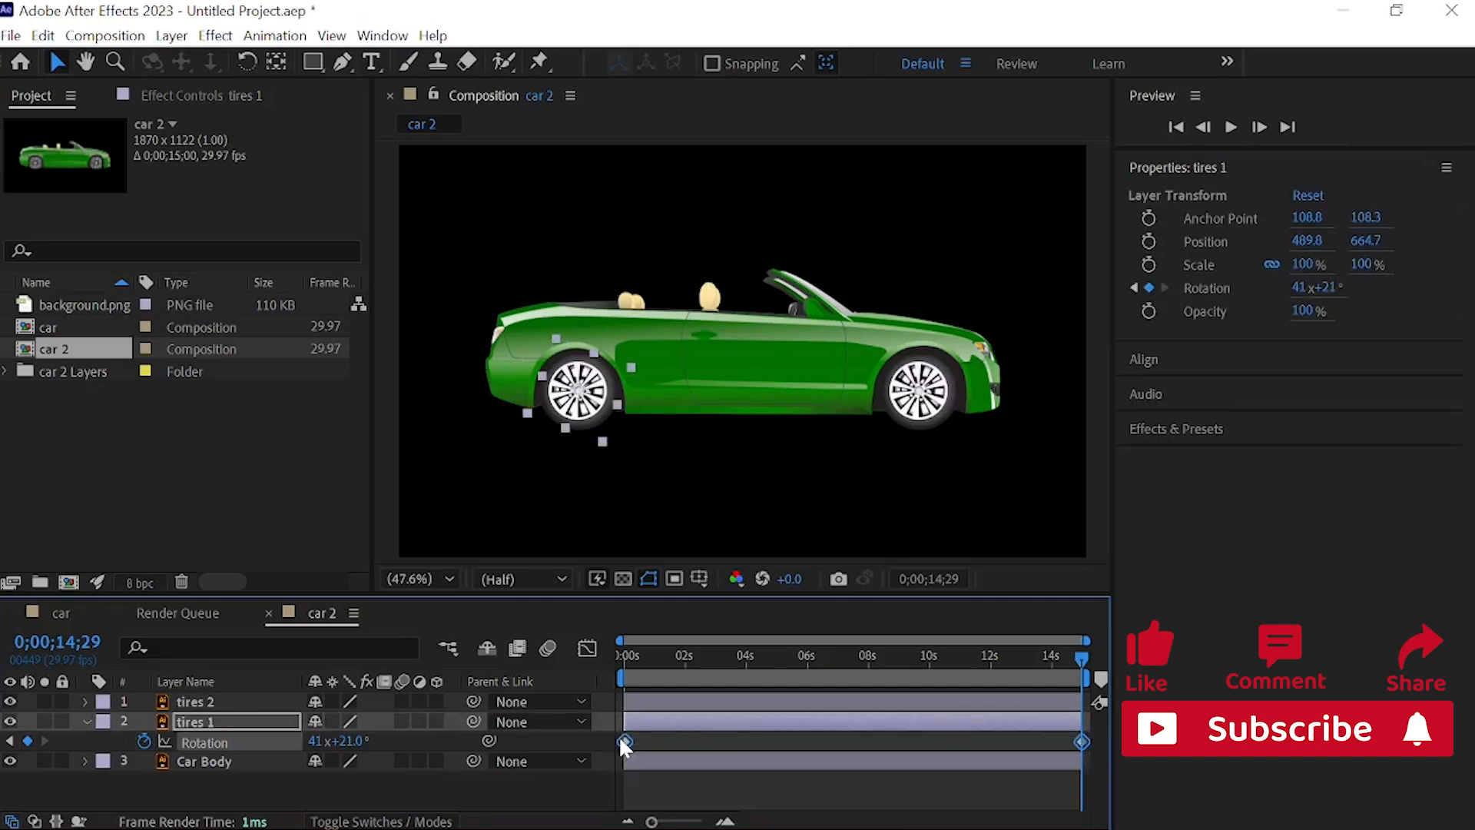
{"action": "right_click", "coordinate": [625, 742]}
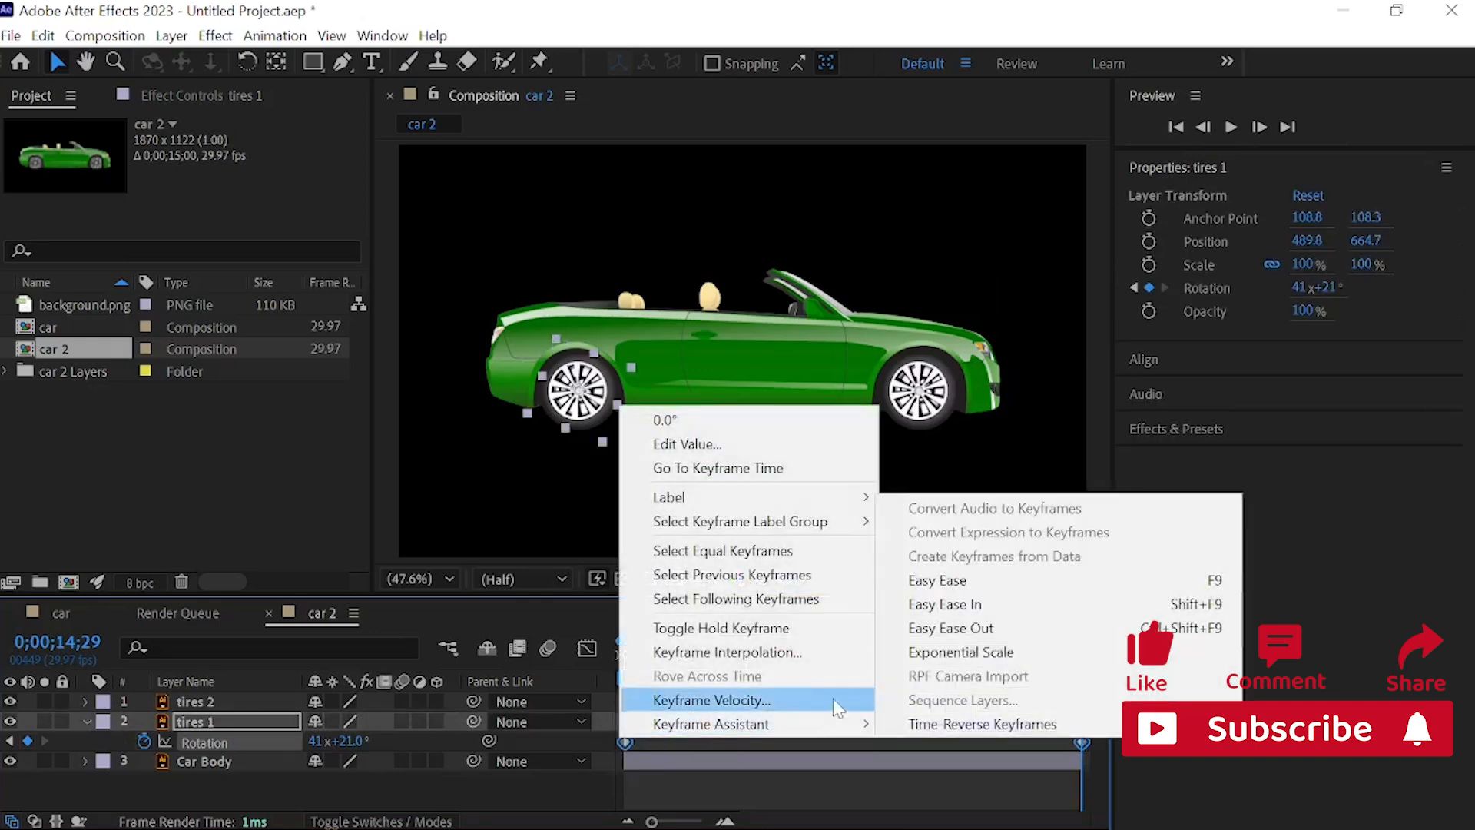
{"action": "left_click", "coordinate": [966, 588]}
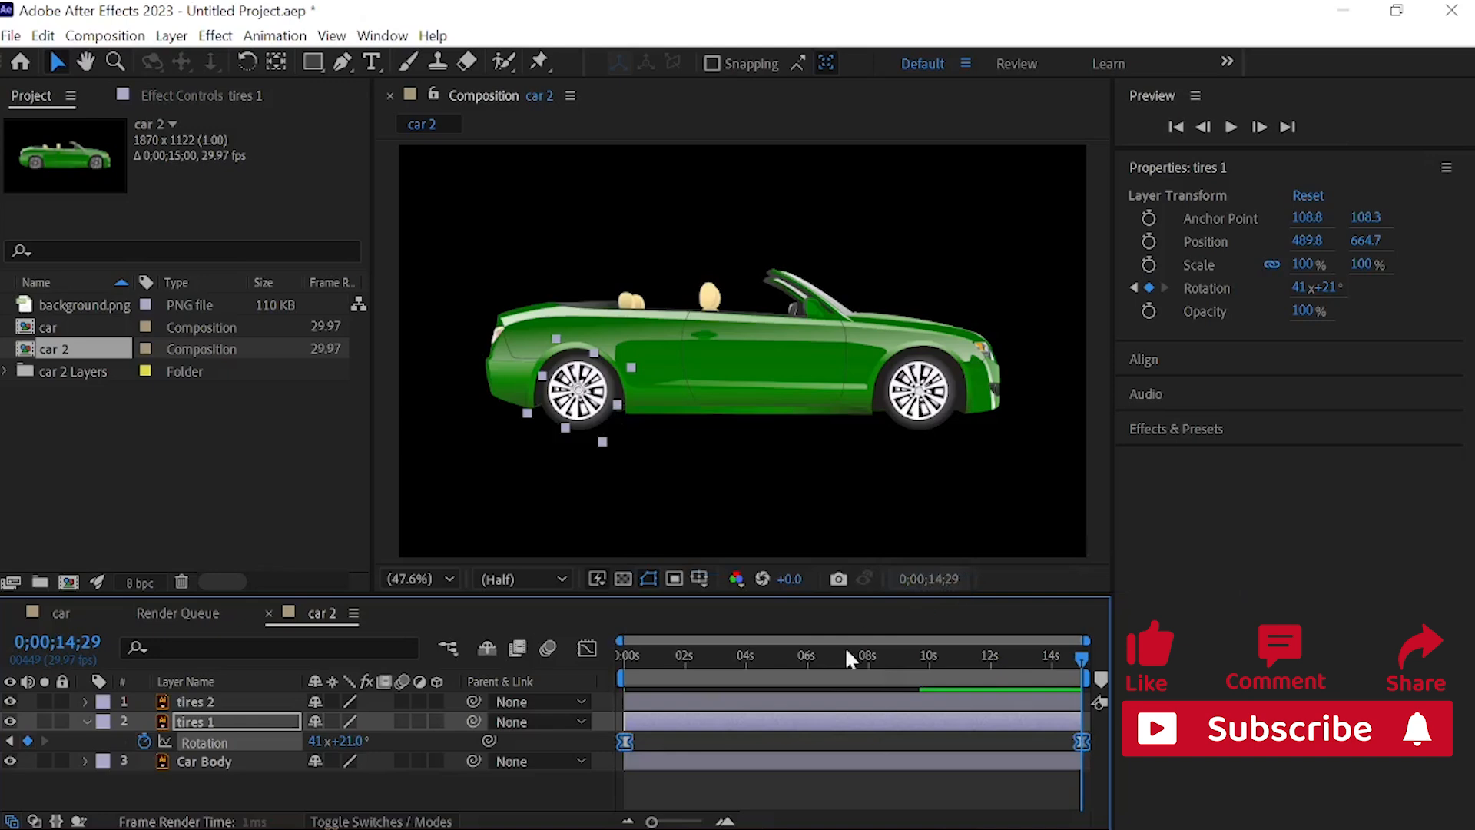
{"action": "left_click", "coordinate": [85, 721]}
Step: Preview both wheels rotating from the start of the car 2 composition
{"action": "left_click_drag", "start_coordinate": [841, 654], "coordinate": [512, 592]}
{"action": "key", "text": "space"}
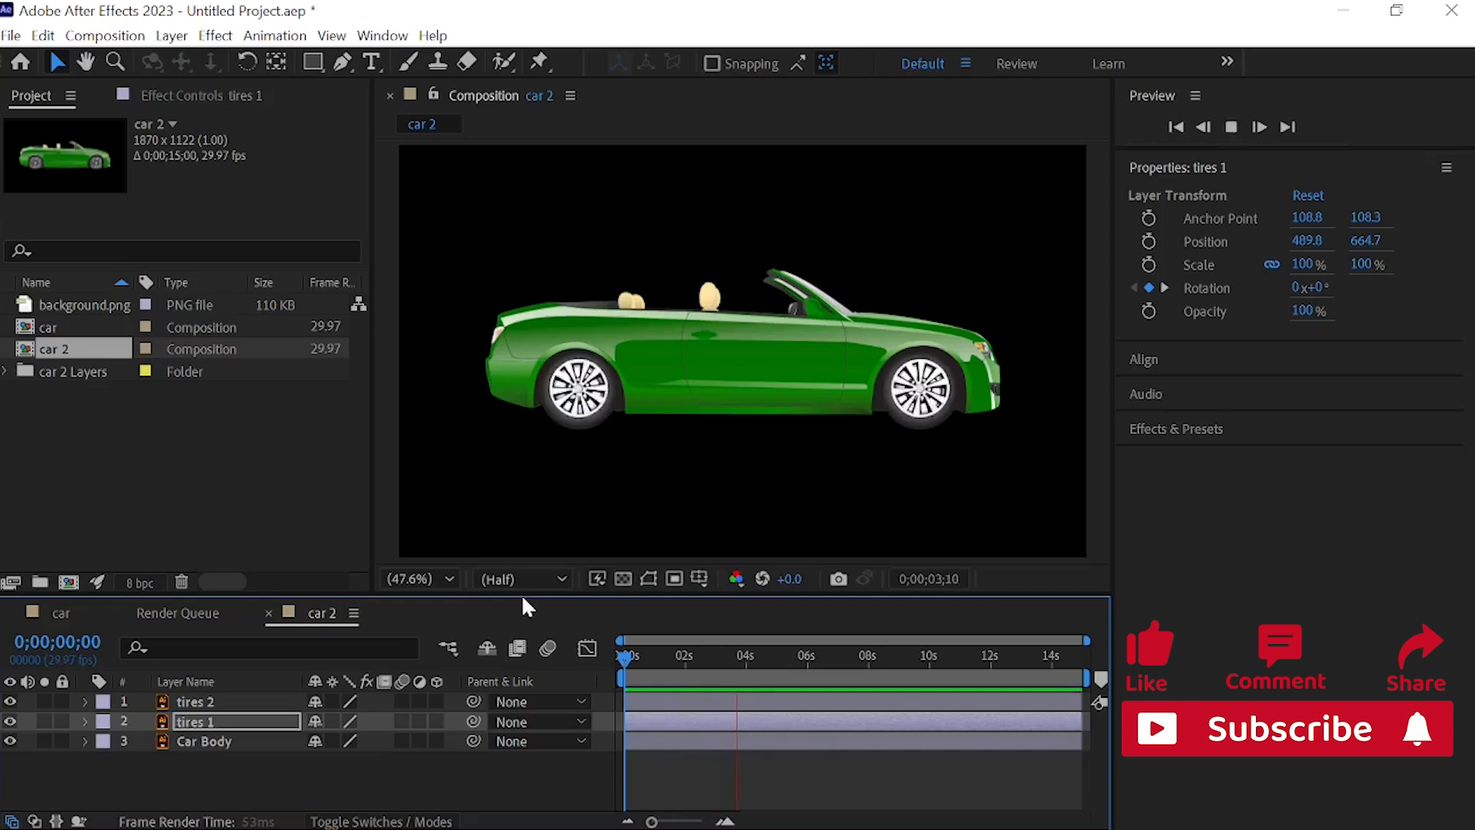
{"action": "key", "text": "space"}
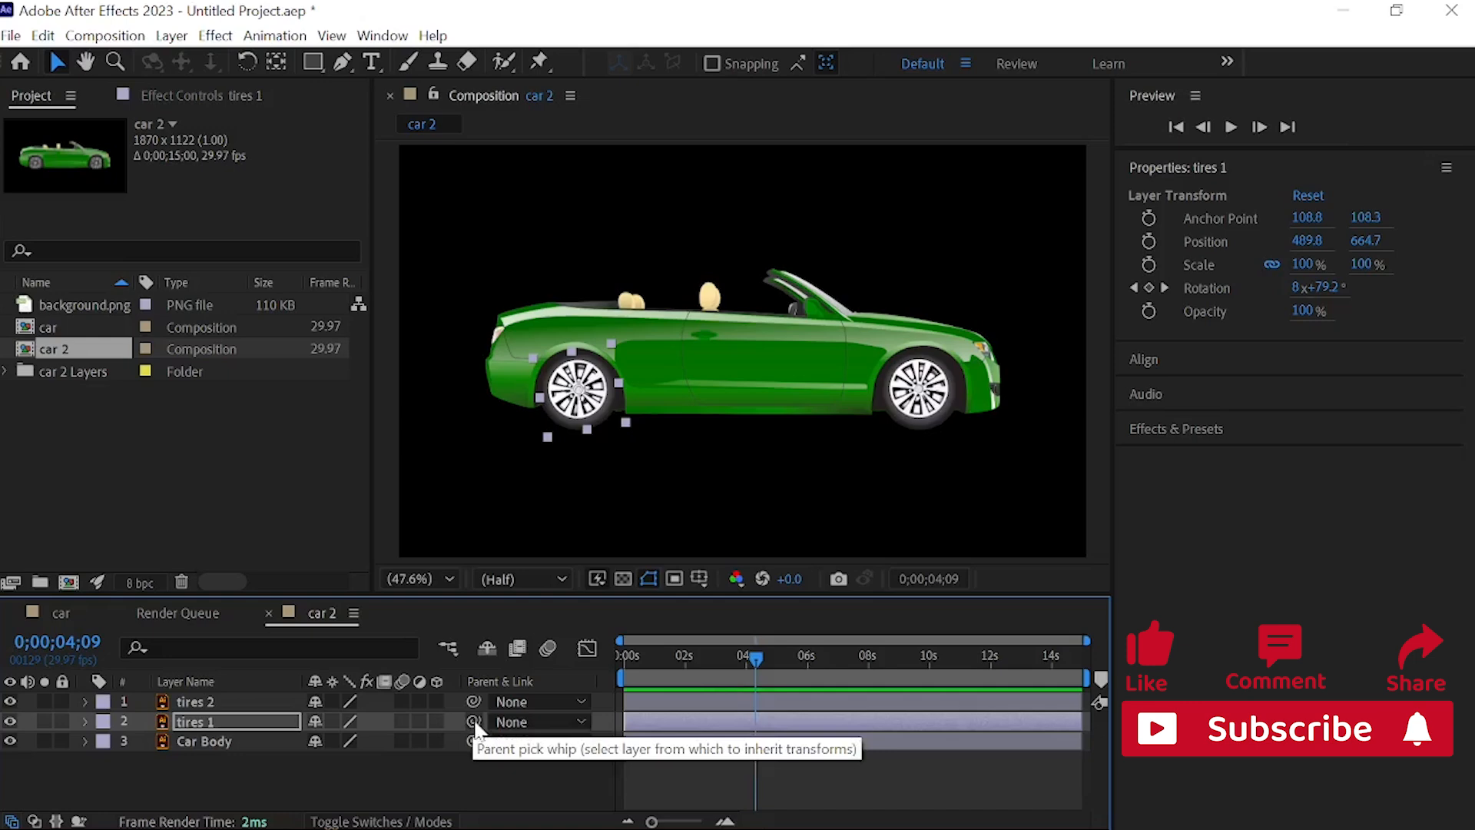
Step: Parent the tires 1 and tires 2 layers to Car Body and return to 0 seconds
{"action": "left_click_drag", "start_coordinate": [474, 722], "coordinate": [269, 740]}
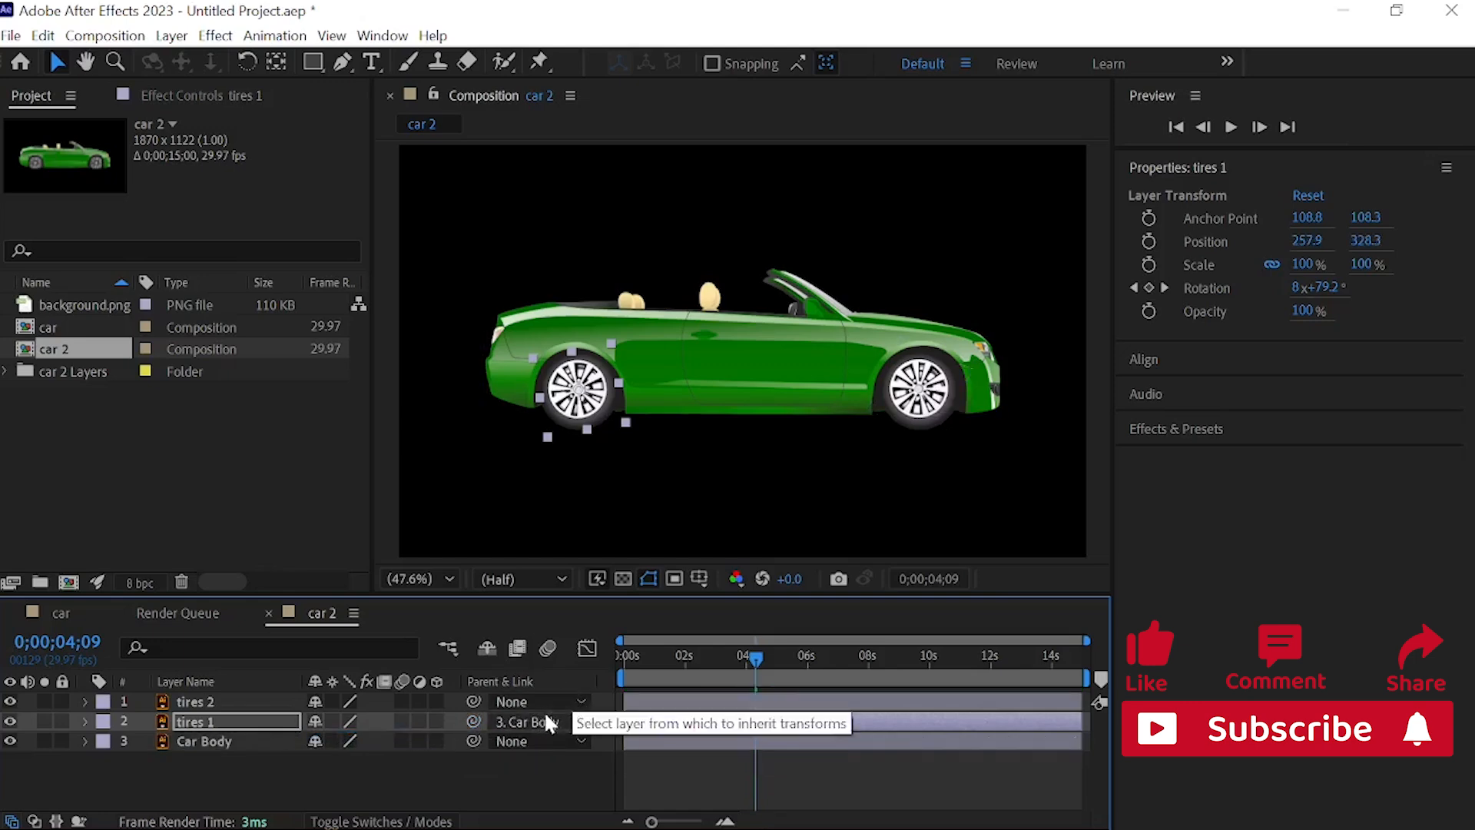
{"action": "left_click", "coordinate": [570, 726]}
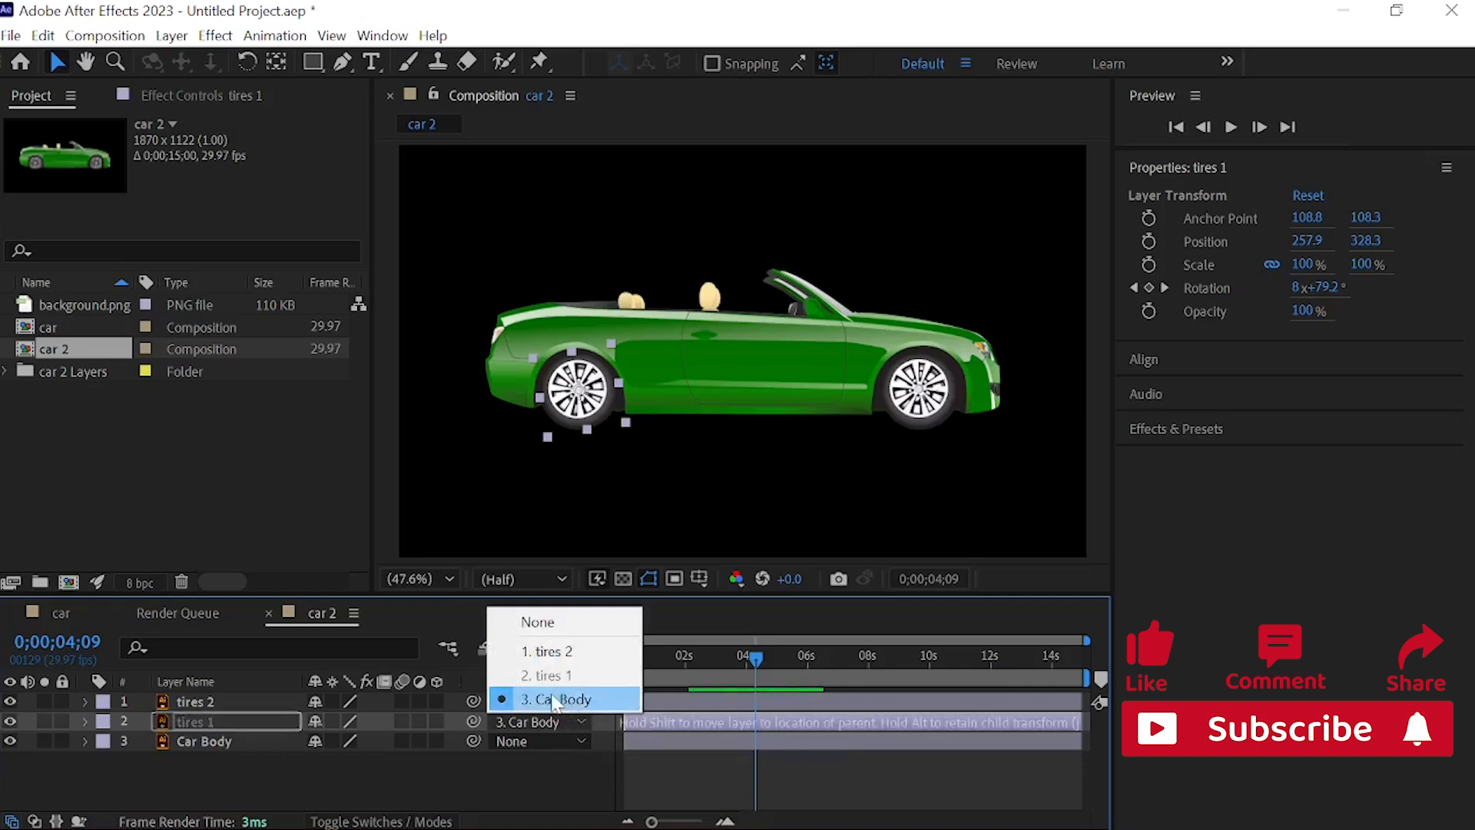
{"action": "left_click", "coordinate": [553, 698]}
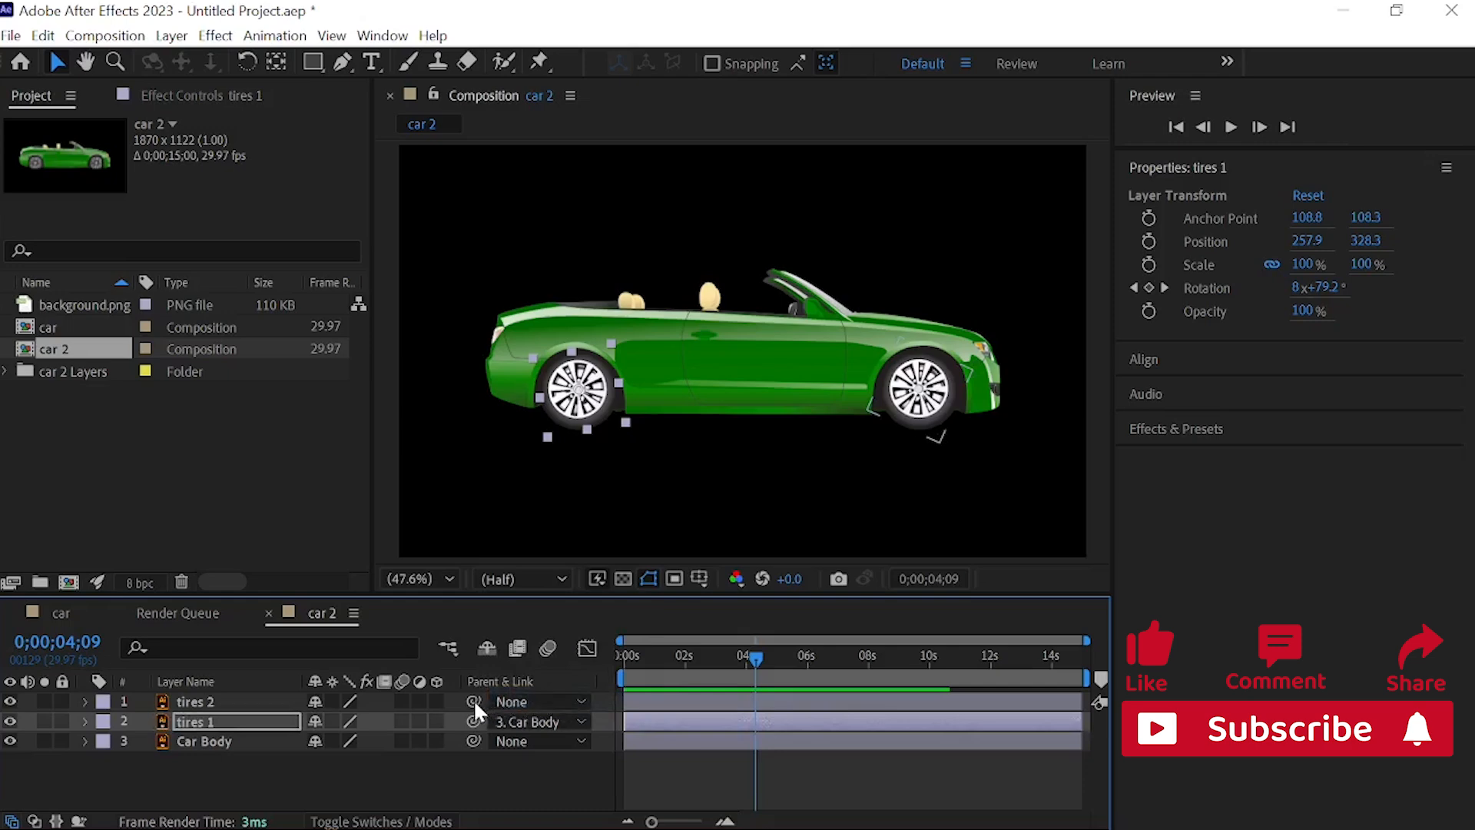
{"action": "left_click", "coordinate": [565, 701]}
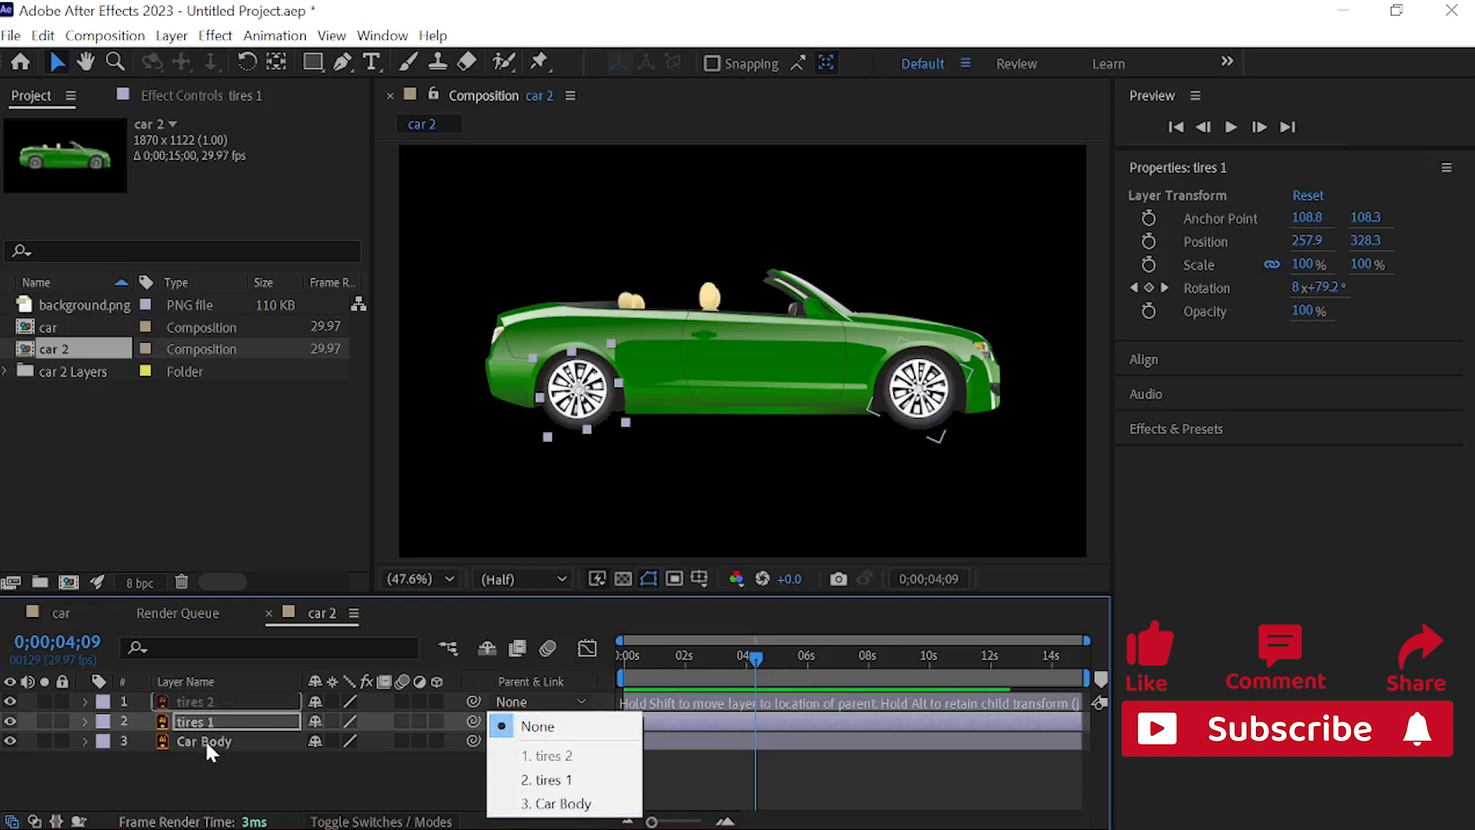
{"action": "left_click", "coordinate": [575, 803]}
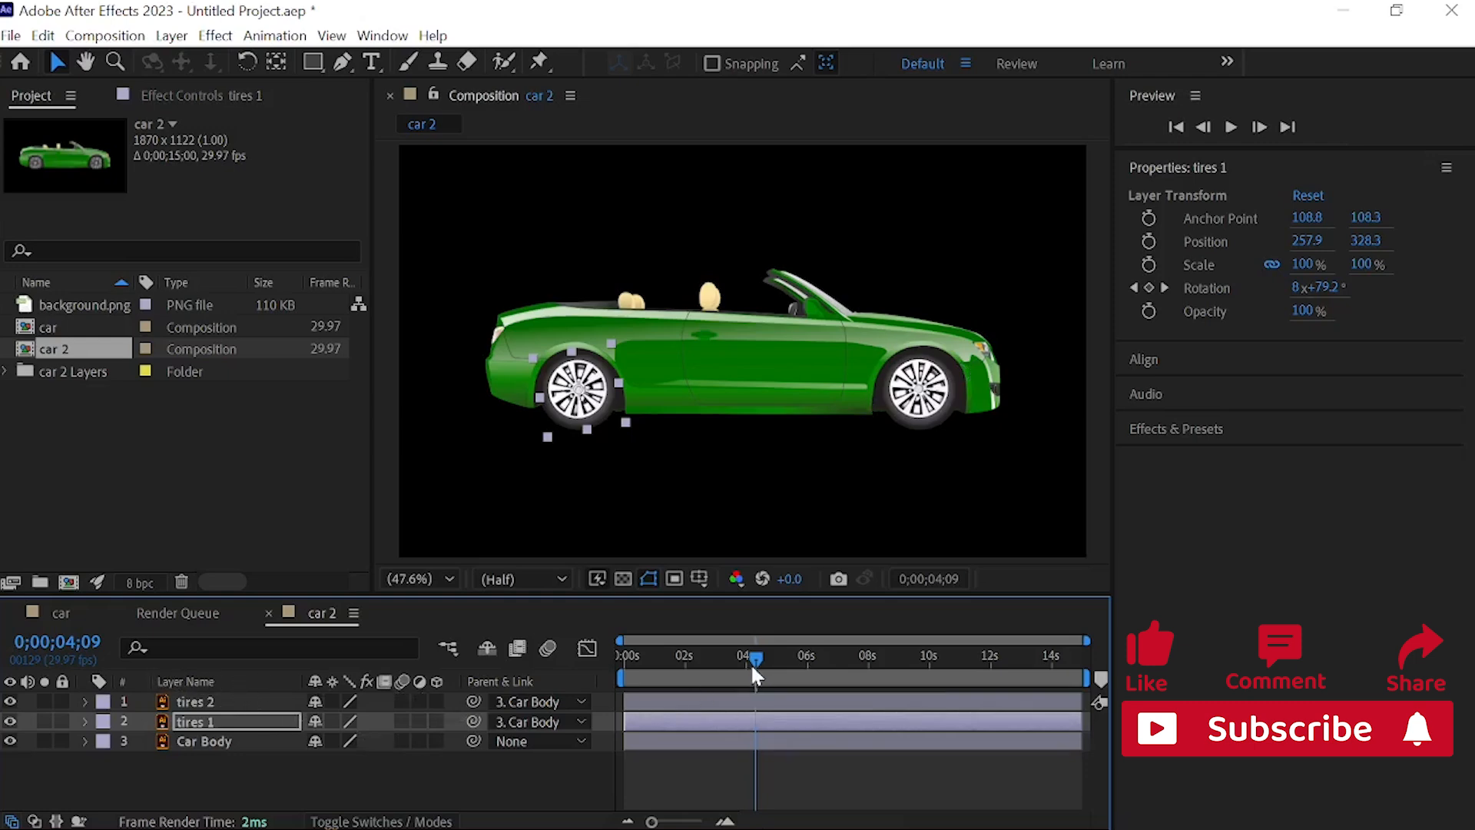
{"action": "left_click_drag", "start_coordinate": [756, 658], "coordinate": [579, 655]}
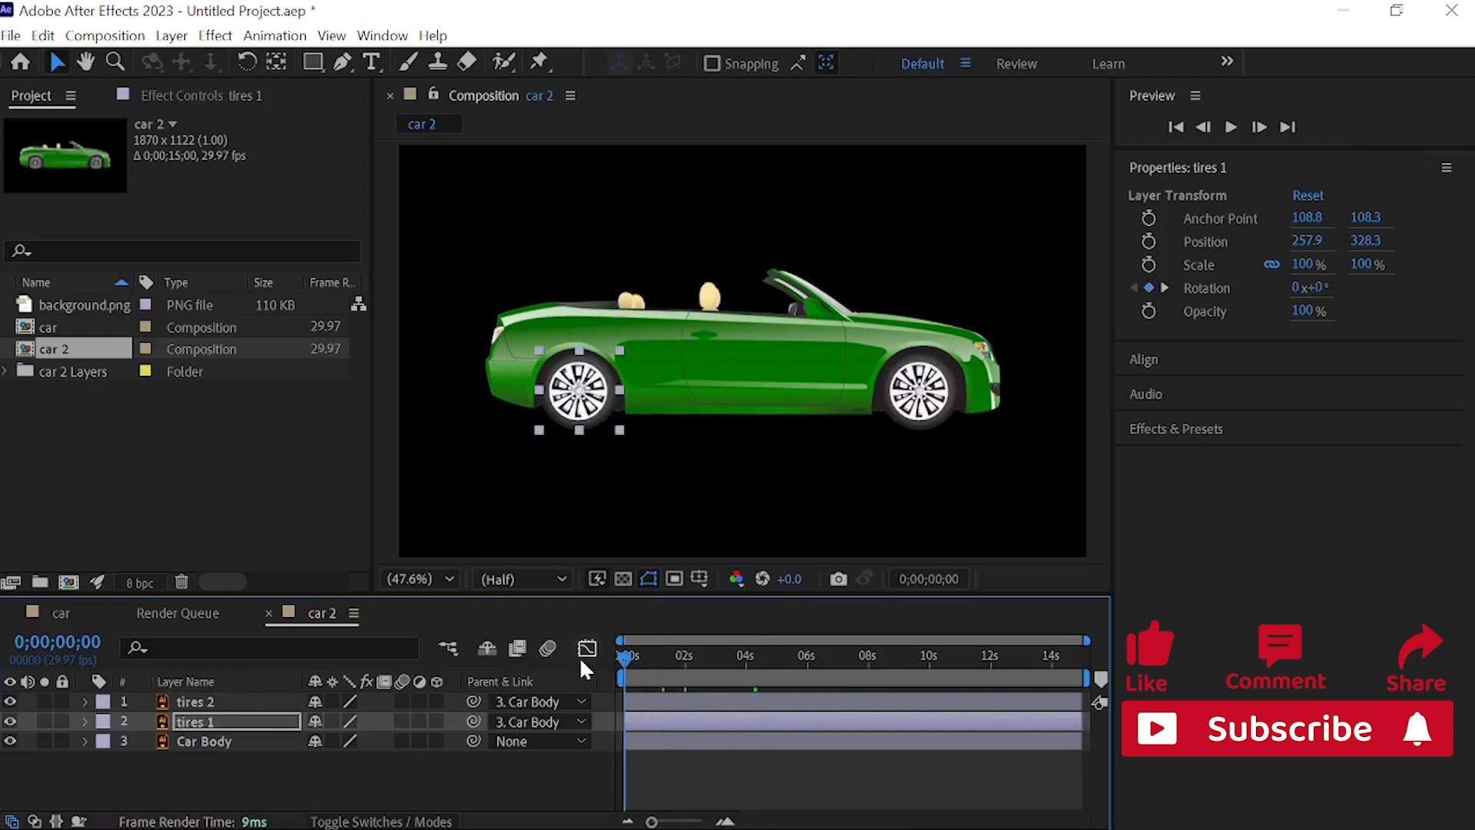
Step: Add the car 2 composition to the car composition and place it above the background.png layer
{"action": "left_click", "coordinate": [67, 610]}
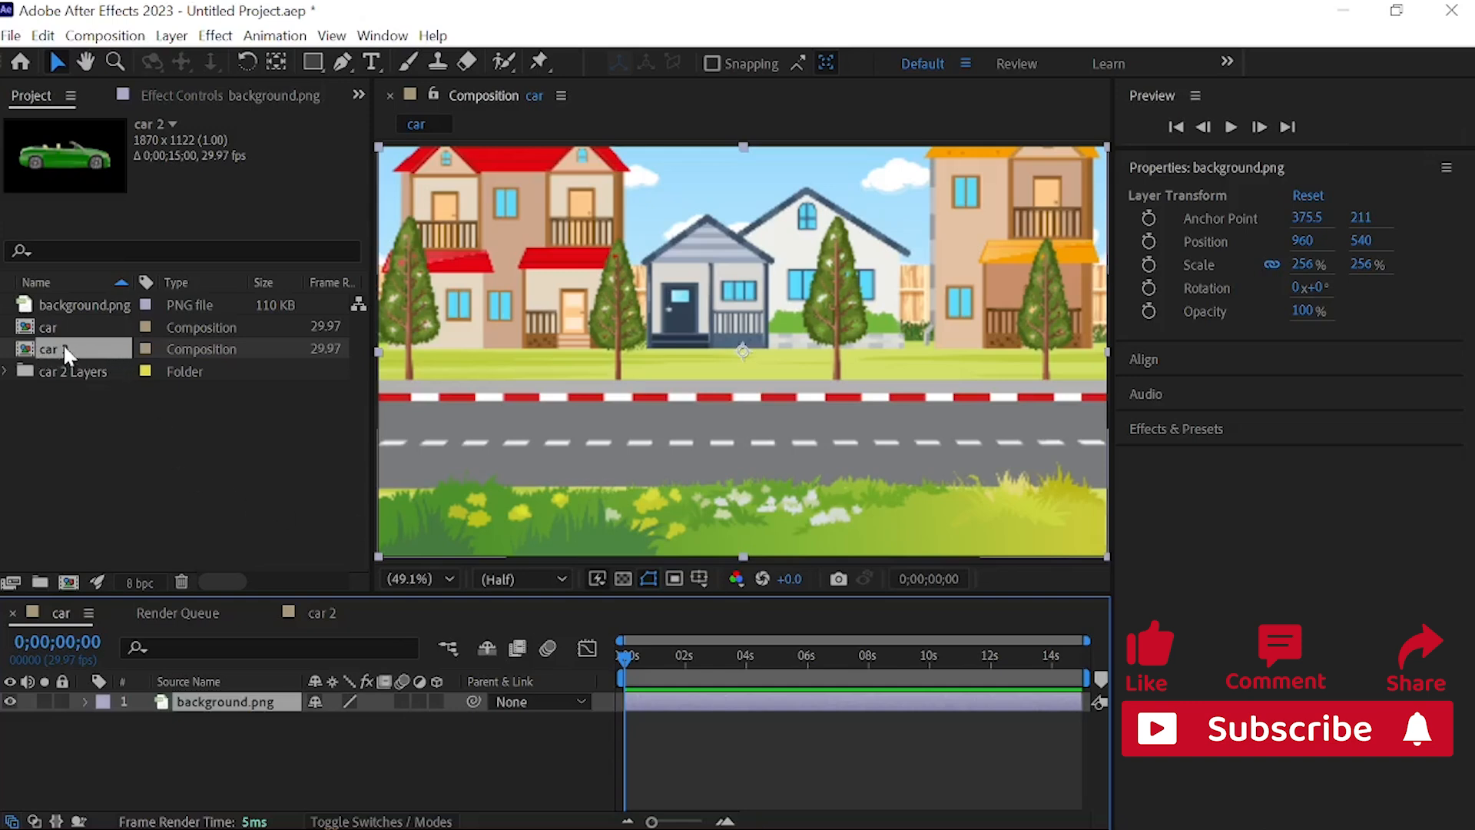
{"action": "left_click_drag", "start_coordinate": [63, 344], "coordinate": [121, 705]}
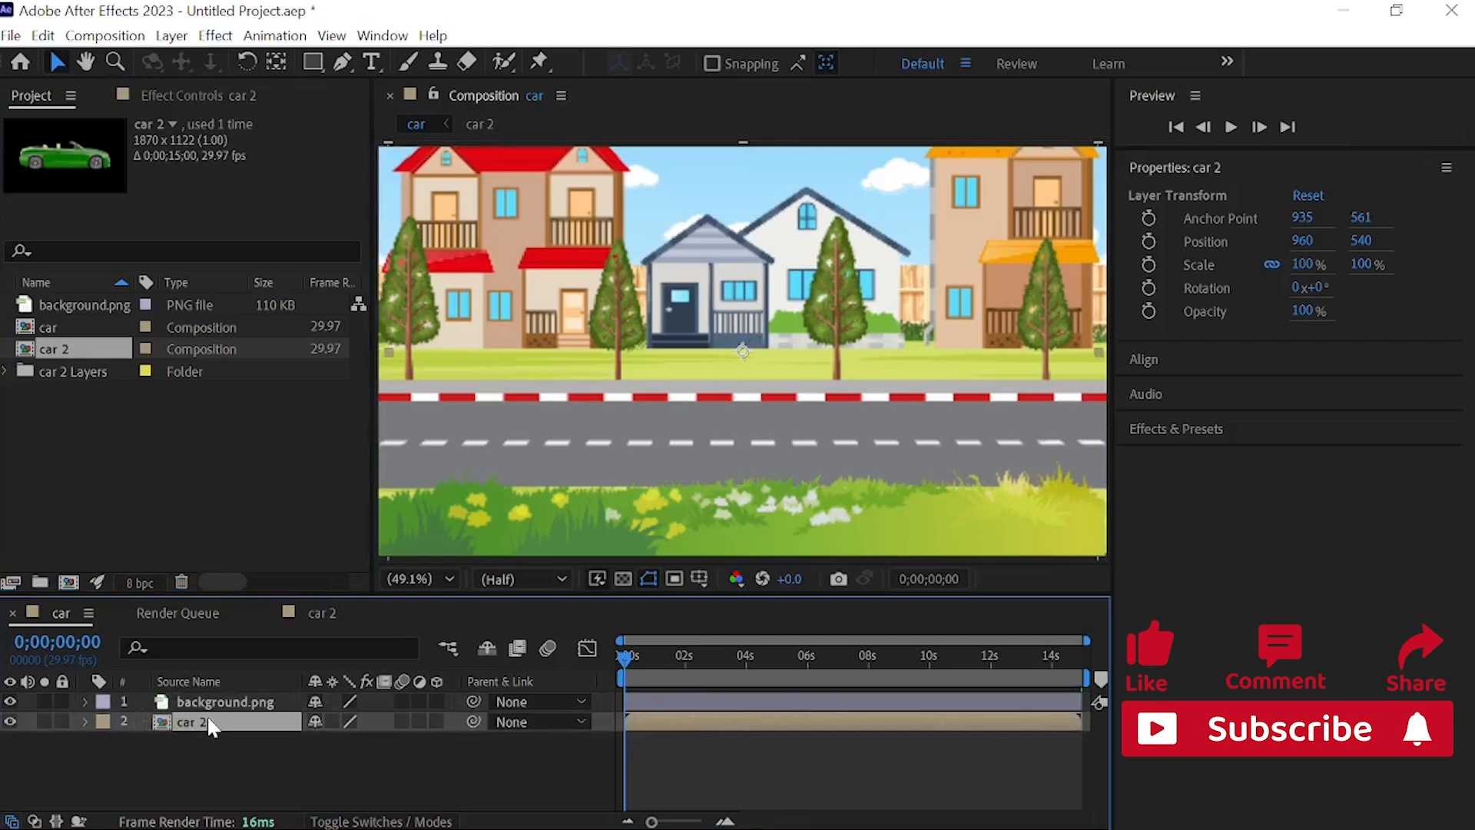
{"action": "left_click_drag", "start_coordinate": [212, 726], "coordinate": [206, 712]}
{"action": "left_click_drag", "start_coordinate": [209, 711], "coordinate": [214, 702]}
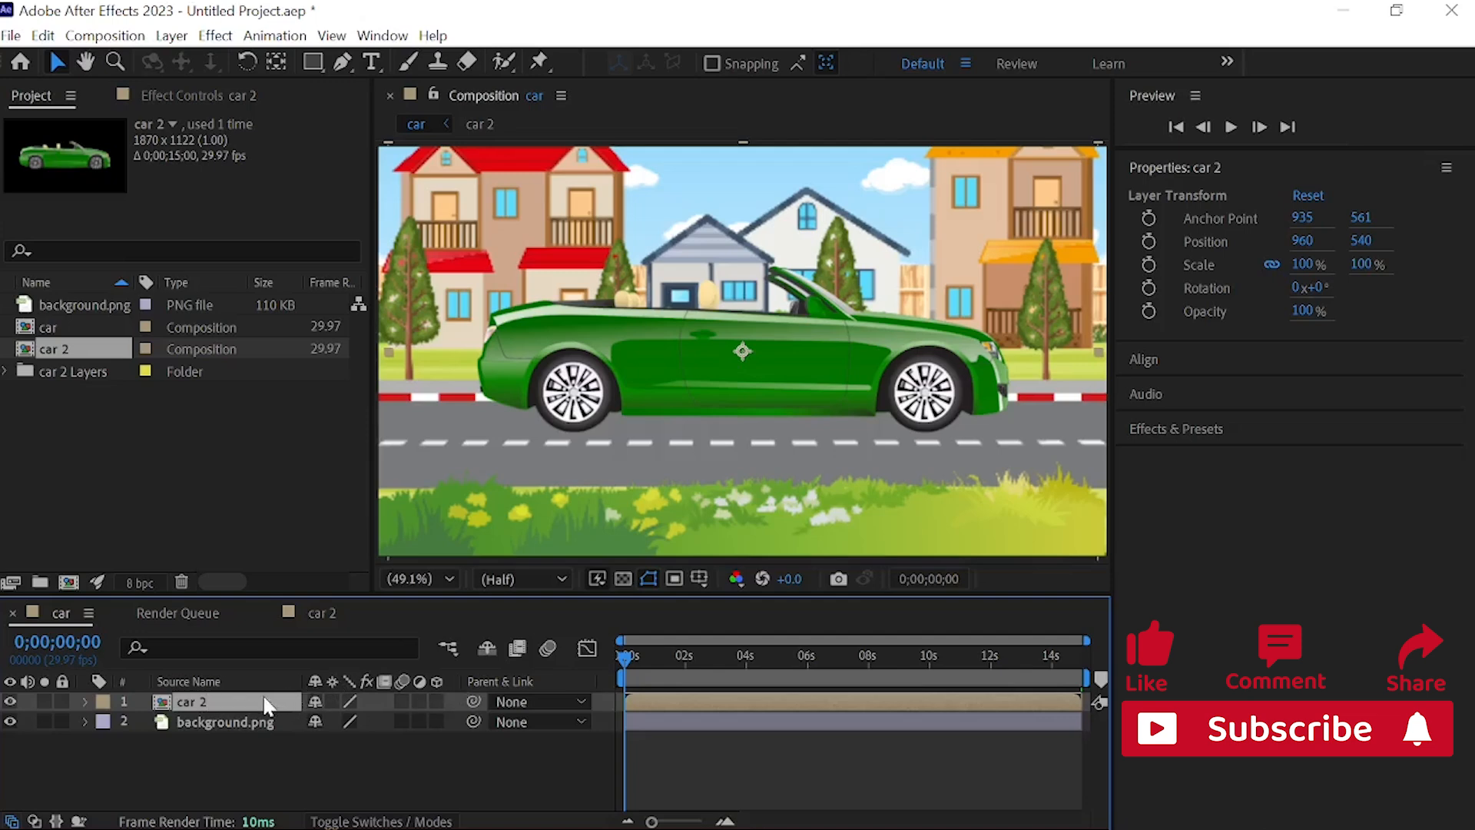
Step: Scale the car 2 layer to 69% and lower it onto the road at Position 960, 745
{"action": "key", "text": "s"}
{"action": "left_click", "coordinate": [342, 721]}
{"action": "type", "text": "21"}
{"action": "key", "text": "Return"}
{"action": "left_click_drag", "start_coordinate": [275, 744], "coordinate": [327, 746]}
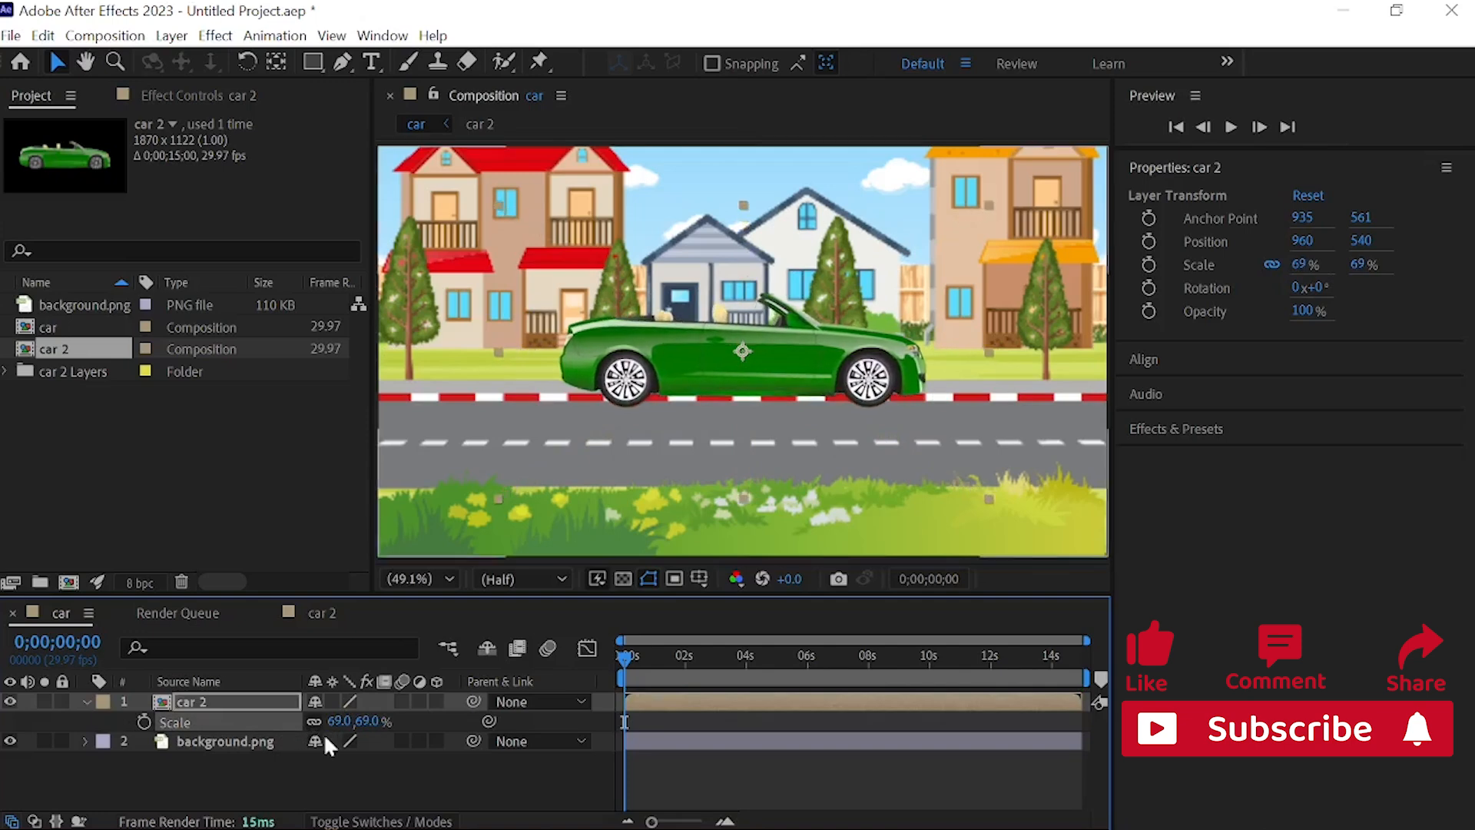
{"action": "key", "text": "p"}
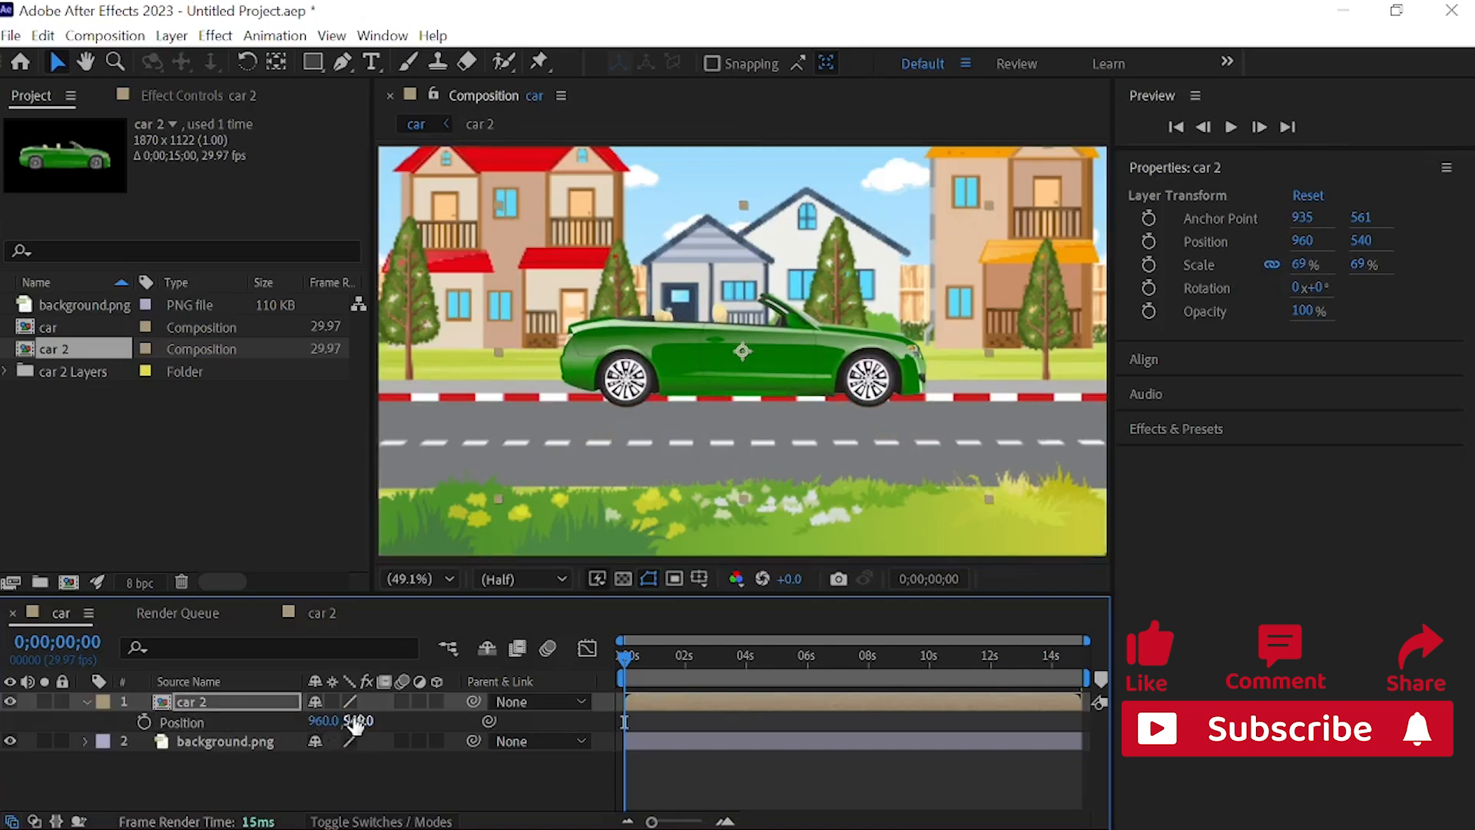
{"action": "left_click_drag", "start_coordinate": [355, 721], "coordinate": [551, 760]}
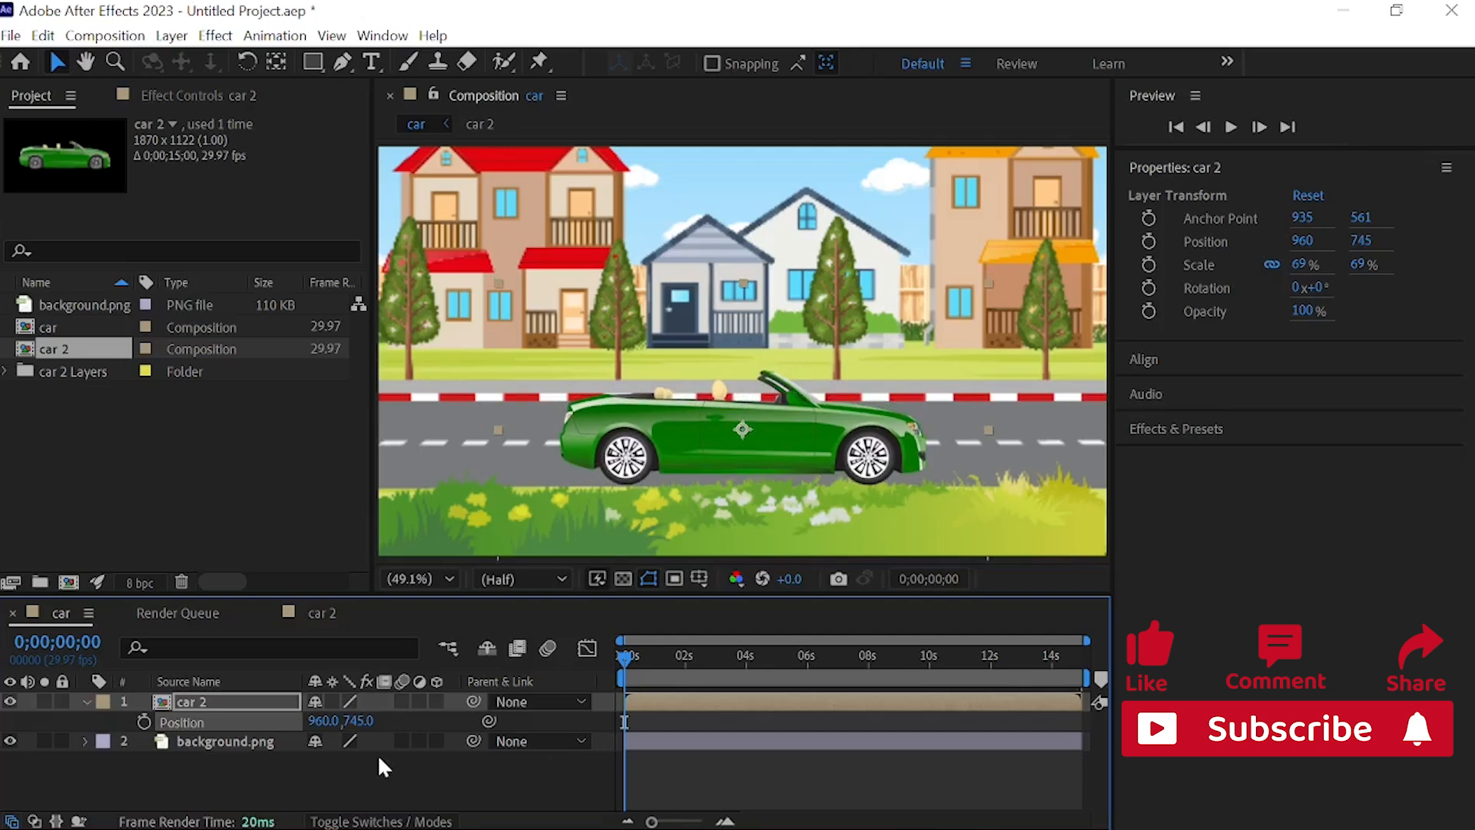
Step: Scale the car 2 layer down to 60% and collapse its properties
{"action": "key", "text": "s"}
{"action": "left_click_drag", "start_coordinate": [334, 726], "coordinate": [313, 719]}
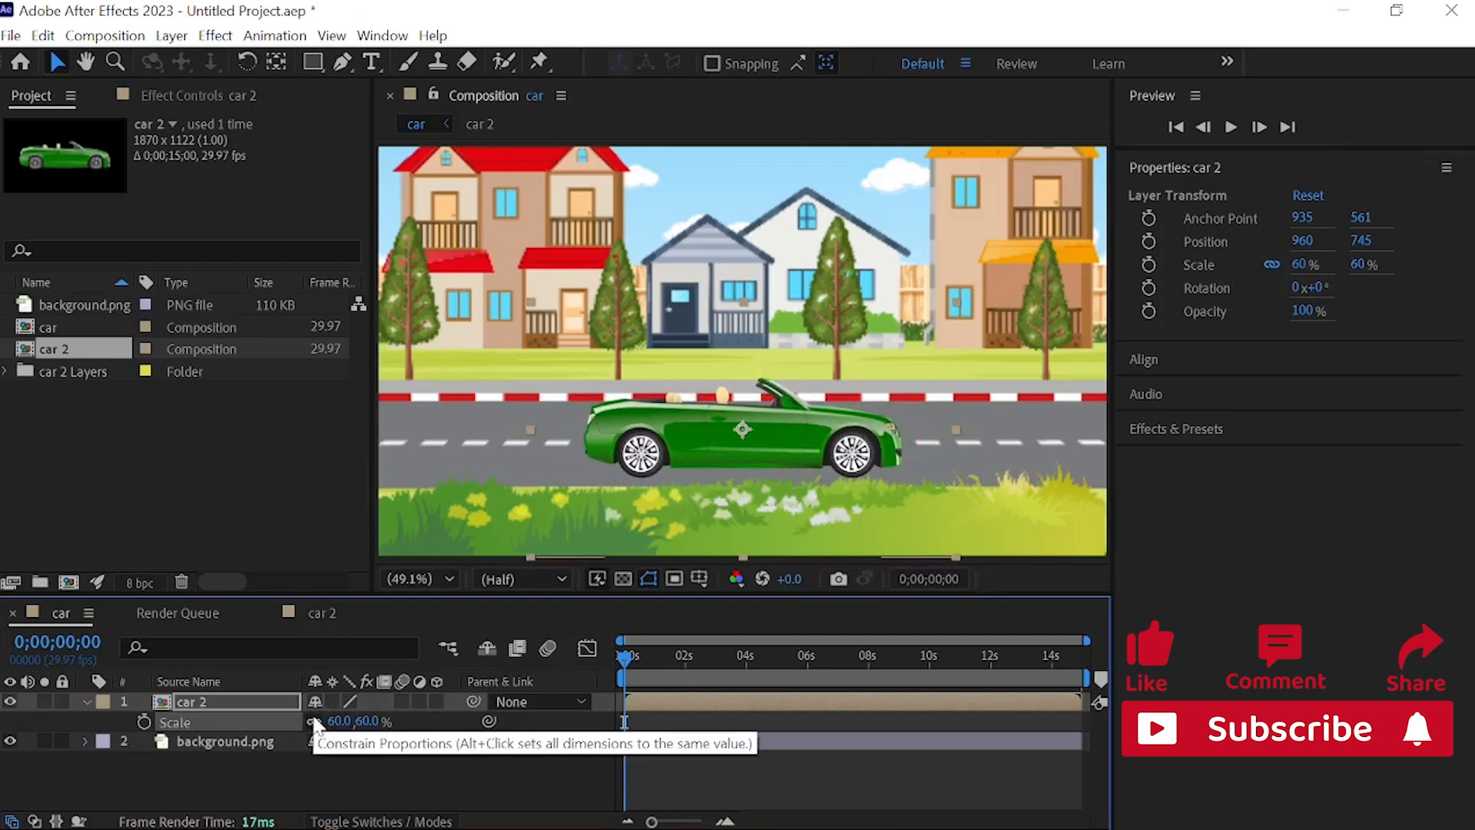
{"action": "left_click", "coordinate": [86, 696]}
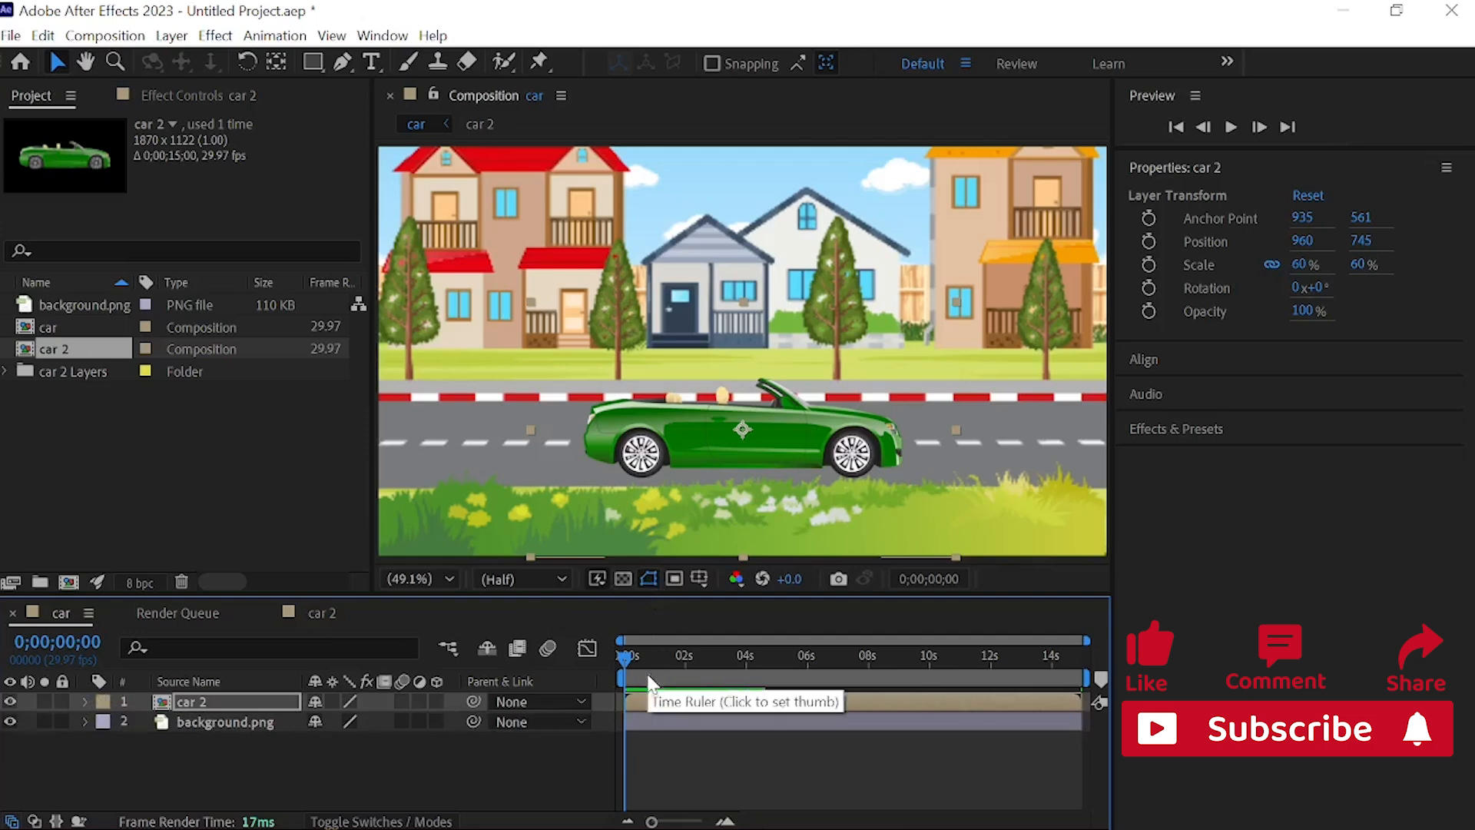
Step: Preview the car composition with the wheels spinning on the road, and return to 0 seconds
{"action": "key", "text": "space"}
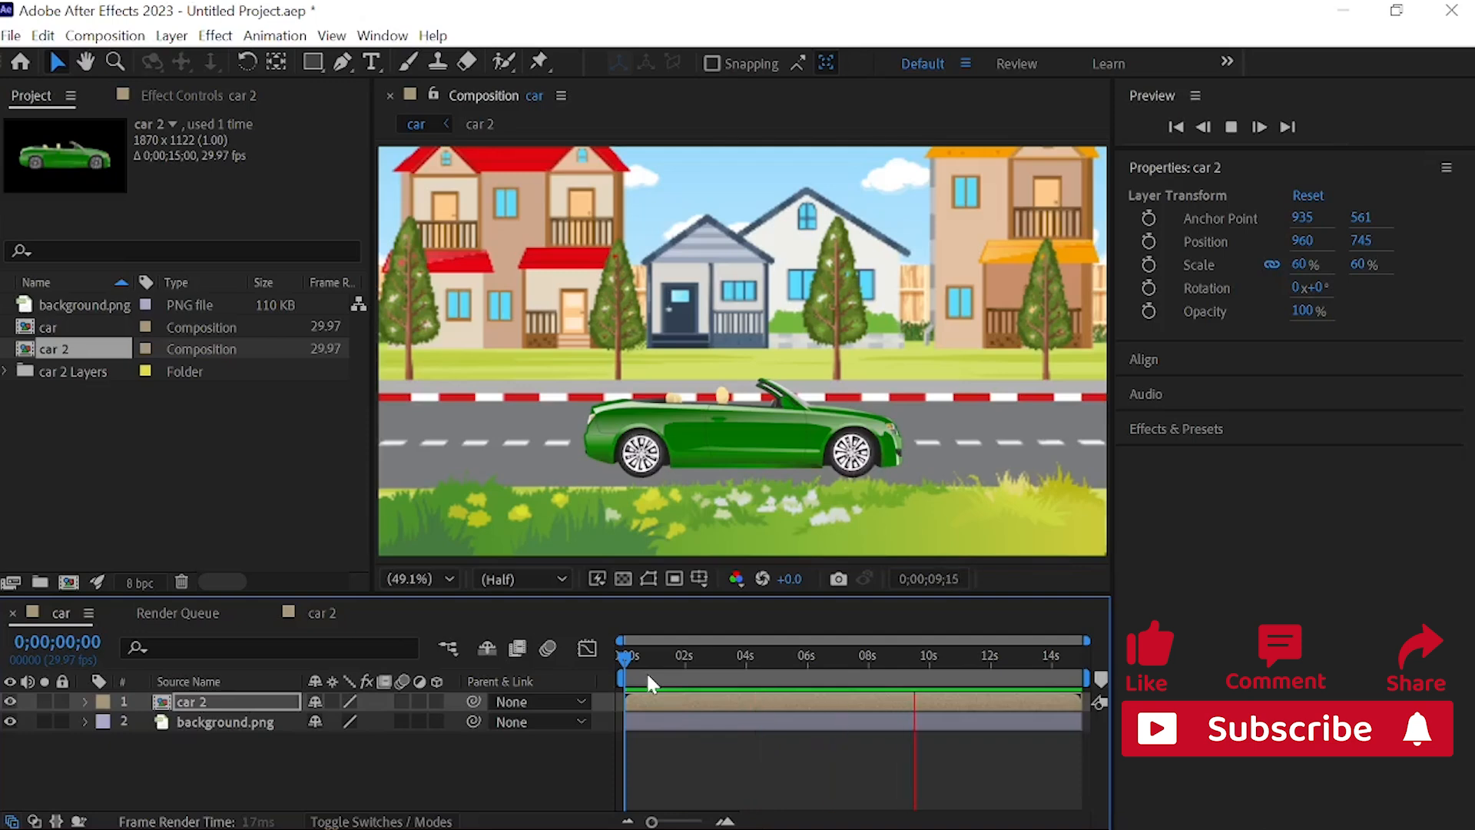
{"action": "key", "text": "space"}
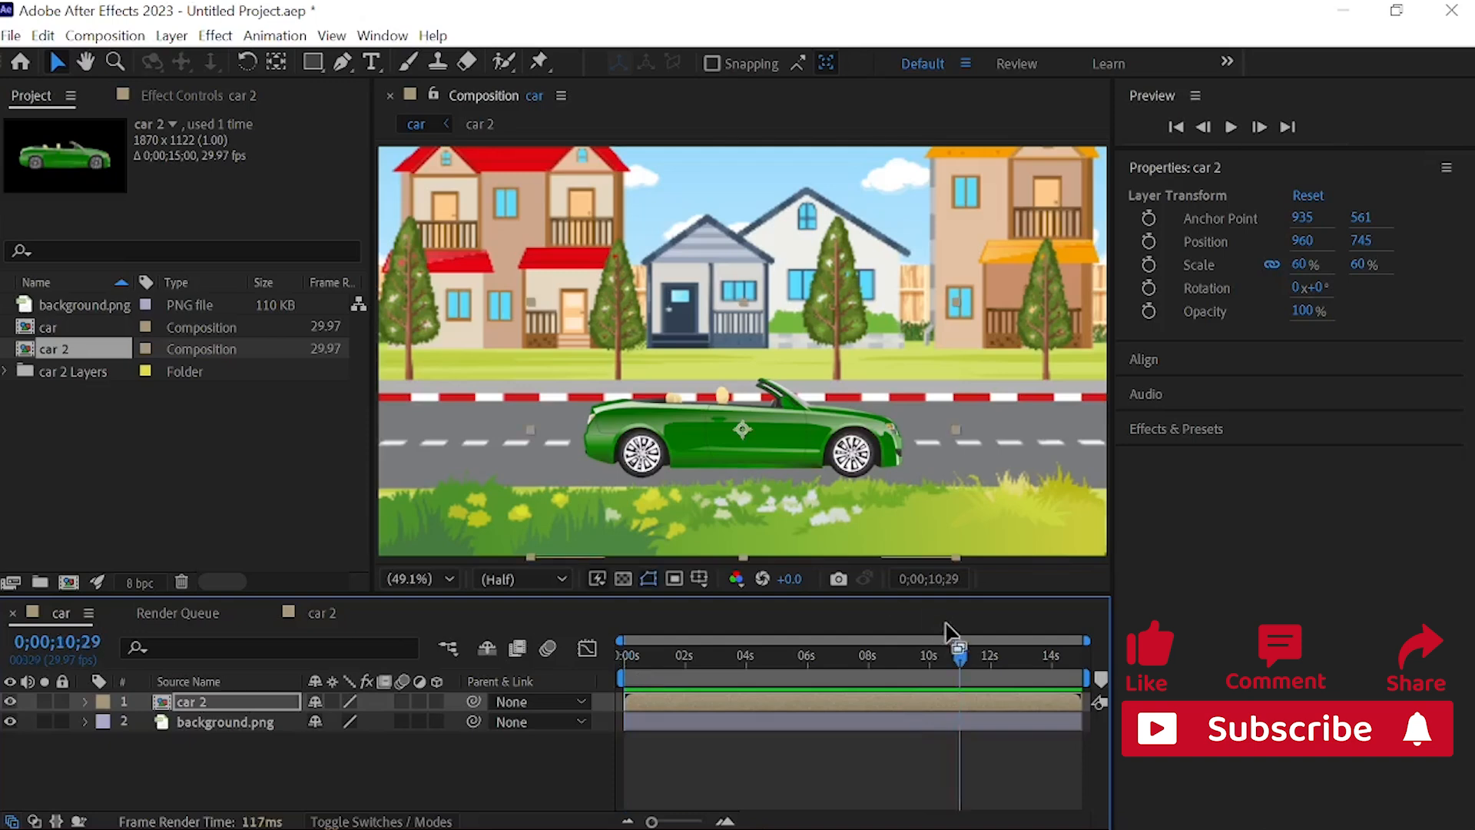
{"action": "left_click_drag", "start_coordinate": [962, 656], "coordinate": [527, 643]}
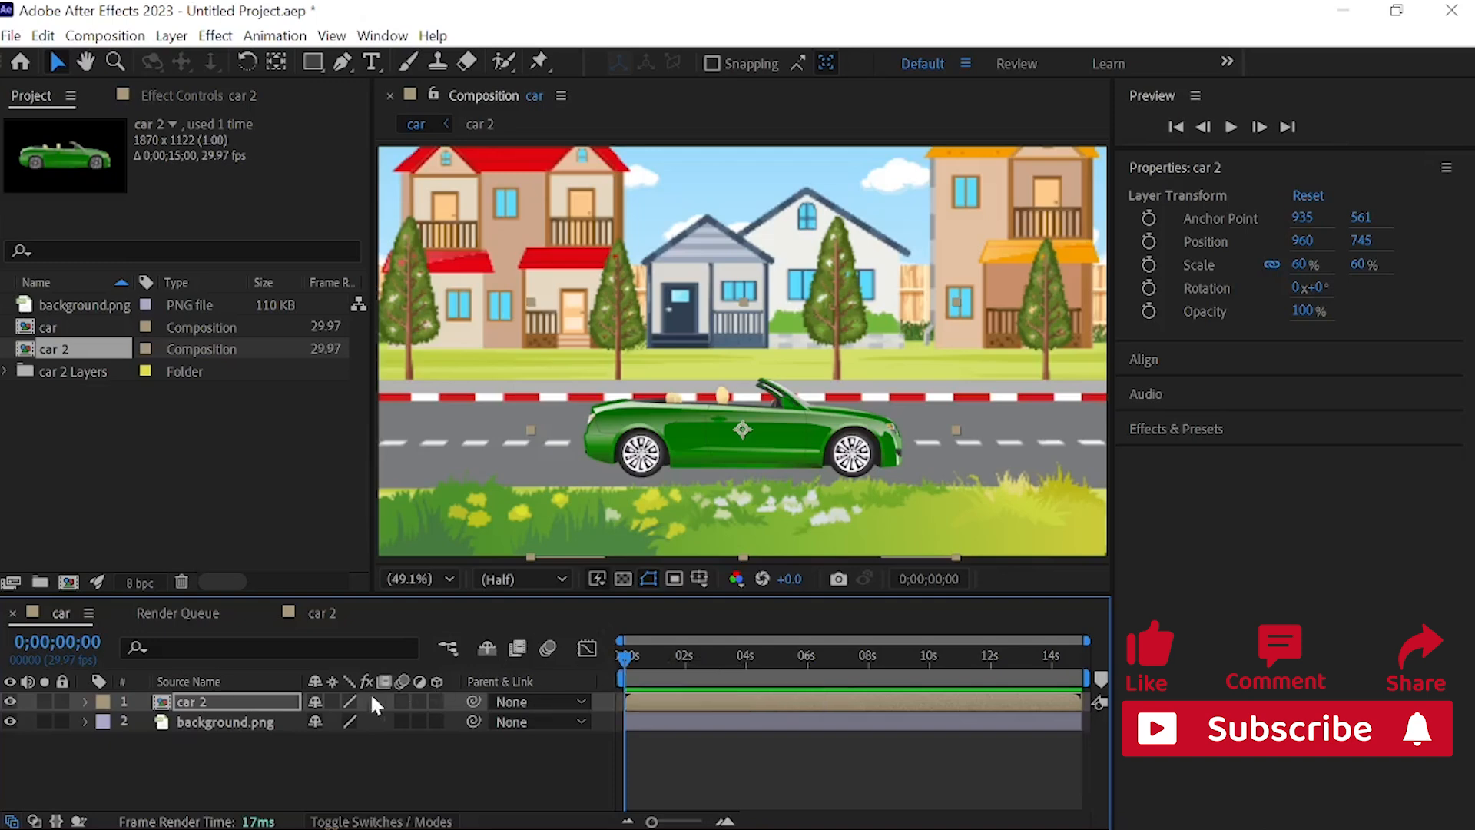
Step: Keyframe the car 2 layer's Position at 0 seconds with the car off-frame before the road's left end, at -522, 745
{"action": "left_click", "coordinate": [283, 699]}
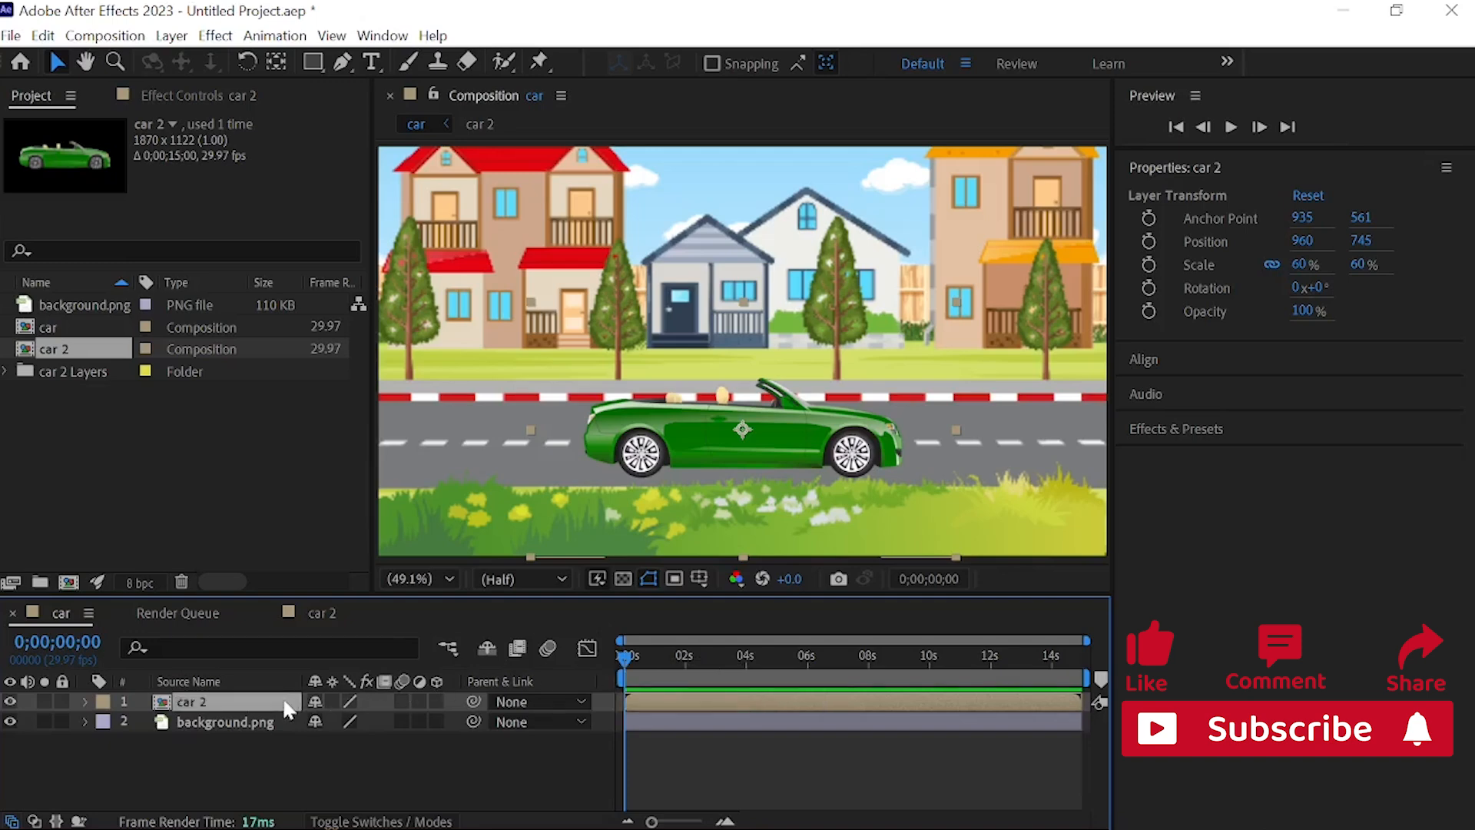
{"action": "key", "text": "p"}
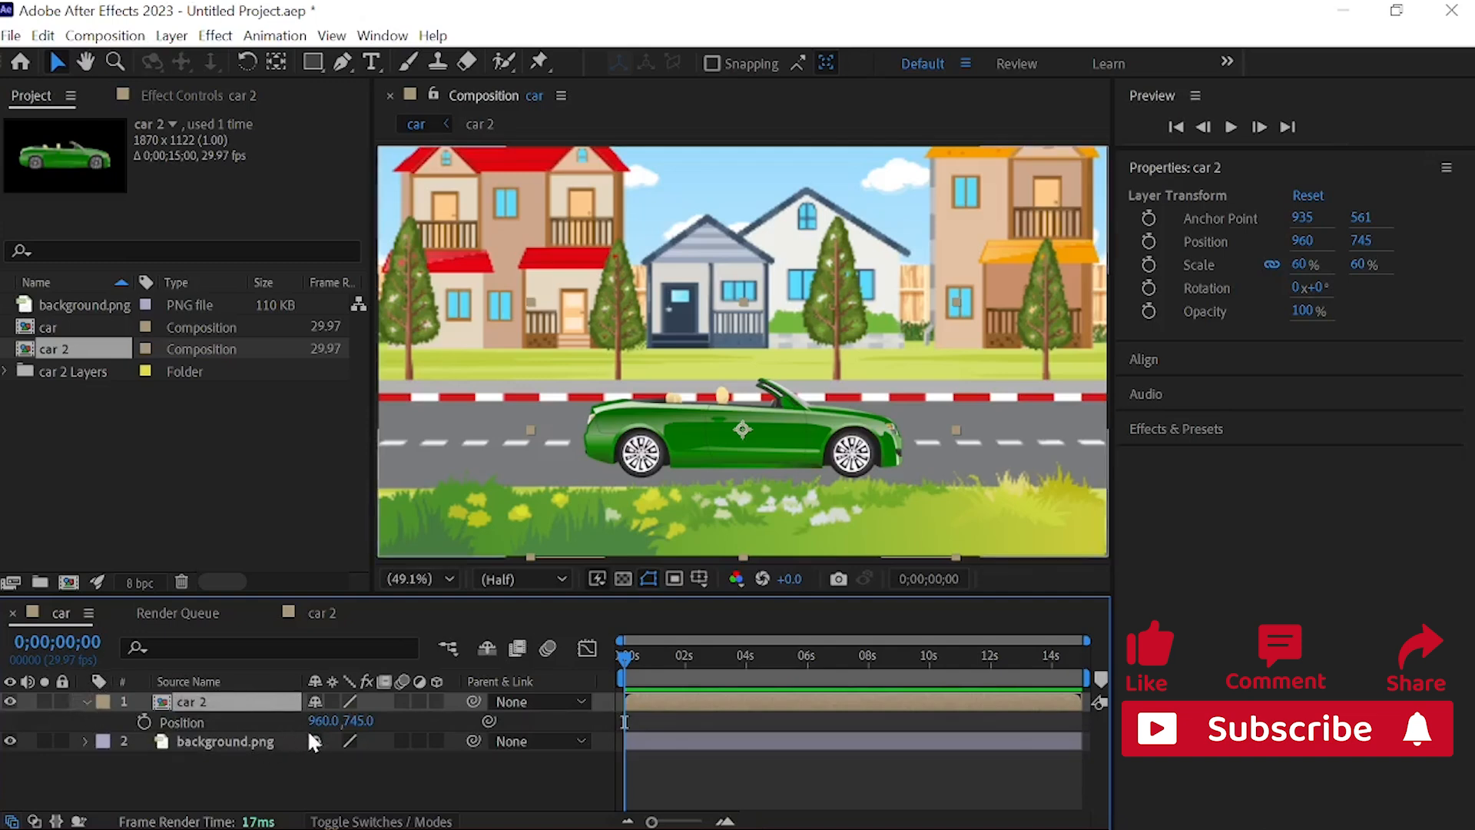
{"action": "left_click", "coordinate": [144, 723]}
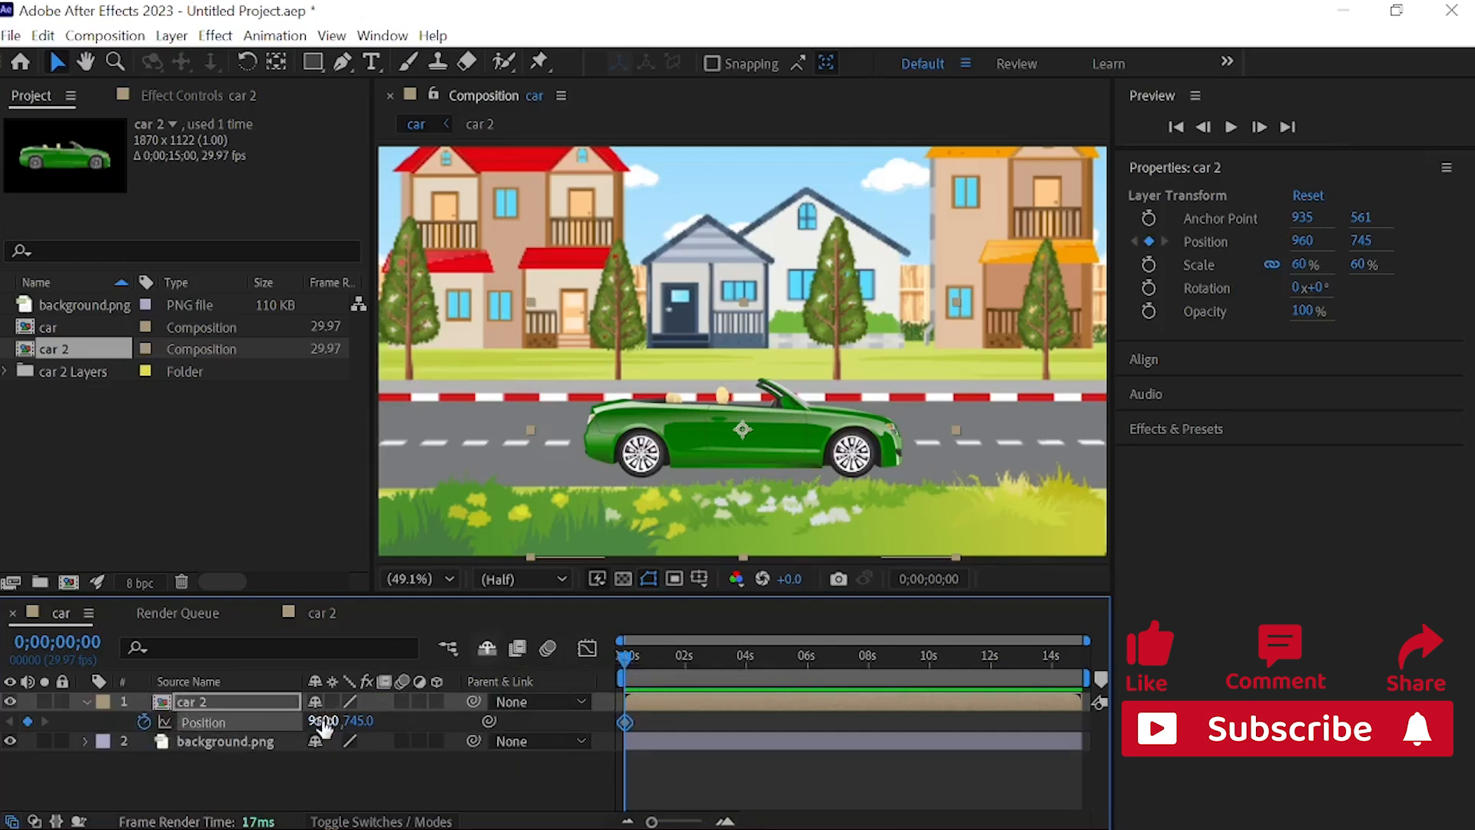
{"action": "left_click_drag", "start_coordinate": [322, 723], "coordinate": [2, 761]}
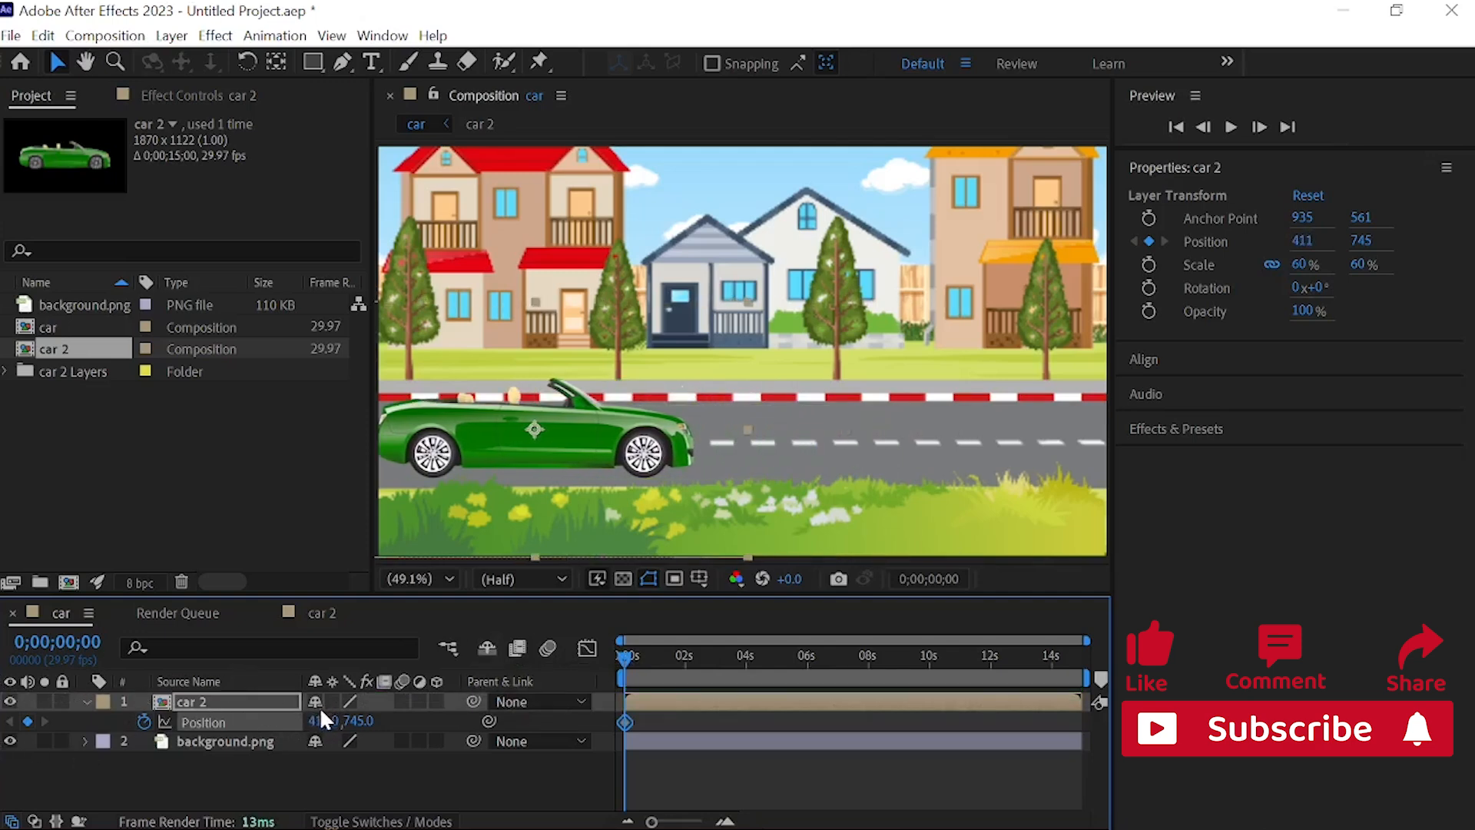
{"action": "left_click_drag", "start_coordinate": [323, 722], "coordinate": [286, 671]}
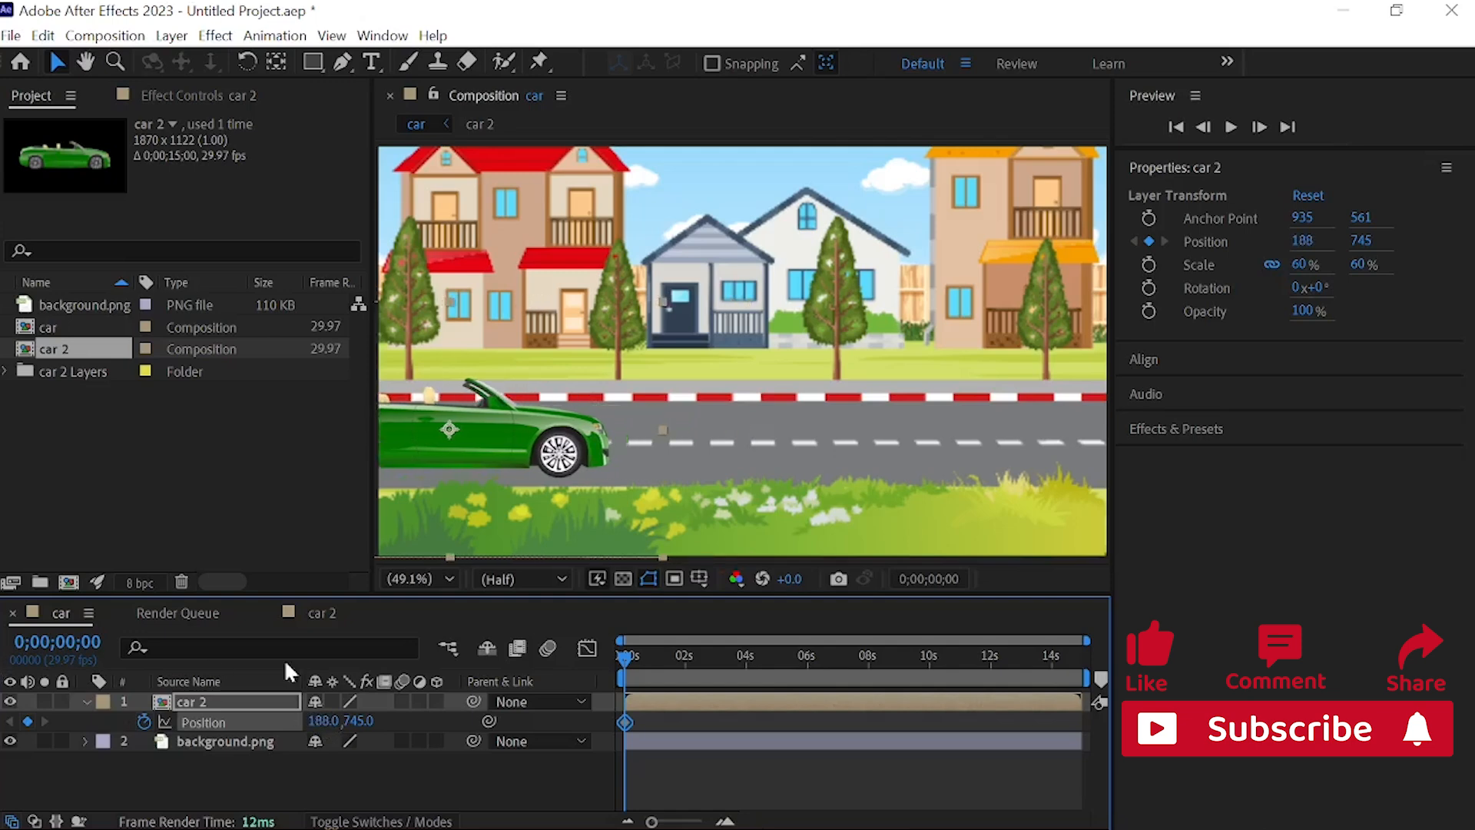
{"action": "left_click_drag", "start_coordinate": [323, 722], "coordinate": [257, 726]}
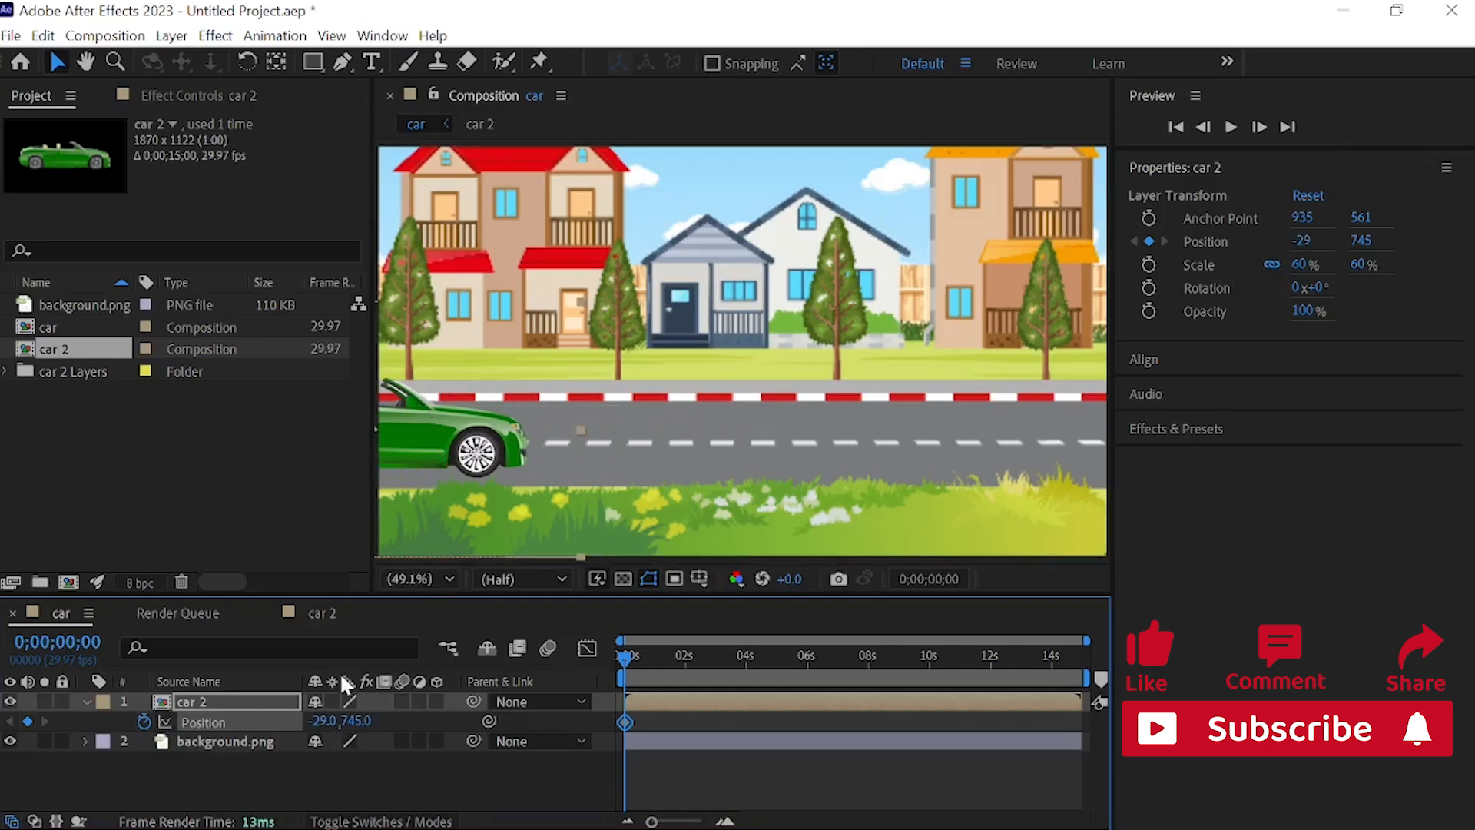
{"action": "left_click_drag", "start_coordinate": [336, 724], "coordinate": [176, 593]}
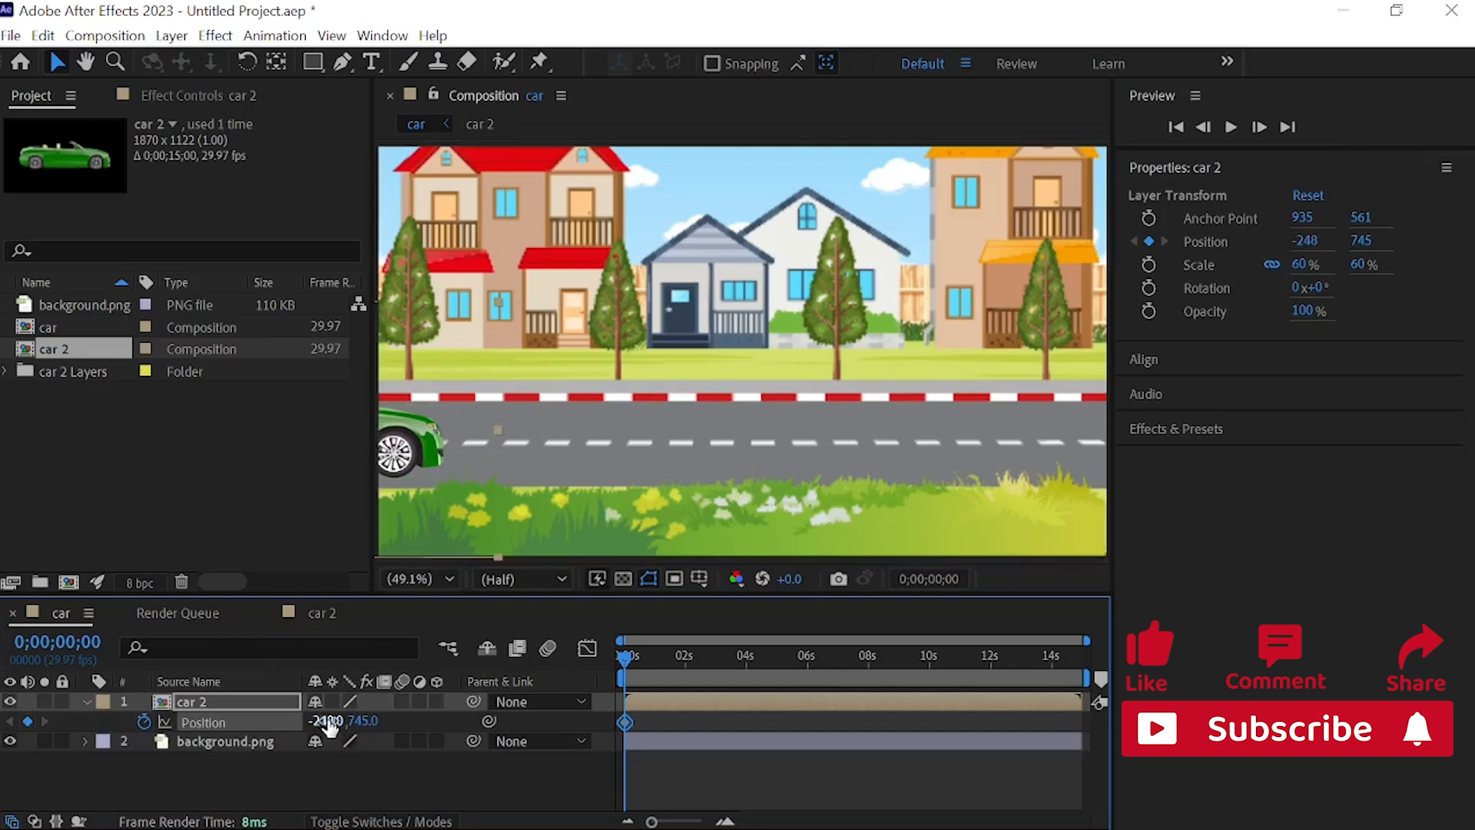
{"action": "left_click_drag", "start_coordinate": [332, 721], "coordinate": [23, 665]}
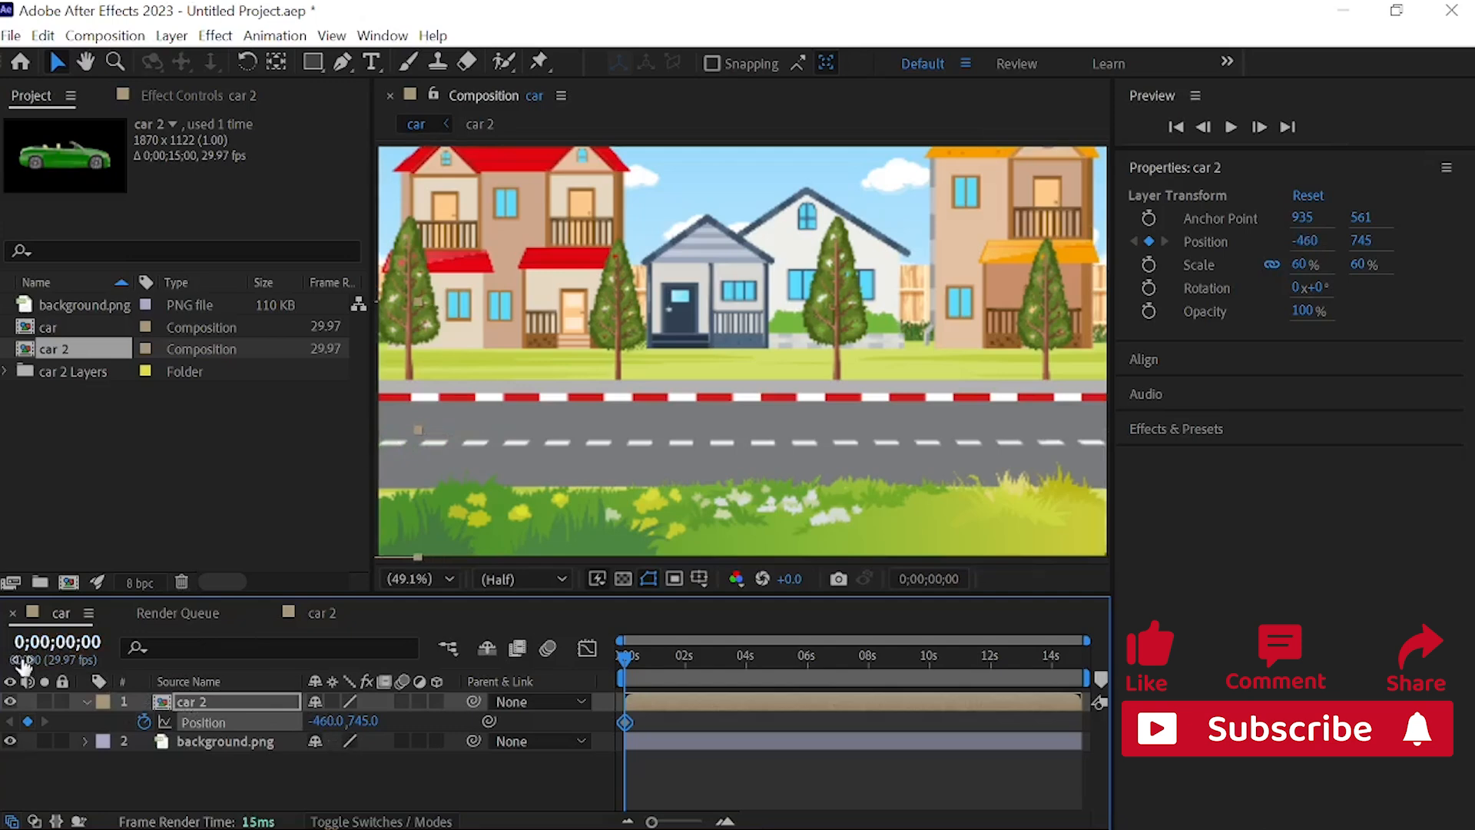
{"action": "left_click", "coordinate": [327, 713]}
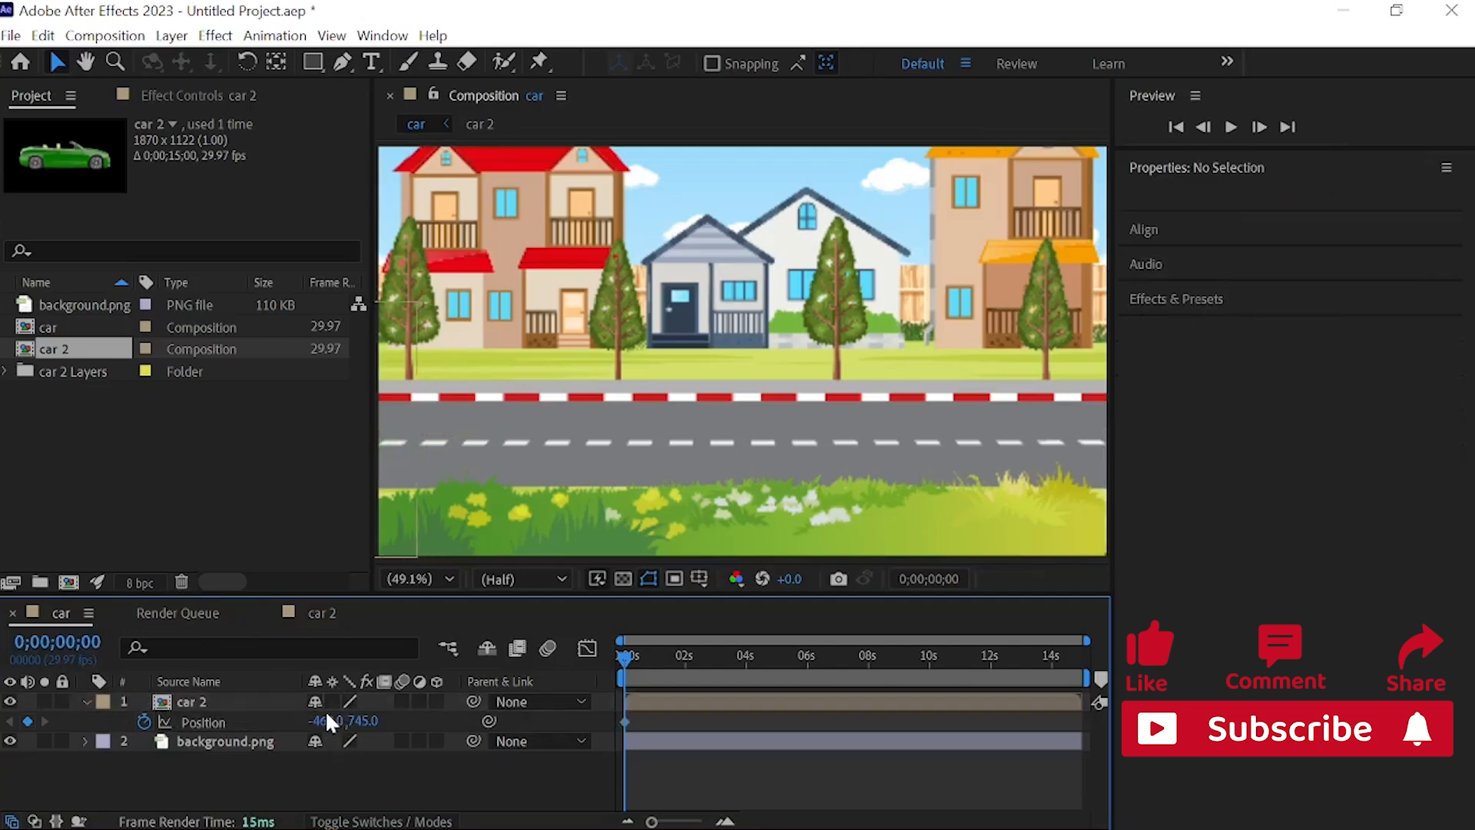
{"action": "left_click", "coordinate": [277, 700]}
{"action": "left_click_drag", "start_coordinate": [327, 721], "coordinate": [256, 723]}
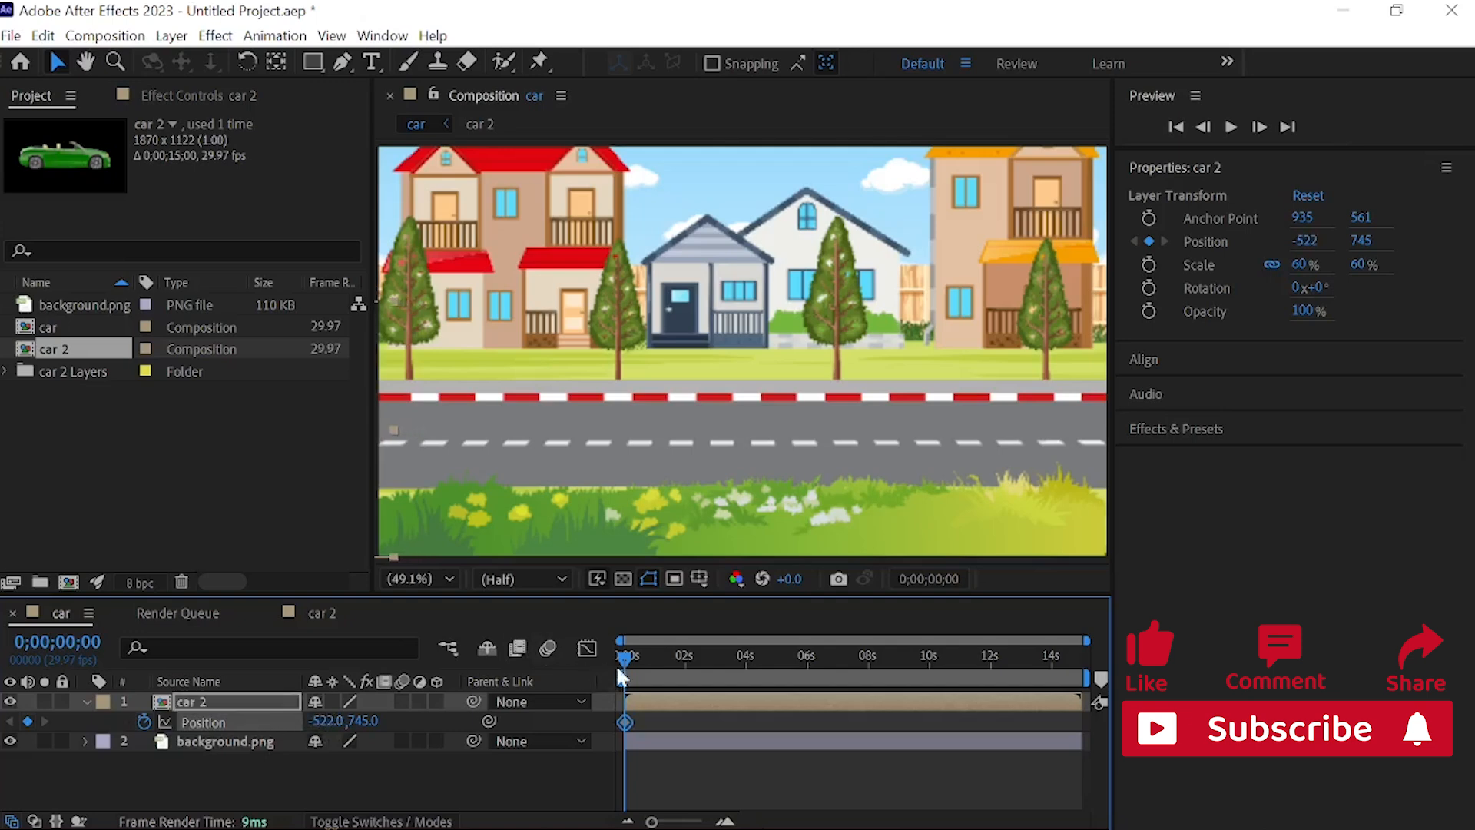
Step: Keyframe the car 2 layer's Position at 0;00;14;24 with the car past the road's right end, at about 2376, 745
{"action": "left_click_drag", "start_coordinate": [625, 657], "coordinate": [1191, 658]}
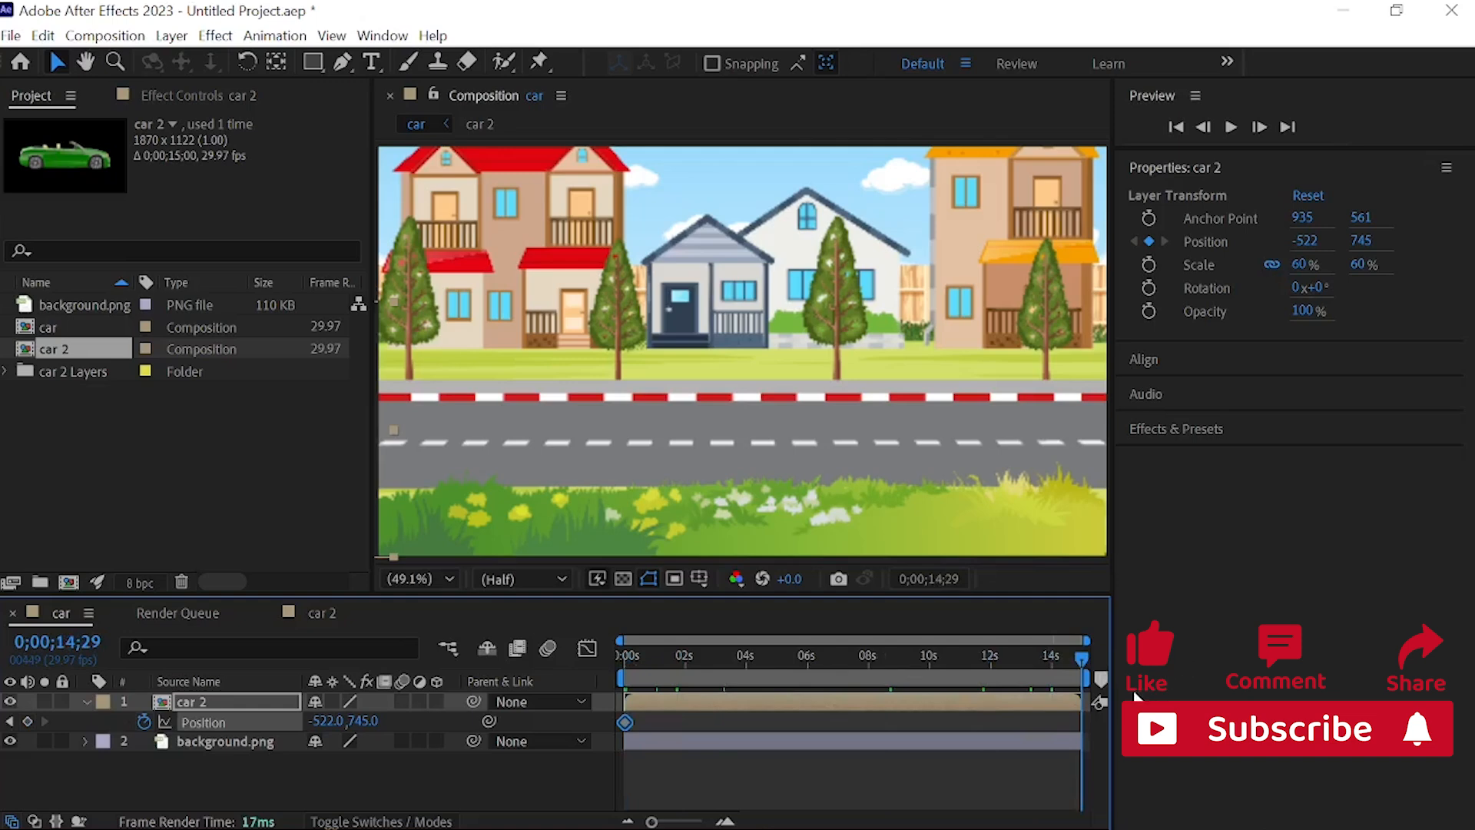
{"action": "mouse_move", "coordinate": [1084, 734]}
{"action": "left_mouse_down"}
{"action": "mouse_move", "coordinate": [1076, 719]}
{"action": "mouse_move", "coordinate": [1092, 718]}
{"action": "mouse_move", "coordinate": [1077, 722]}
{"action": "left_mouse_up"}
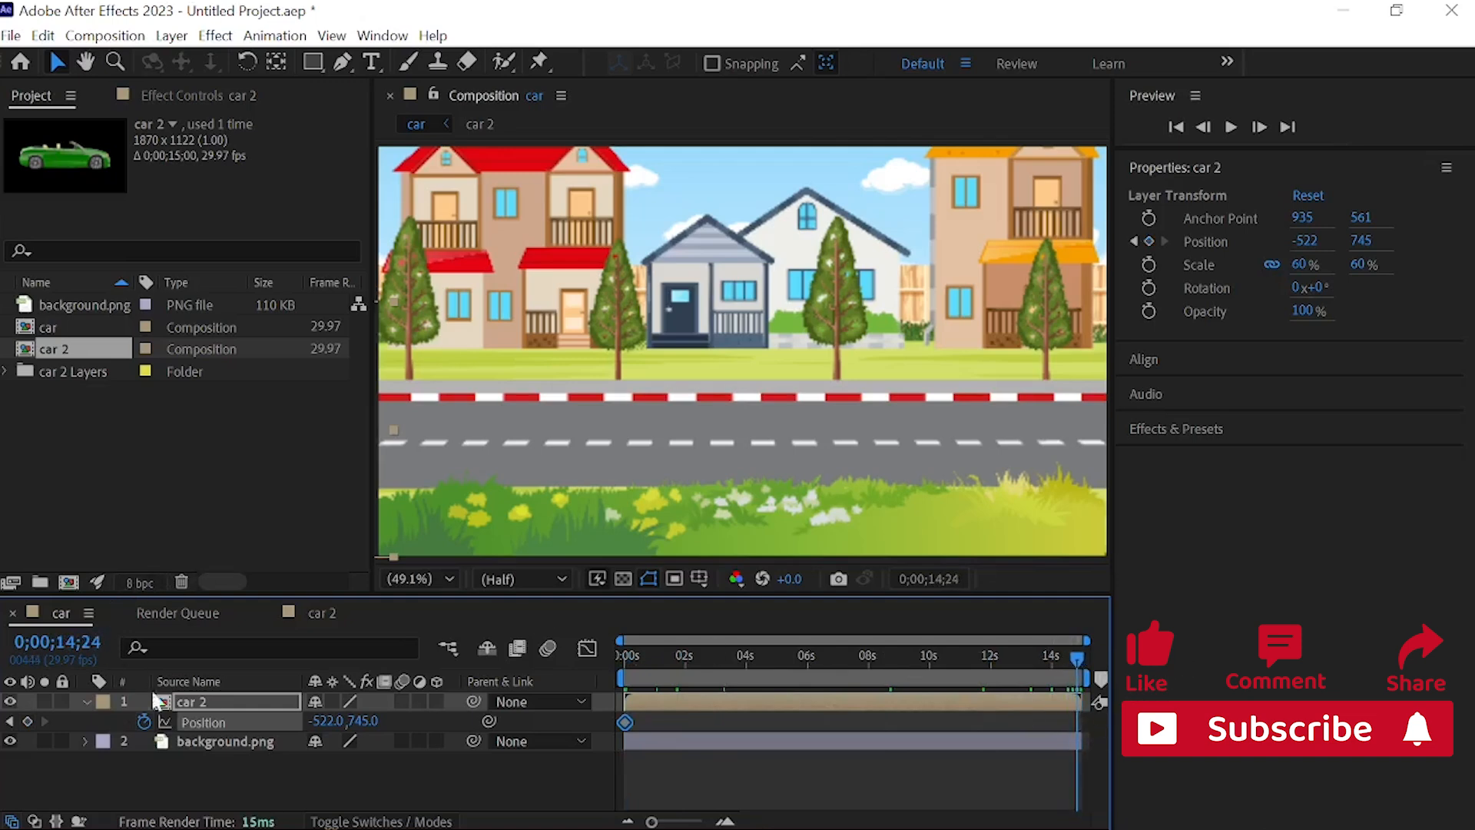
{"action": "left_click_drag", "start_coordinate": [316, 721], "coordinate": [369, 678]}
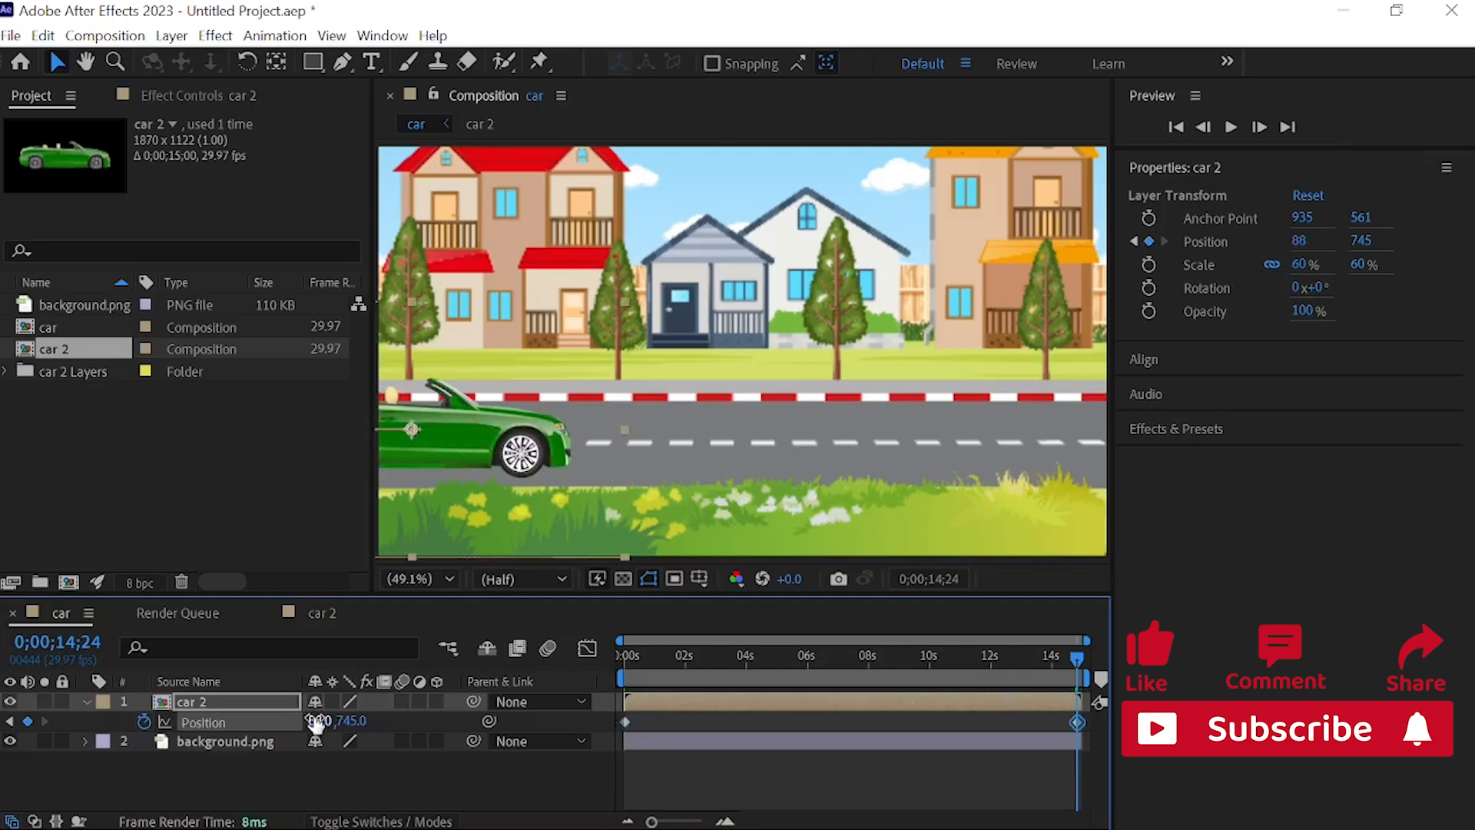
{"action": "left_click_drag", "start_coordinate": [315, 722], "coordinate": [243, 771]}
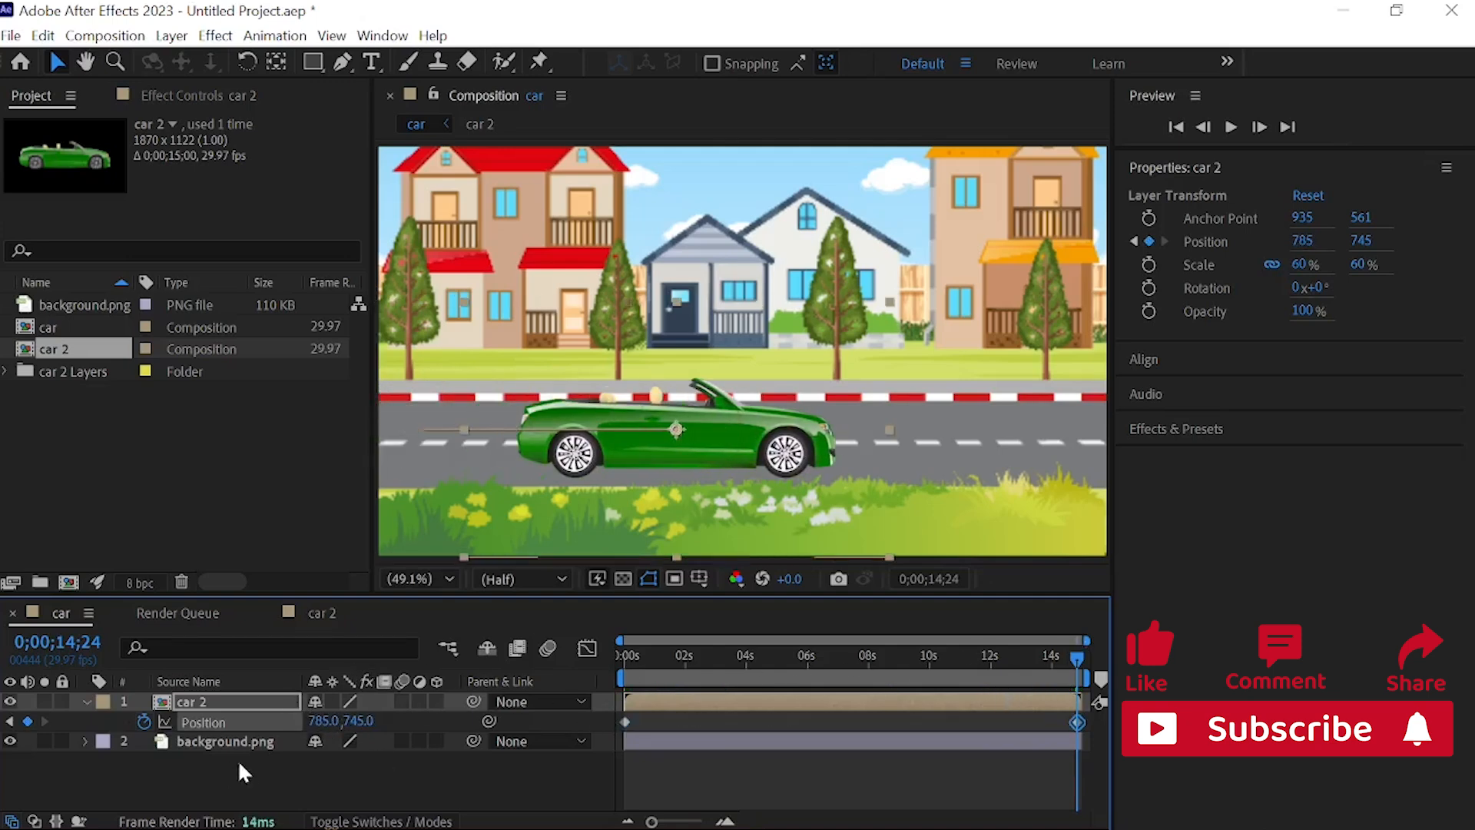
{"action": "left_click_drag", "start_coordinate": [316, 726], "coordinate": [476, 722]}
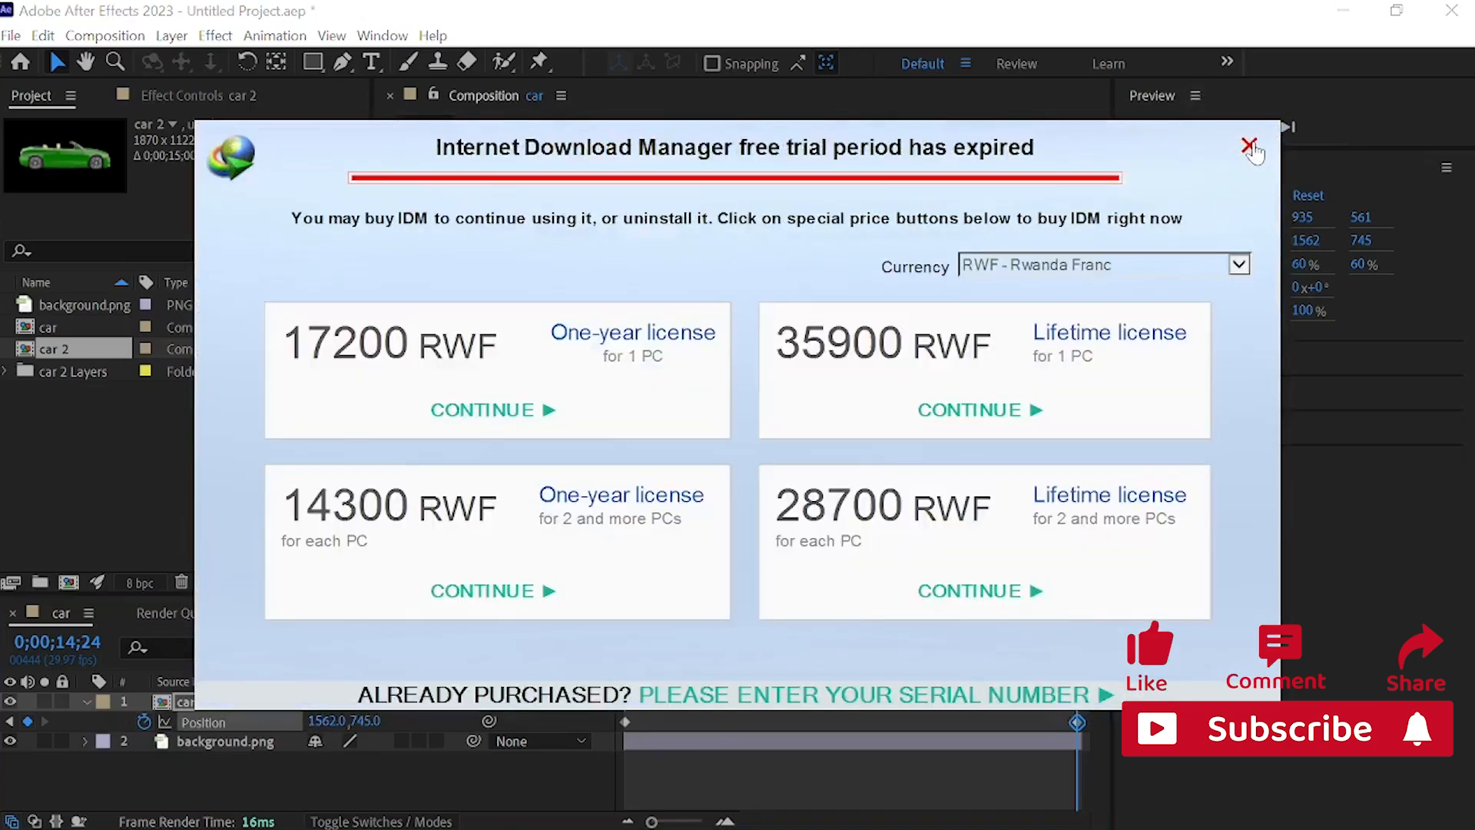
{"action": "left_click", "coordinate": [1249, 146]}
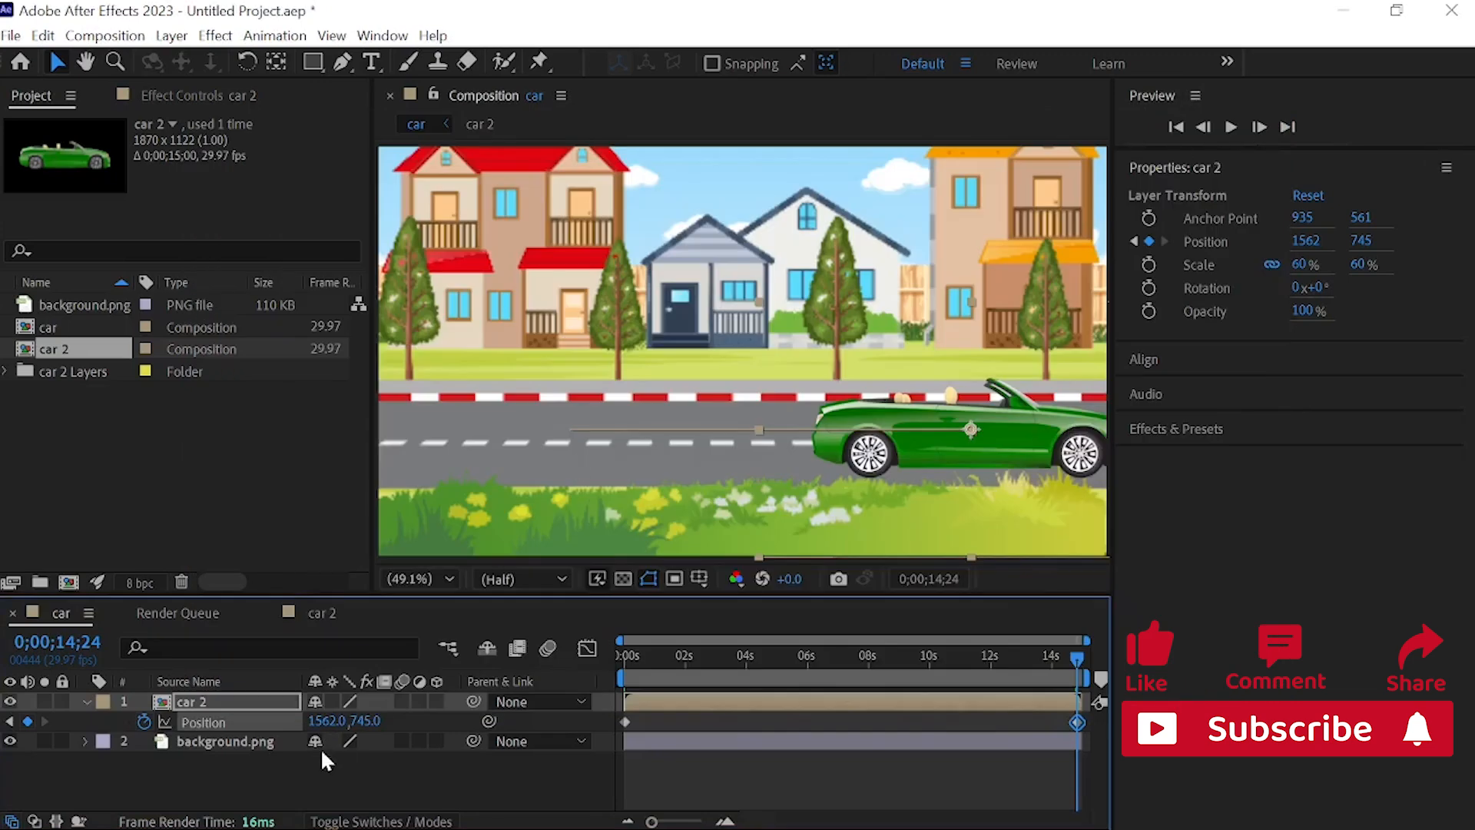
{"action": "left_click_drag", "start_coordinate": [322, 723], "coordinate": [903, 696]}
{"action": "left_click_drag", "start_coordinate": [326, 721], "coordinate": [668, 726]}
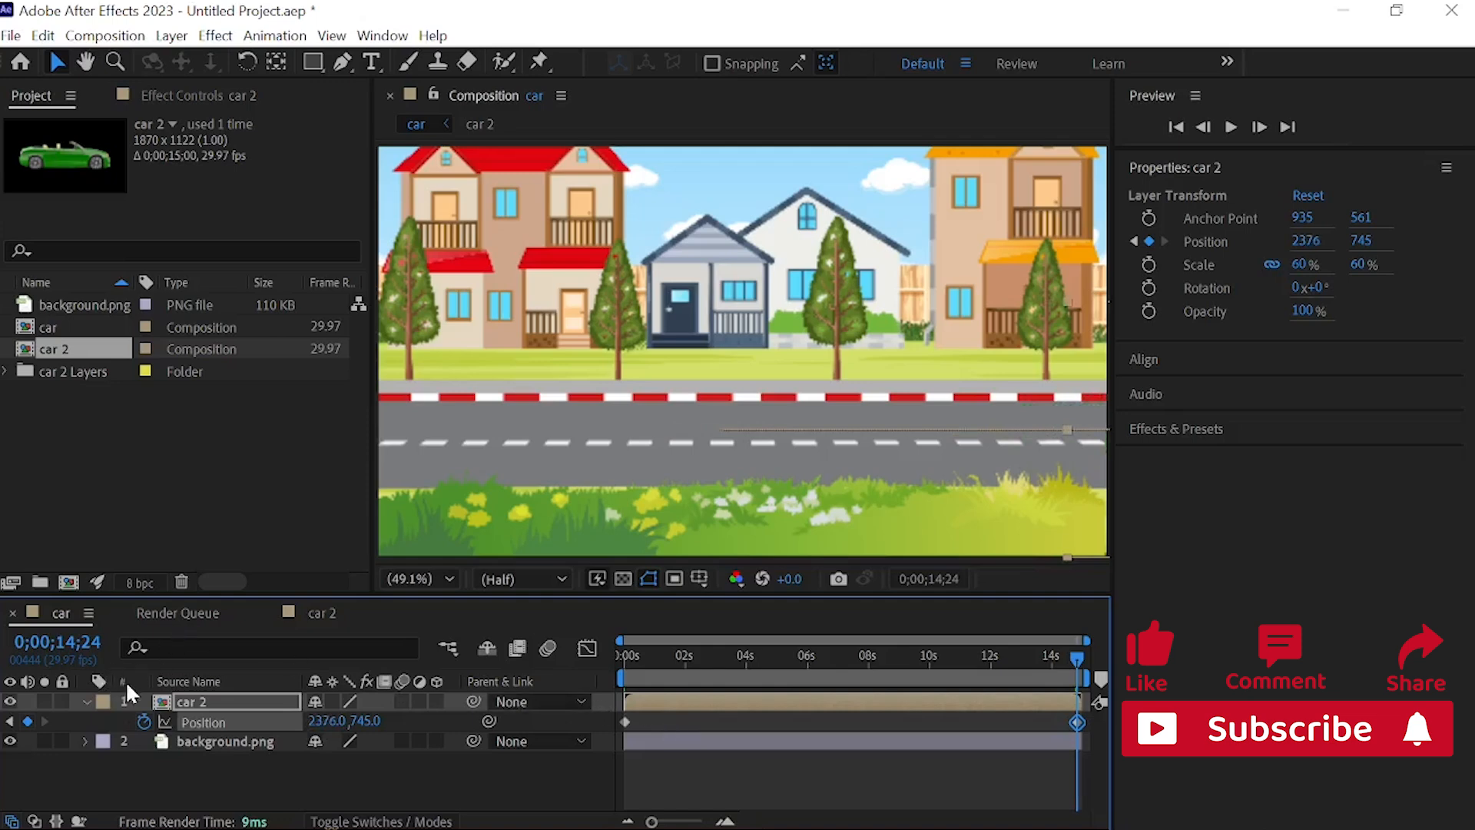
{"action": "left_click_drag", "start_coordinate": [316, 724], "coordinate": [240, 649]}
Step: Preview the car driving across the street from 0 seconds, and collapse the car 2 layer's properties
{"action": "left_click_drag", "start_coordinate": [1078, 655], "coordinate": [542, 582]}
{"action": "key", "text": "space"}
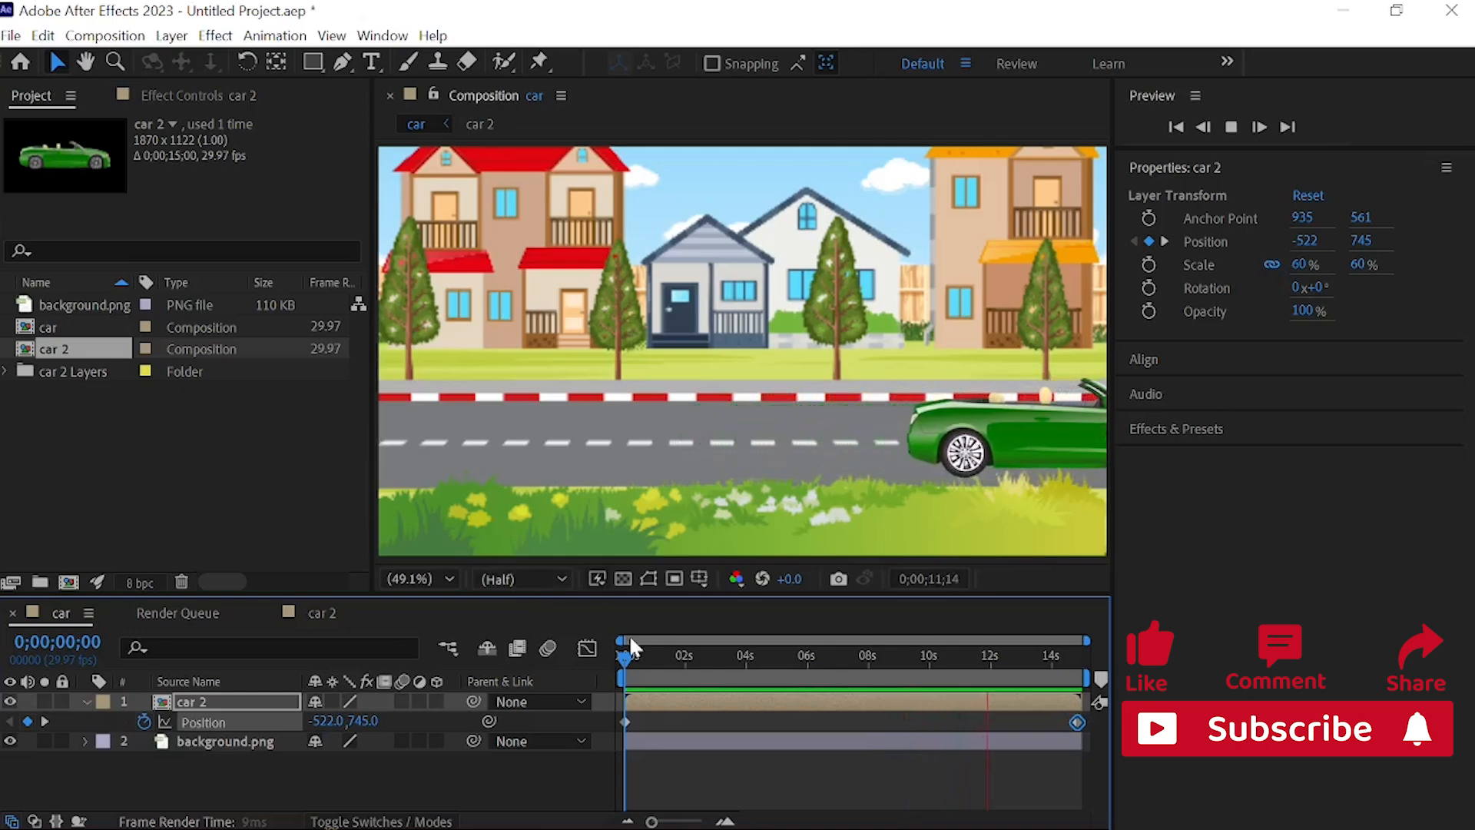
{"action": "key", "text": "space"}
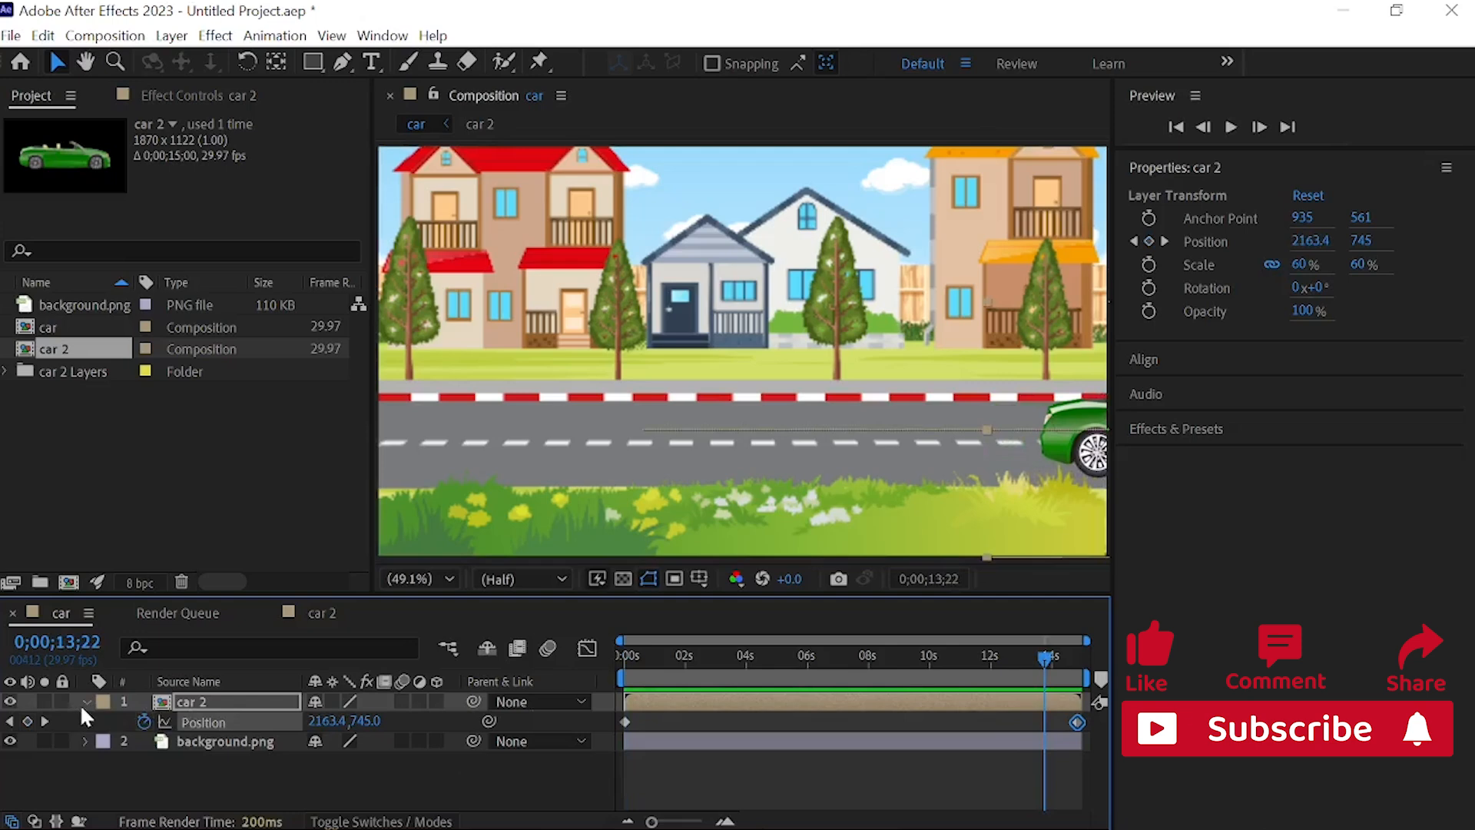
{"action": "left_click", "coordinate": [84, 702]}
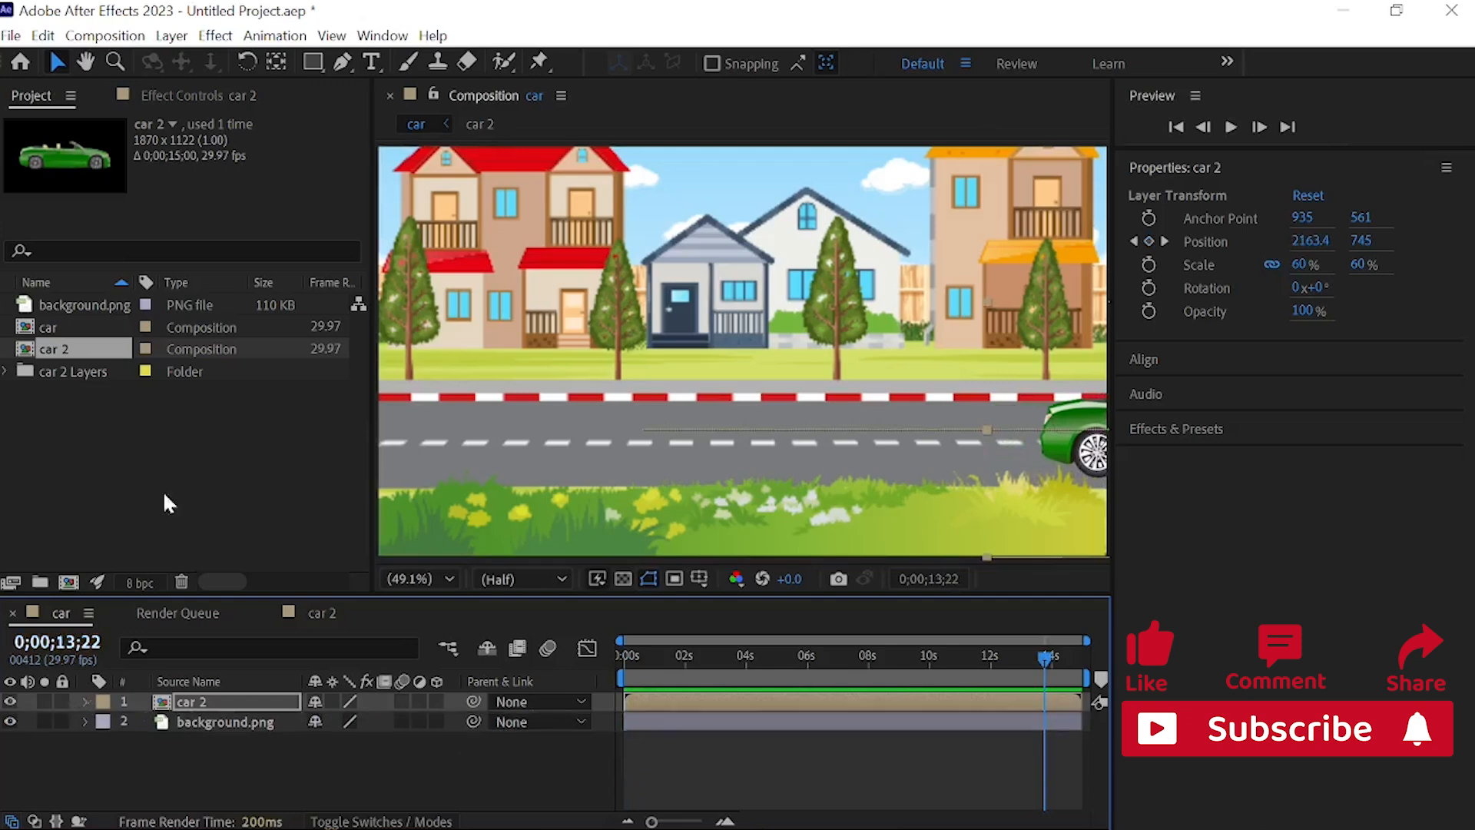
Step: Add the car composition to the render queue, accepting Best quality at full resolution and the H.264 output format
{"action": "left_click", "coordinate": [12, 36]}
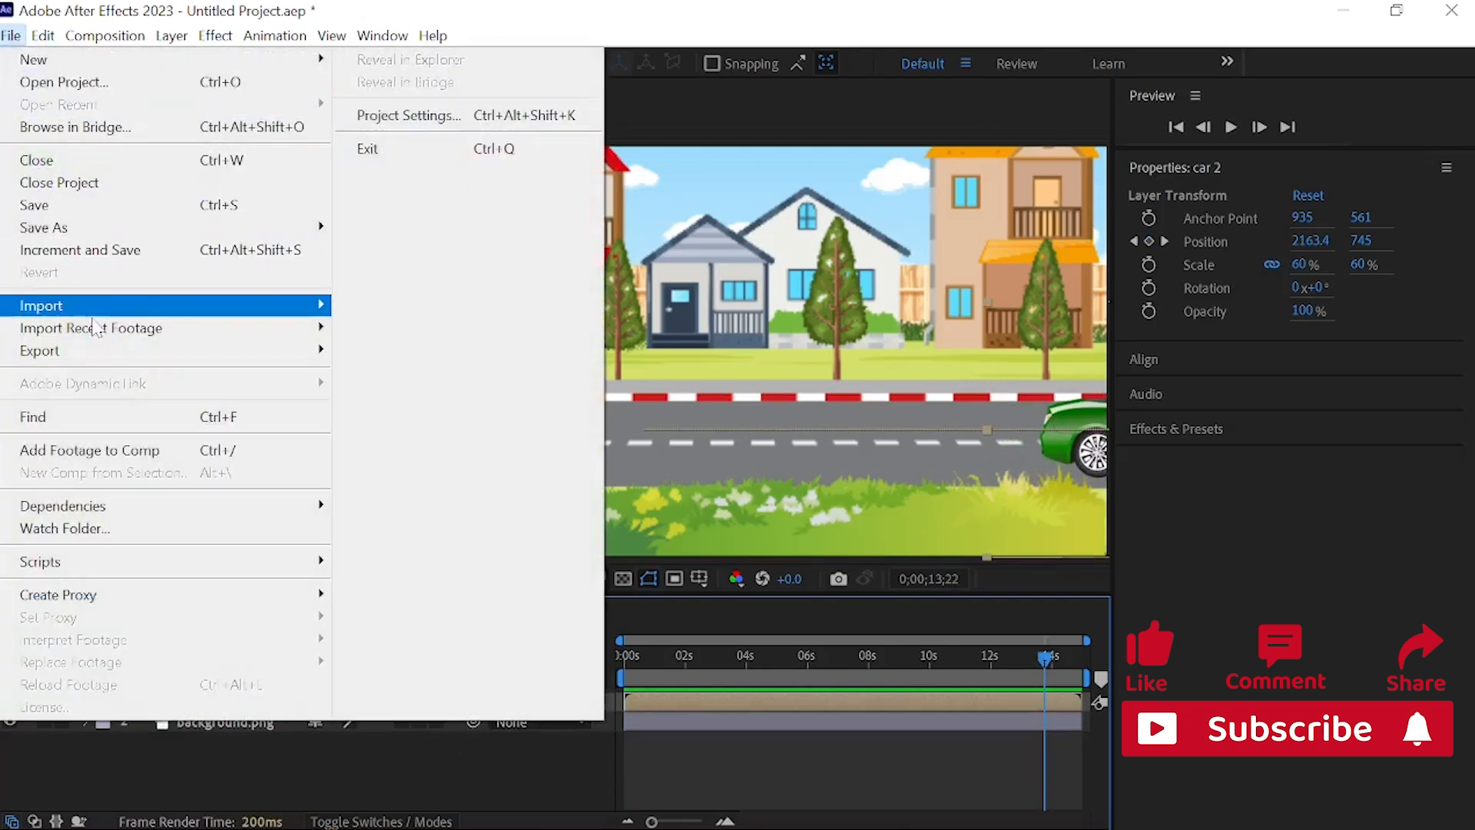
{"action": "mouse_move", "coordinate": [119, 352]}
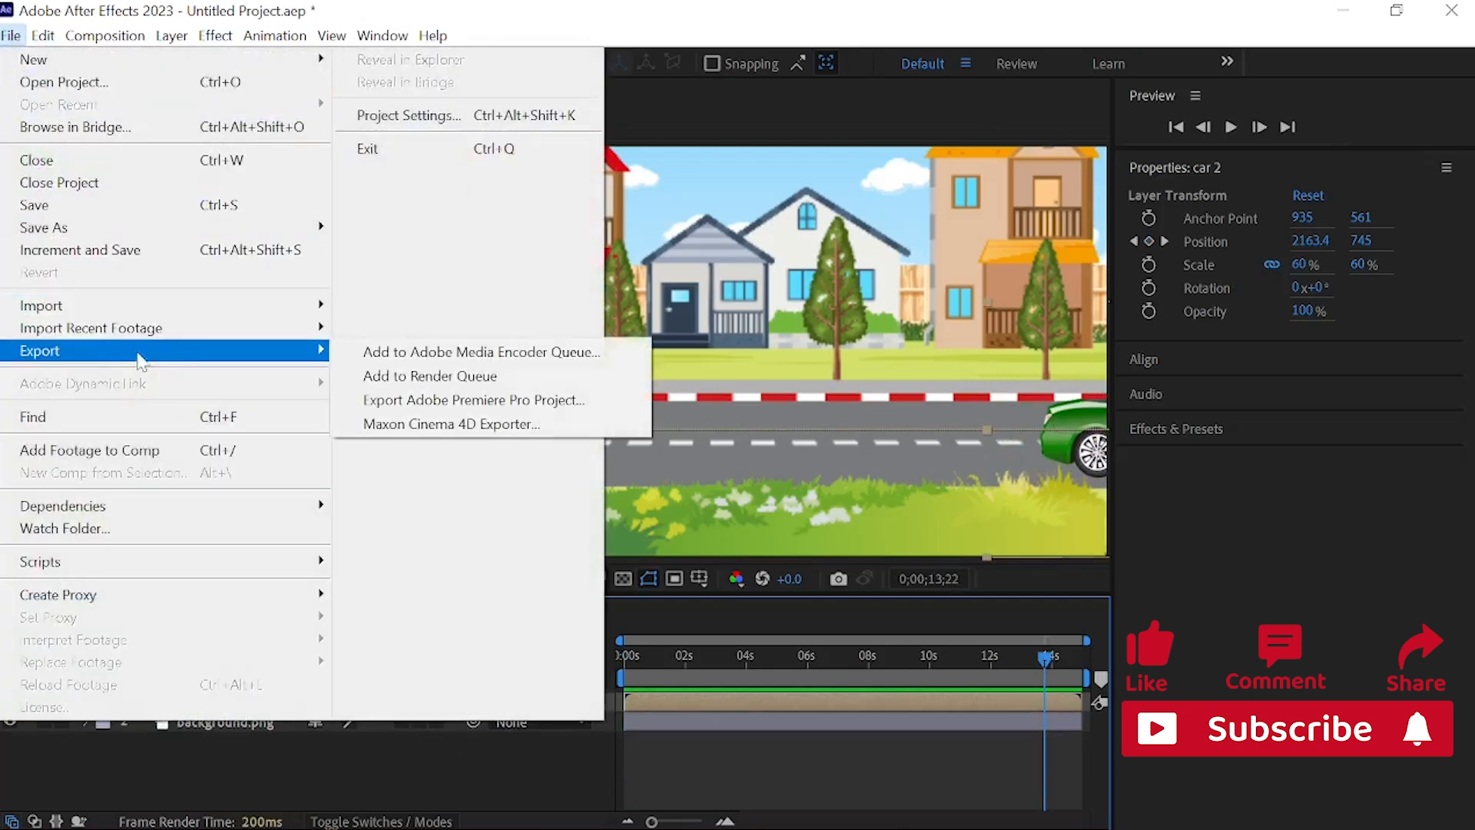
{"action": "left_click", "coordinate": [416, 376]}
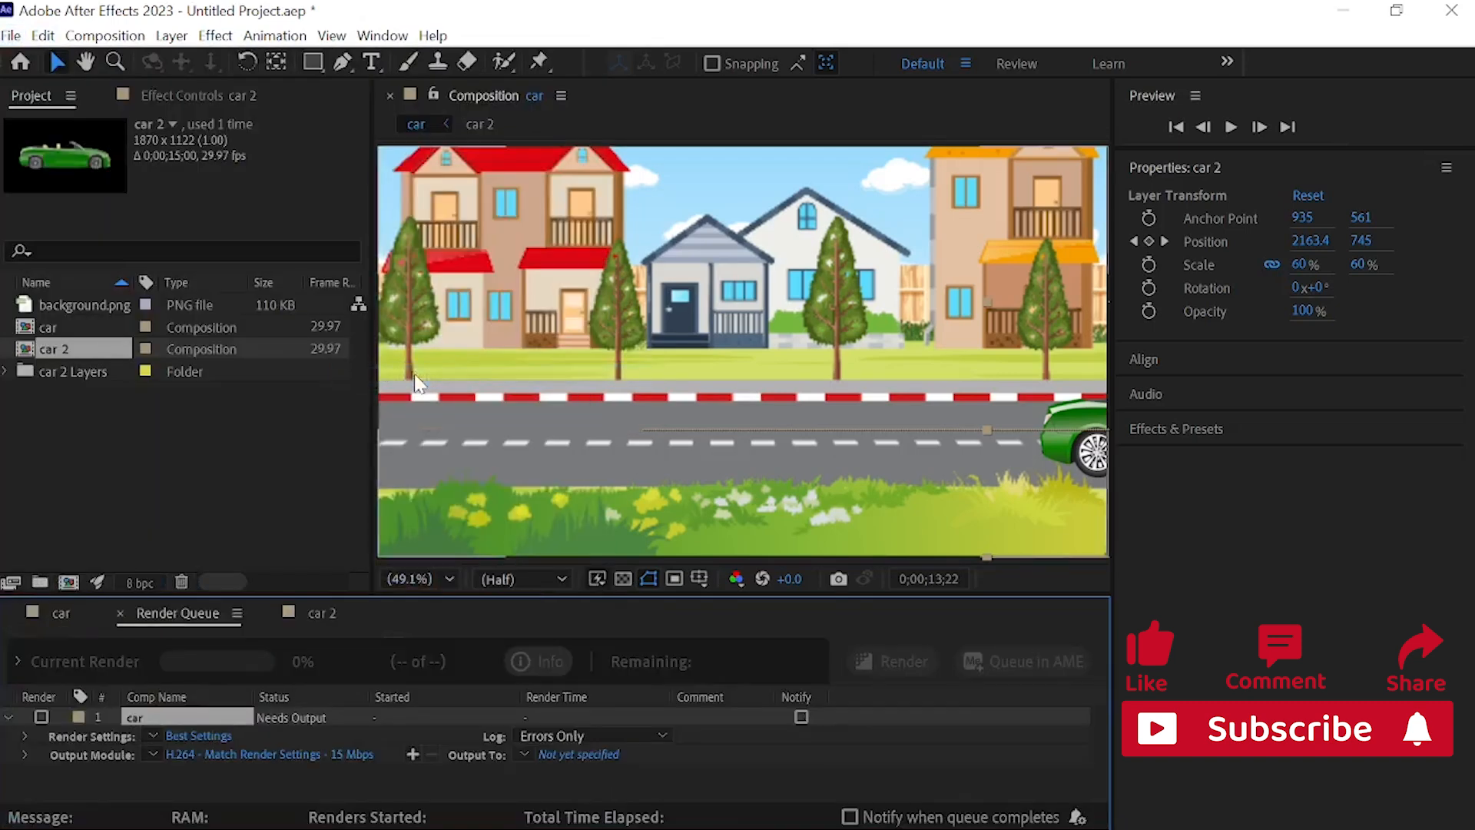
{"action": "left_click", "coordinate": [214, 732]}
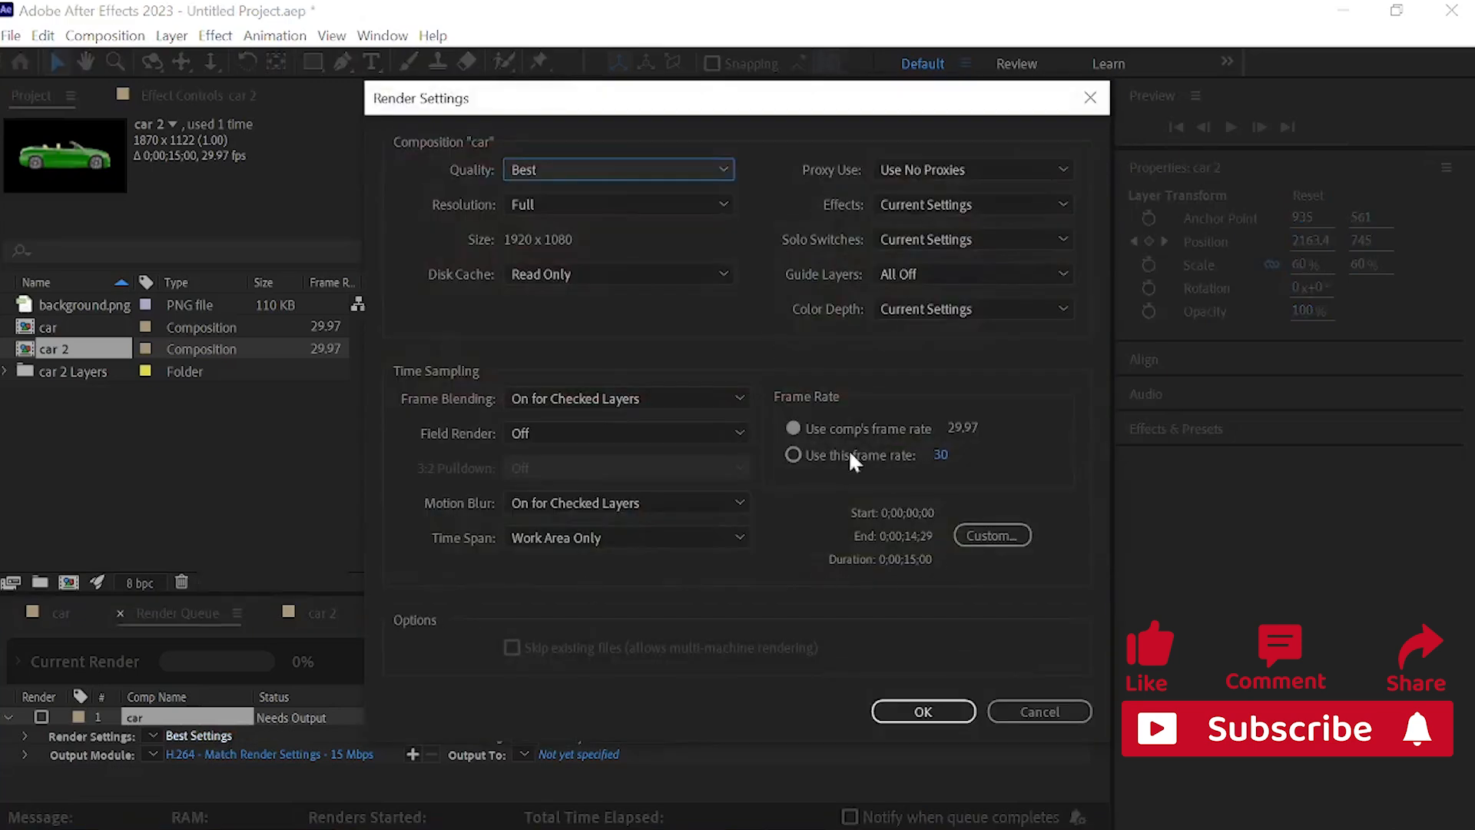
{"action": "left_click", "coordinate": [893, 715]}
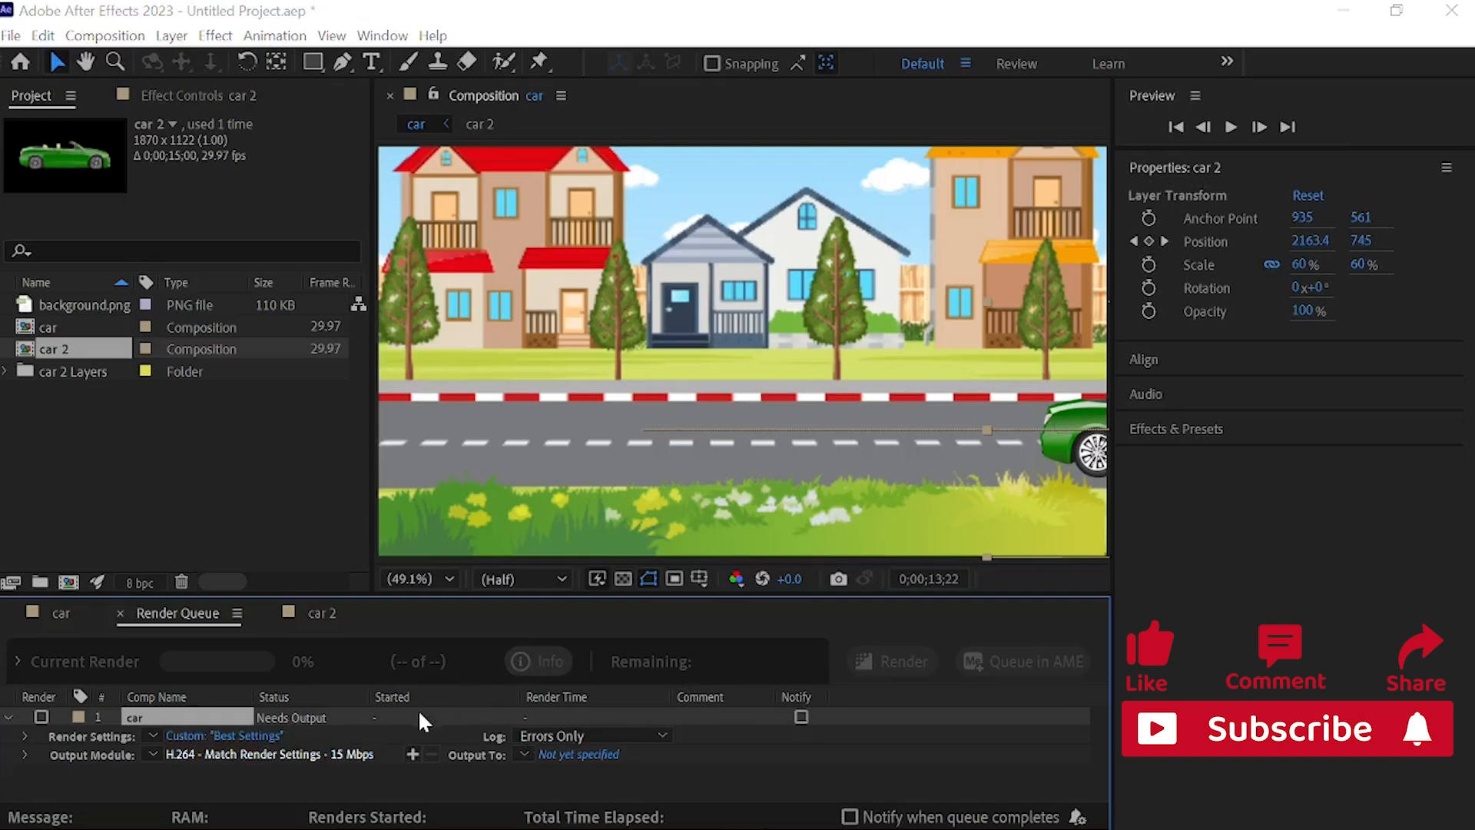
{"action": "left_click", "coordinate": [361, 755]}
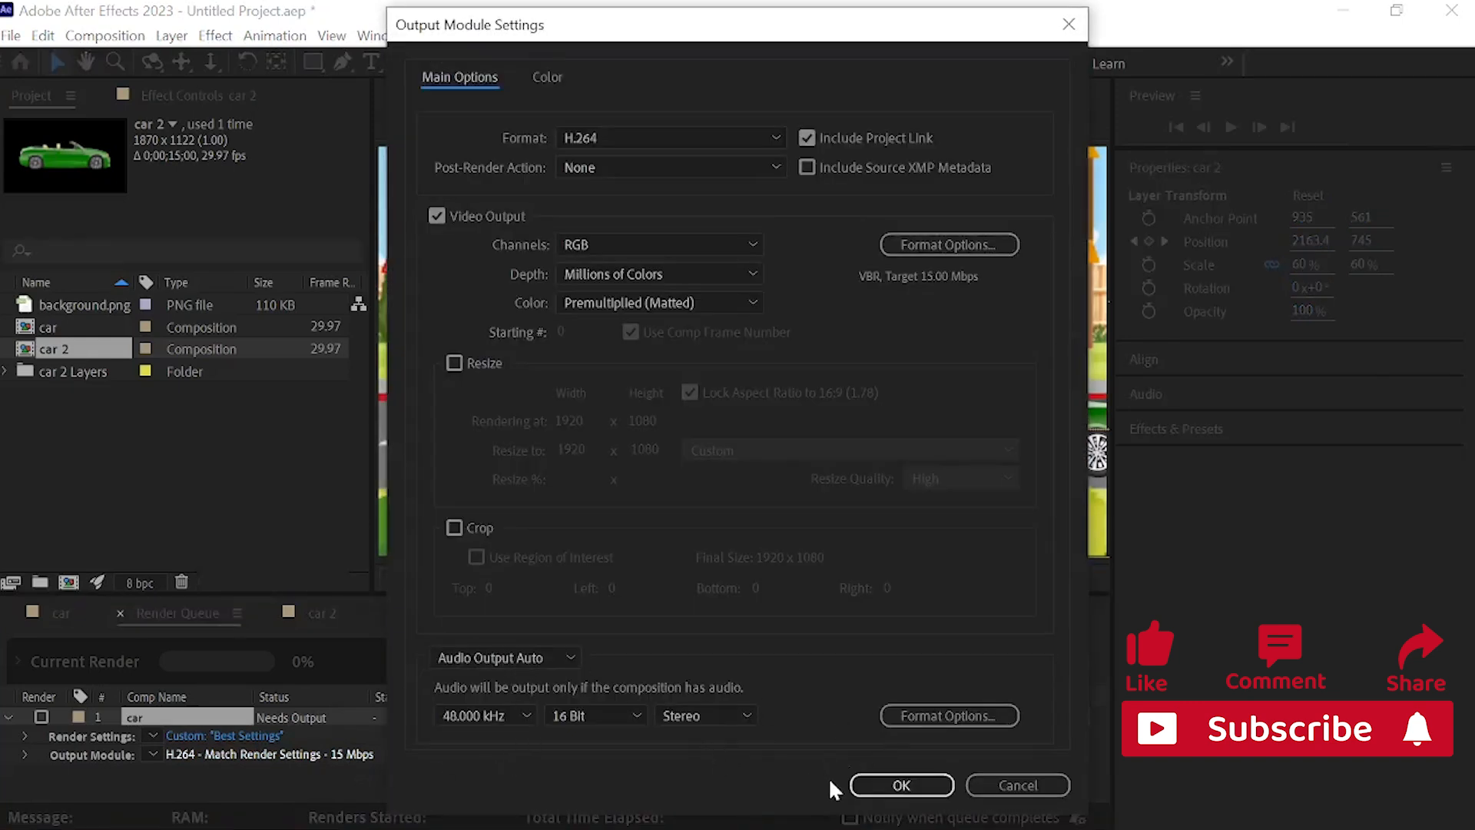
{"action": "left_click", "coordinate": [900, 785]}
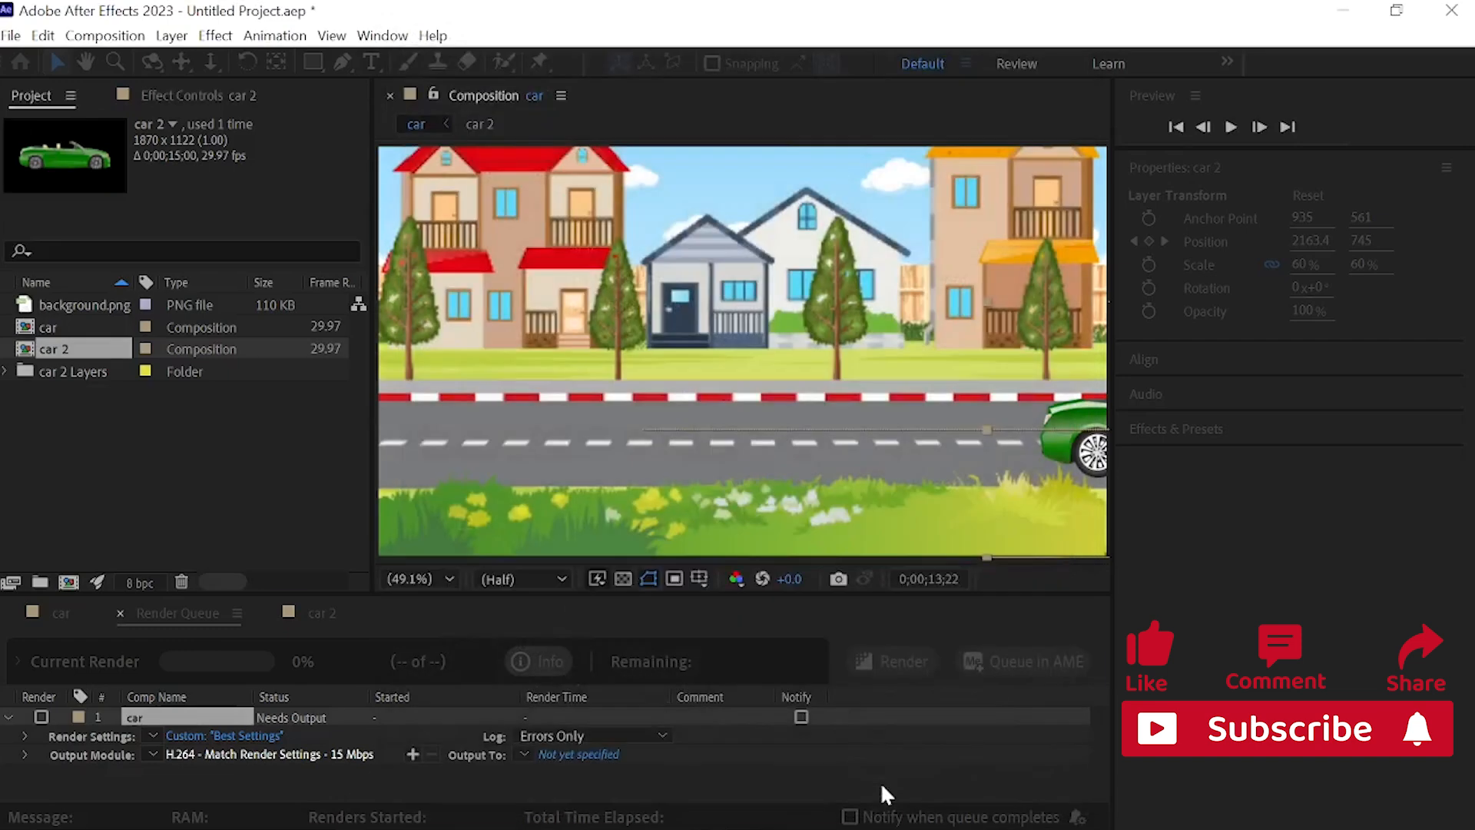
Step: Set the output file to car.mp4 in the Videos folder and start the render
{"action": "left_click", "coordinate": [579, 753]}
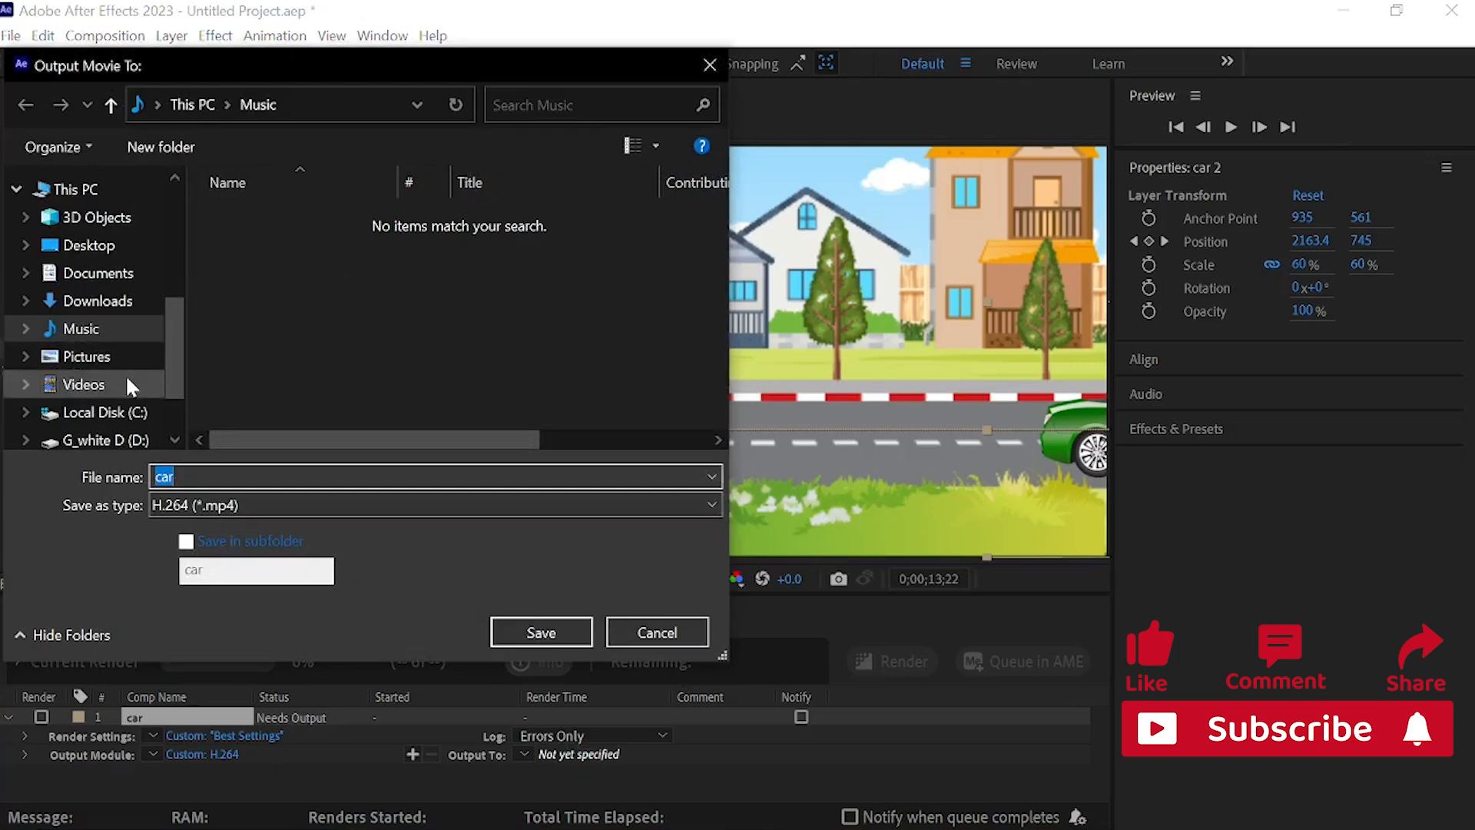
{"action": "left_click_drag", "start_coordinate": [173, 355], "coordinate": [205, 350]}
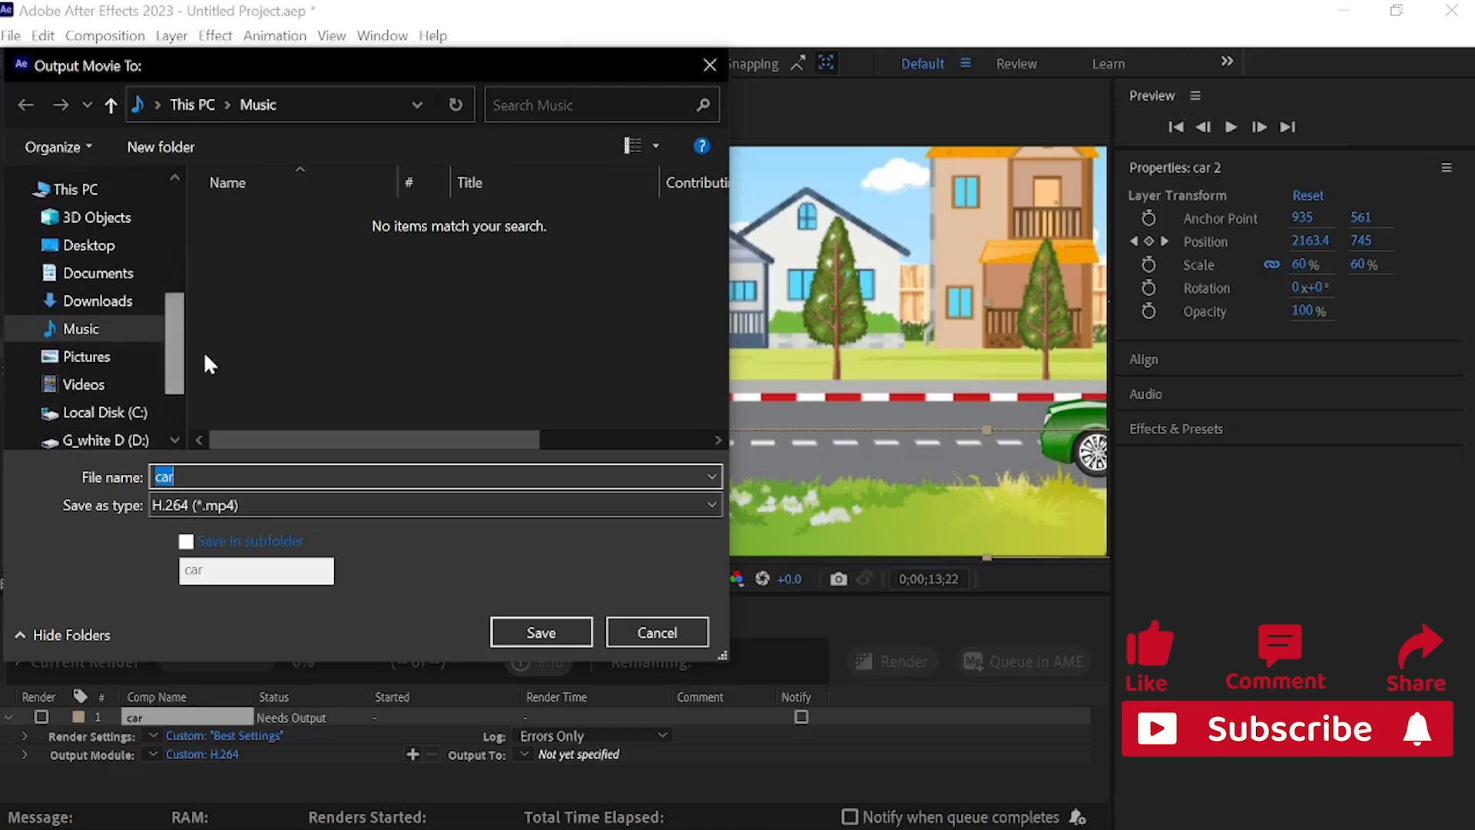
{"action": "left_click", "coordinate": [126, 382]}
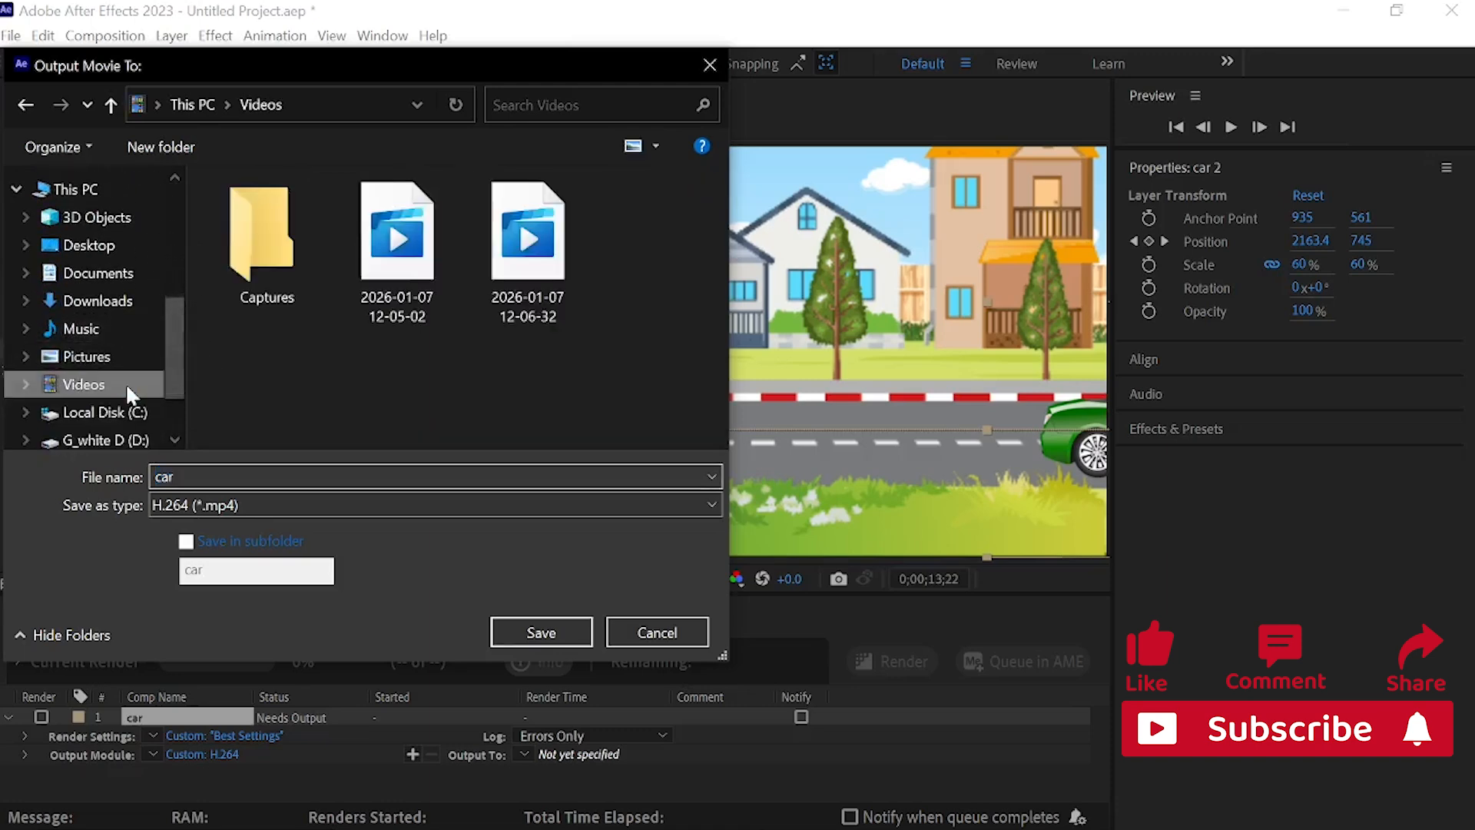
{"action": "left_click", "coordinate": [565, 632]}
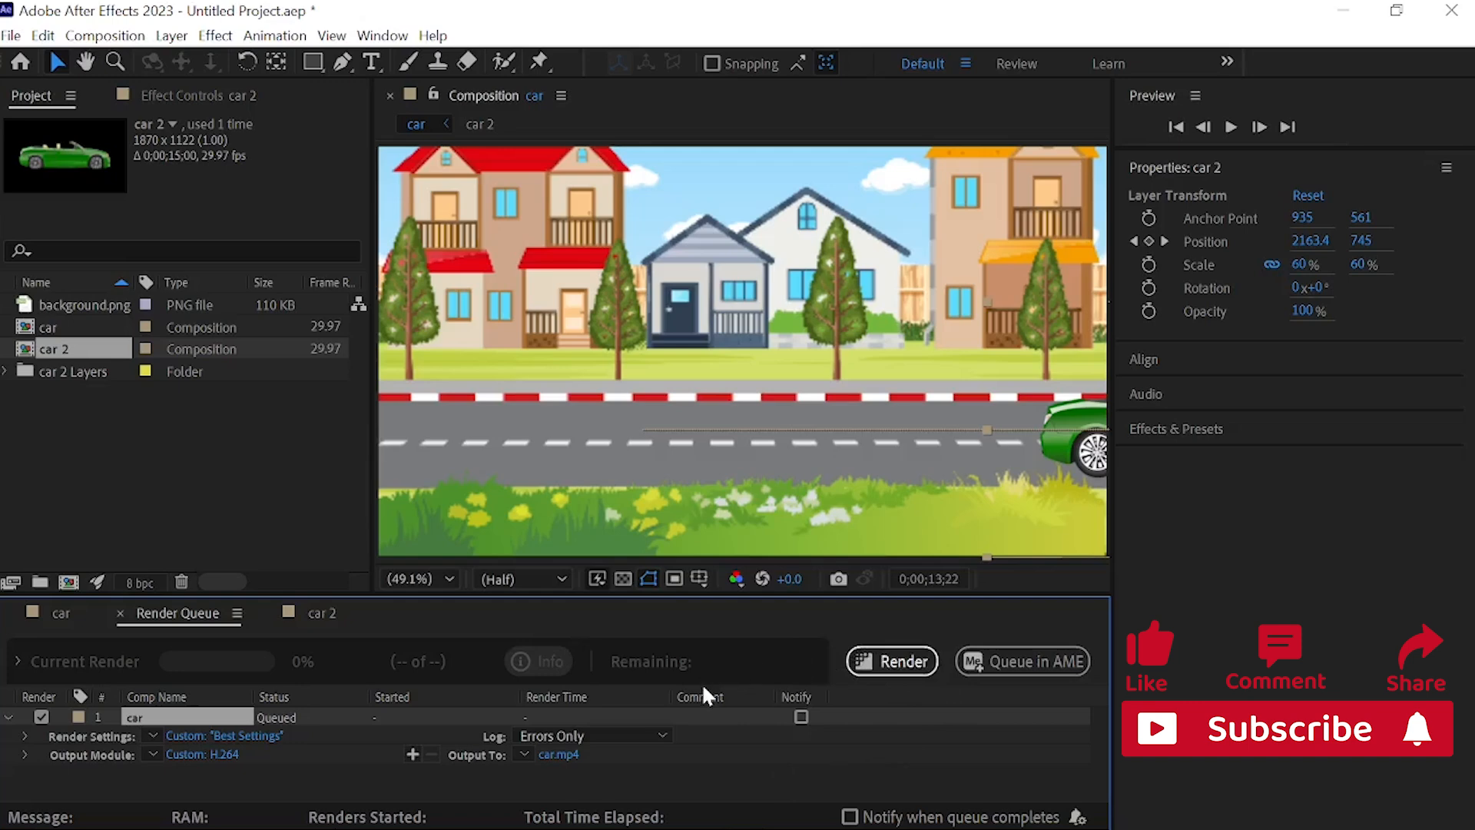
{"action": "left_click", "coordinate": [895, 665]}
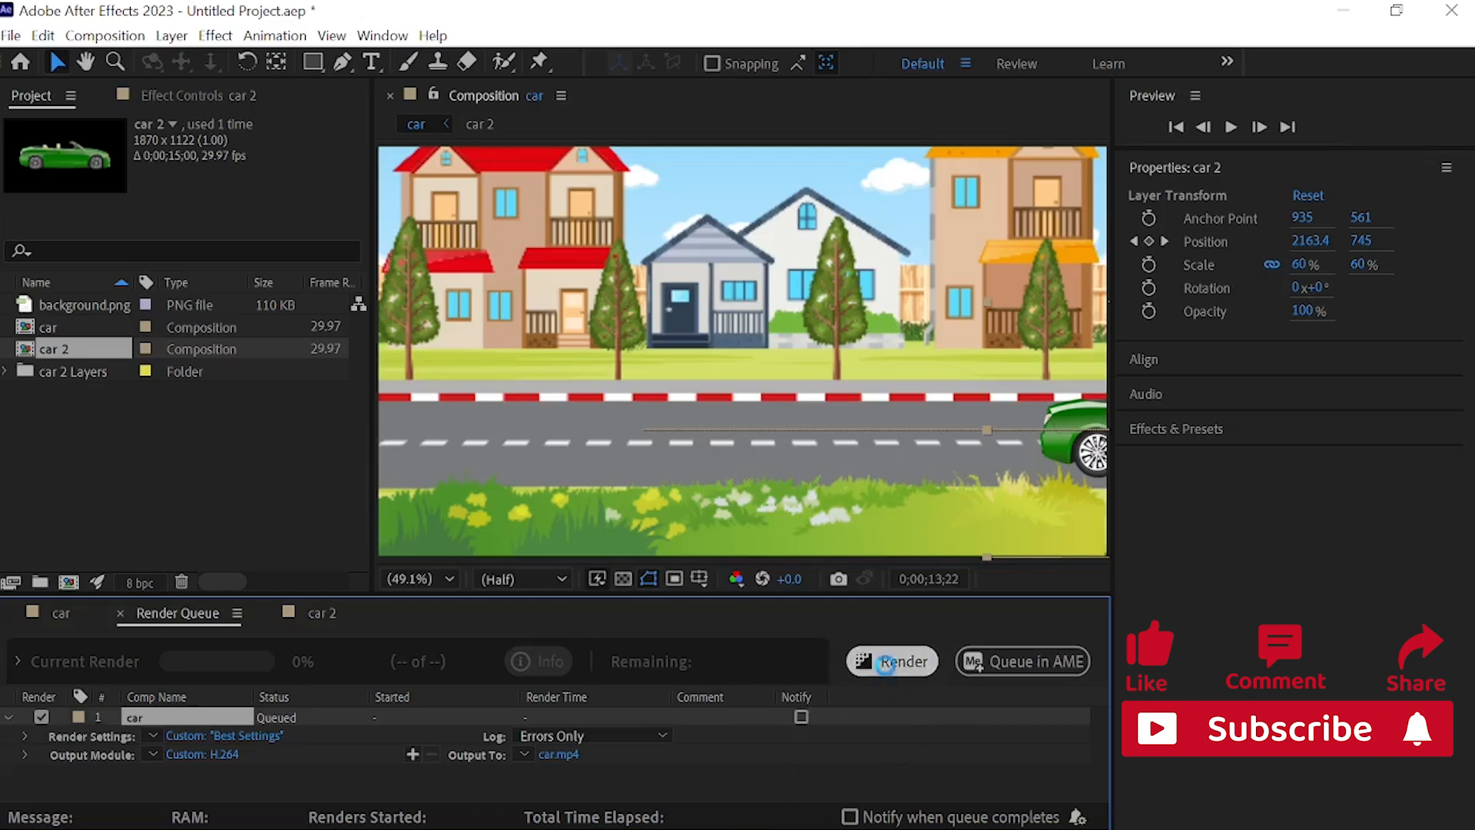